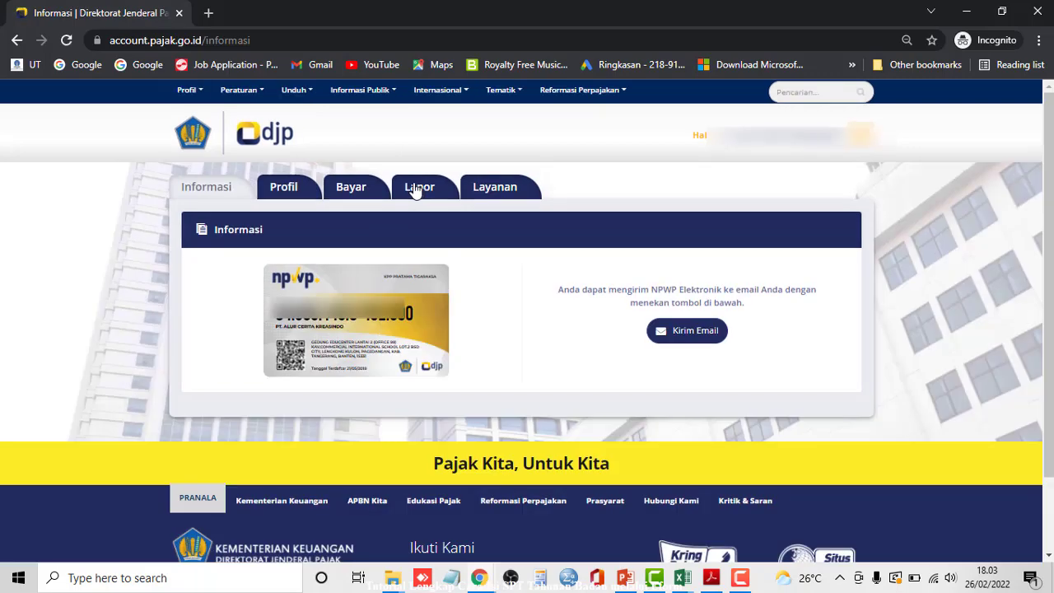
- Go to the Lapor section of the company's DJP Online account
{"action": "left_click", "coordinate": [421, 190]}
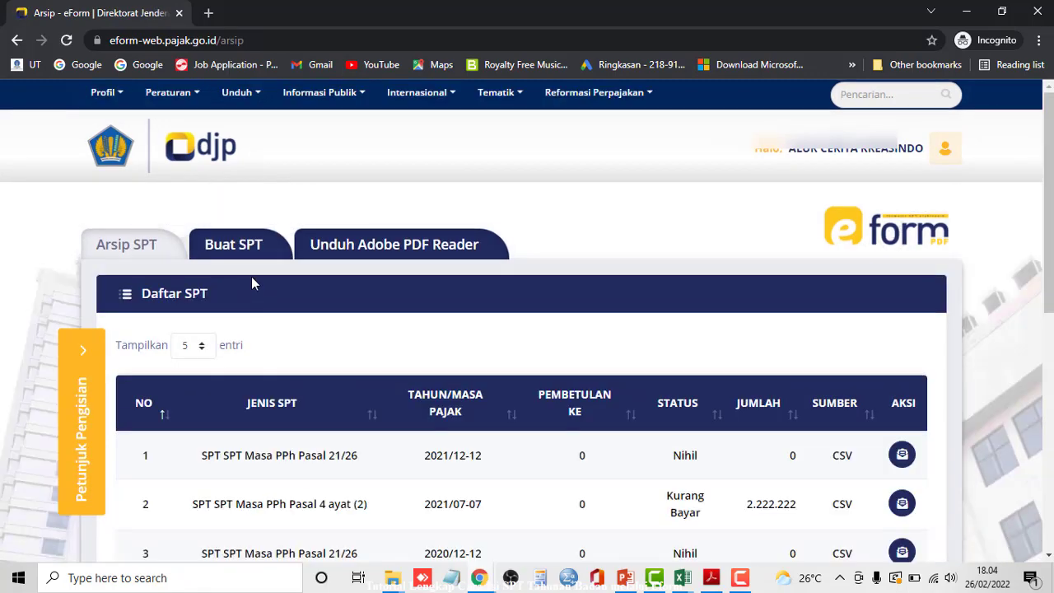
- Zoom the page to 80%, view the Adobe PDF Reader tab, then open Buat SPT for Form 1771
{"action": "key", "text": "ctrl+minus"}
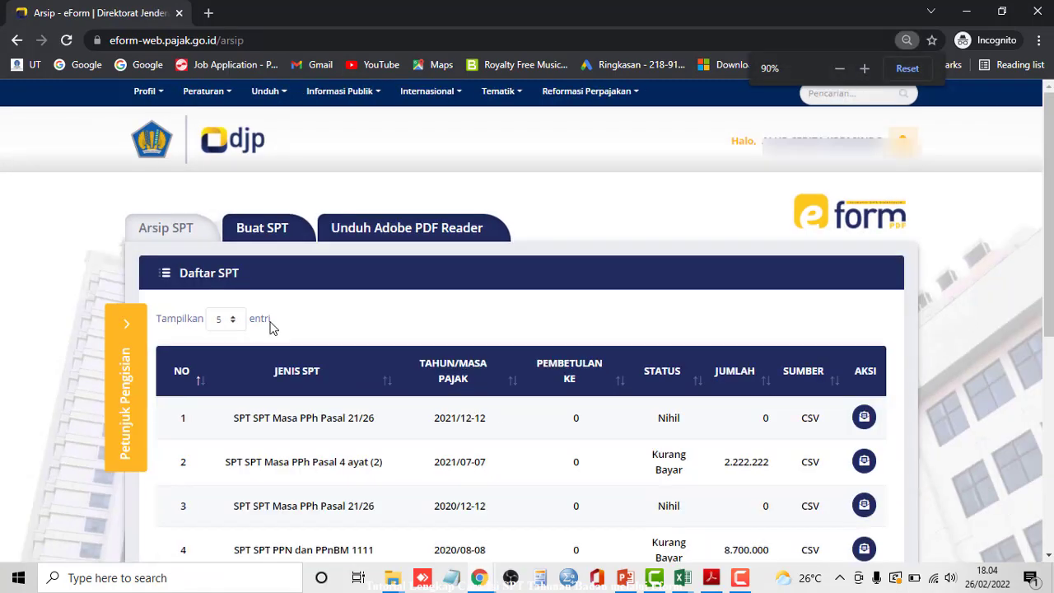
{"action": "key", "text": "ctrl+minus"}
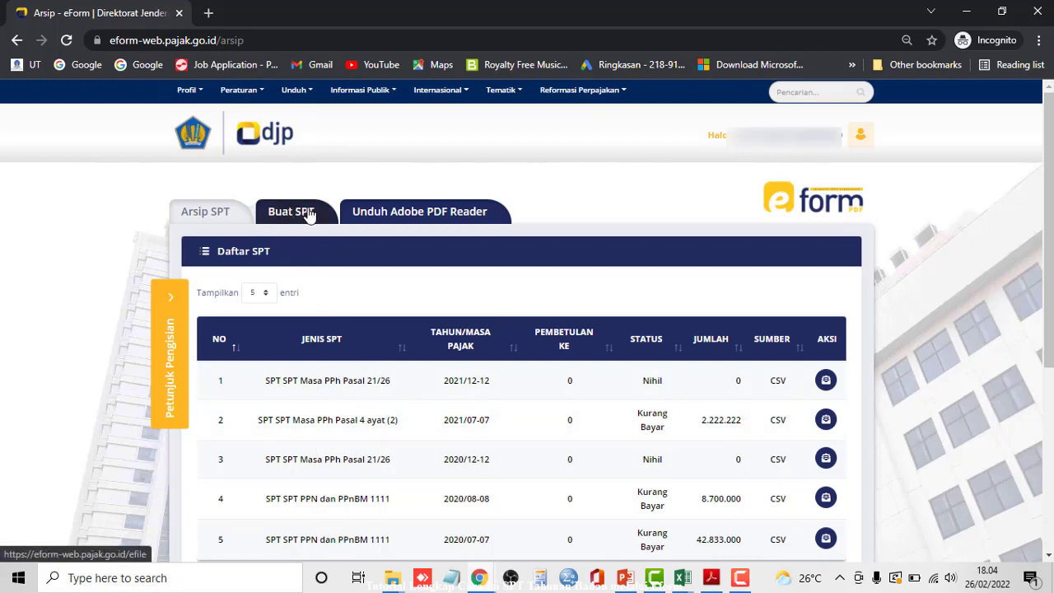
{"action": "left_click", "coordinate": [398, 216]}
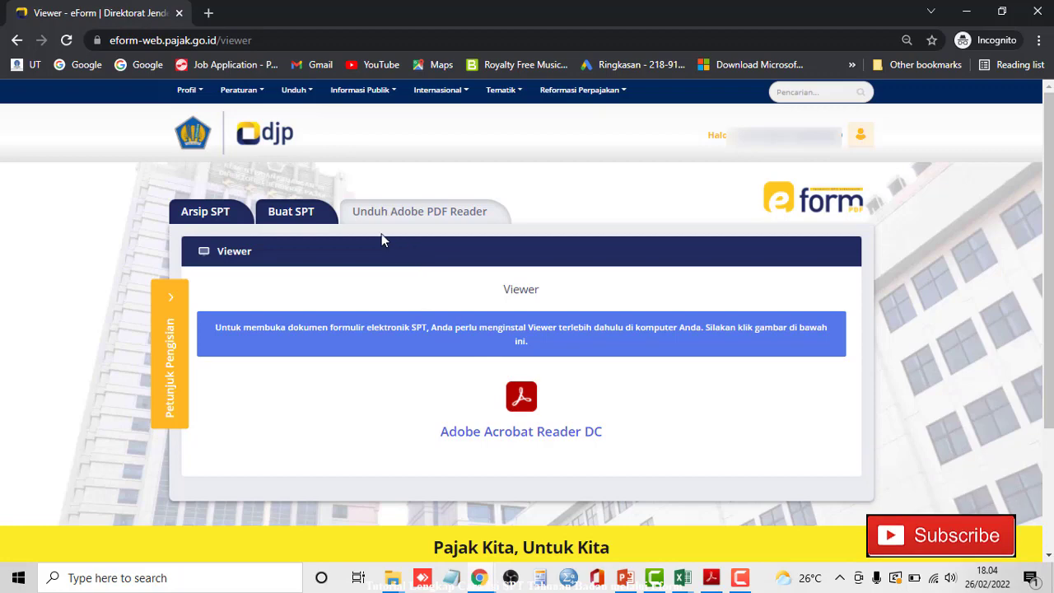
{"action": "left_click", "coordinate": [278, 216]}
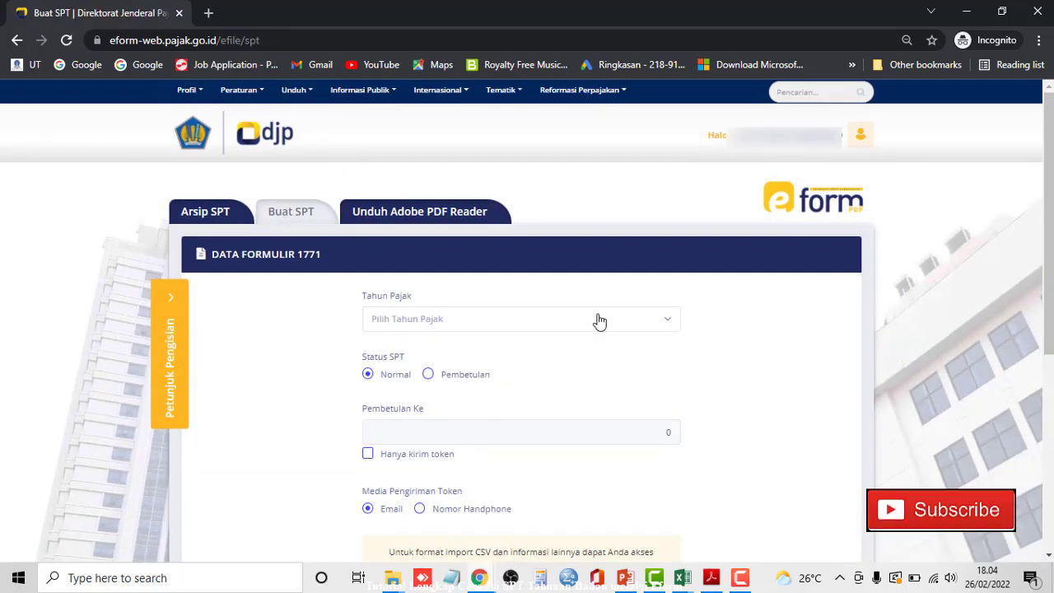
- Set tax year 2018, correction 1, with 'Hanya kirim token' left unticked
{"action": "left_click", "coordinate": [599, 320]}
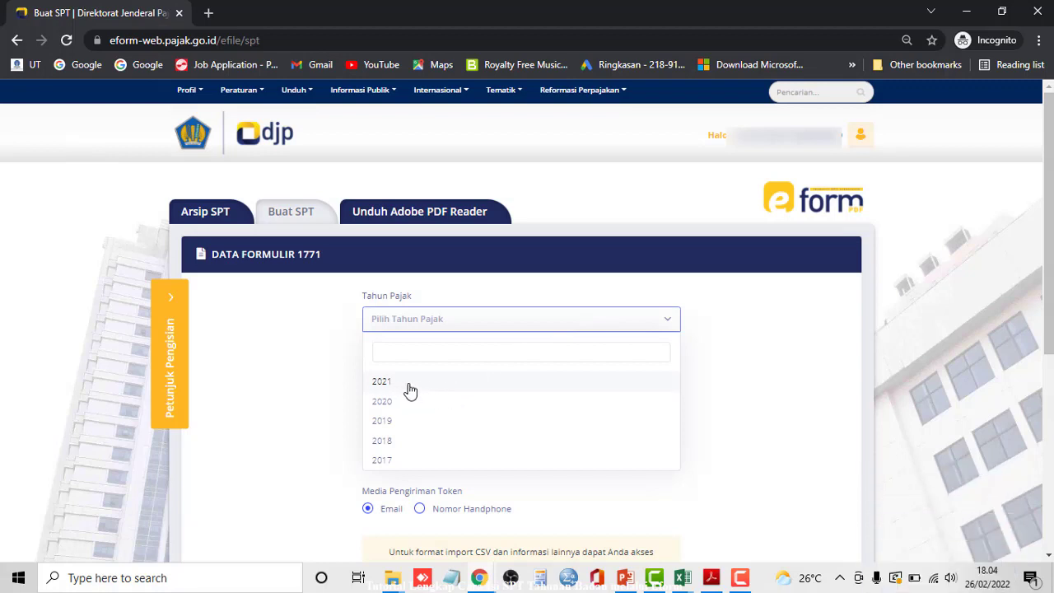
{"action": "left_click", "coordinate": [410, 390]}
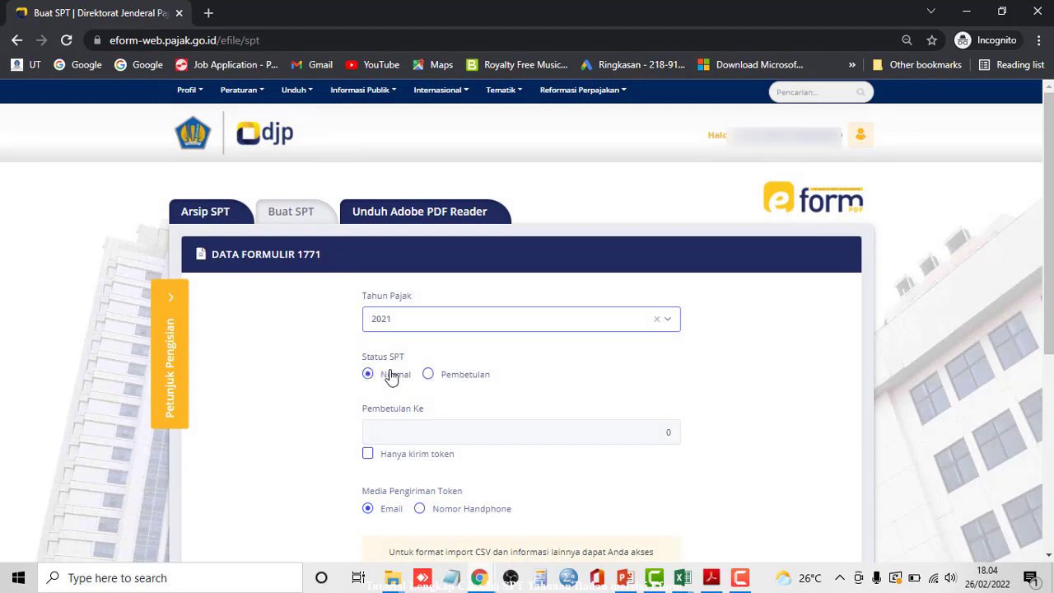
{"action": "left_click", "coordinate": [669, 325]}
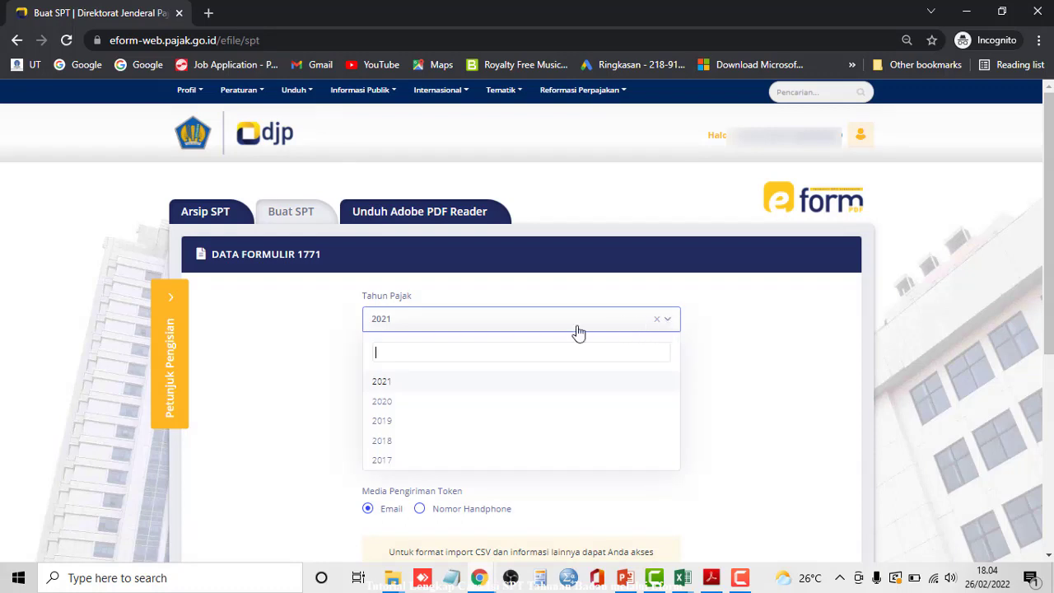
{"action": "left_click", "coordinate": [403, 440]}
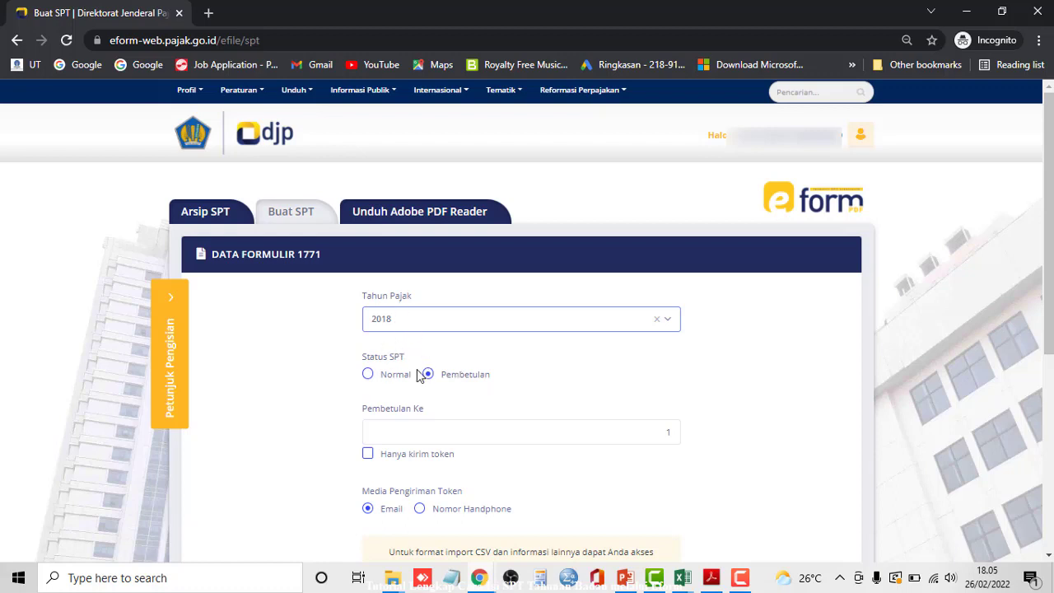
{"action": "scroll", "coordinate": [449, 368], "scroll_direction": "down", "scroll_amount": 2}
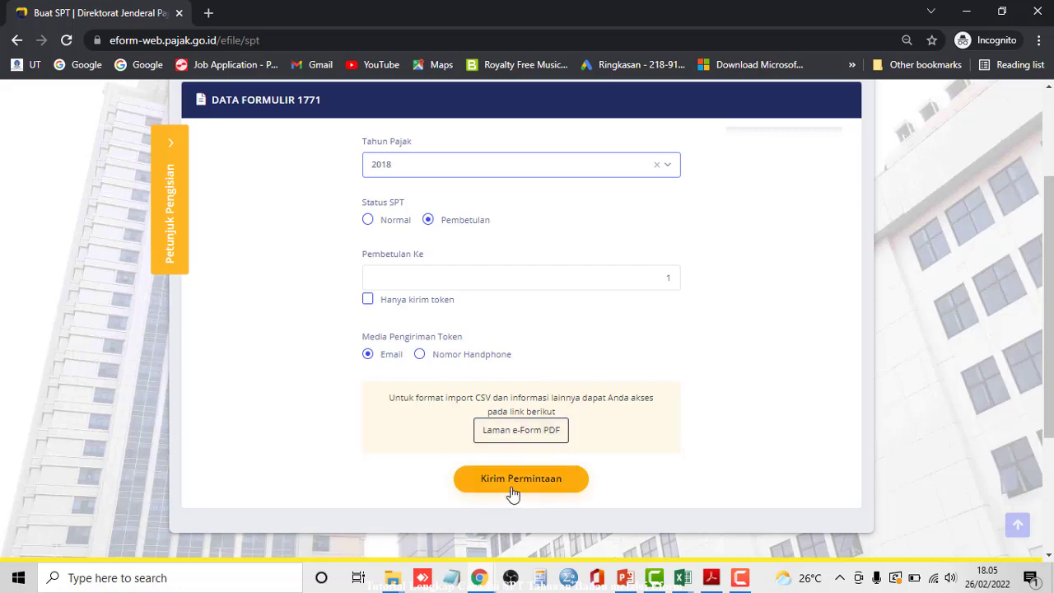
{"action": "left_click", "coordinate": [368, 302]}
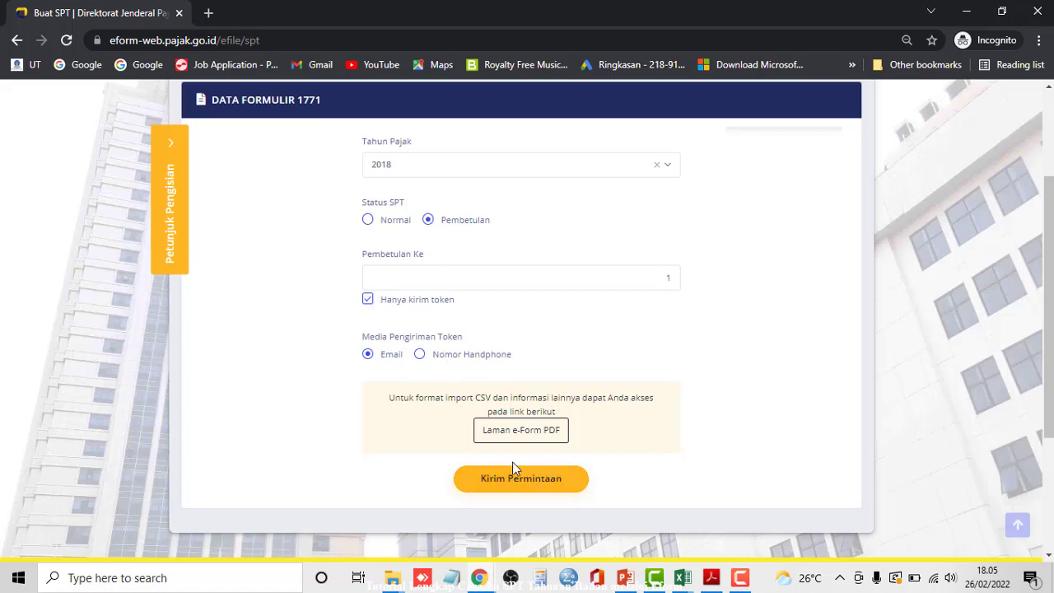
{"action": "left_click", "coordinate": [367, 300]}
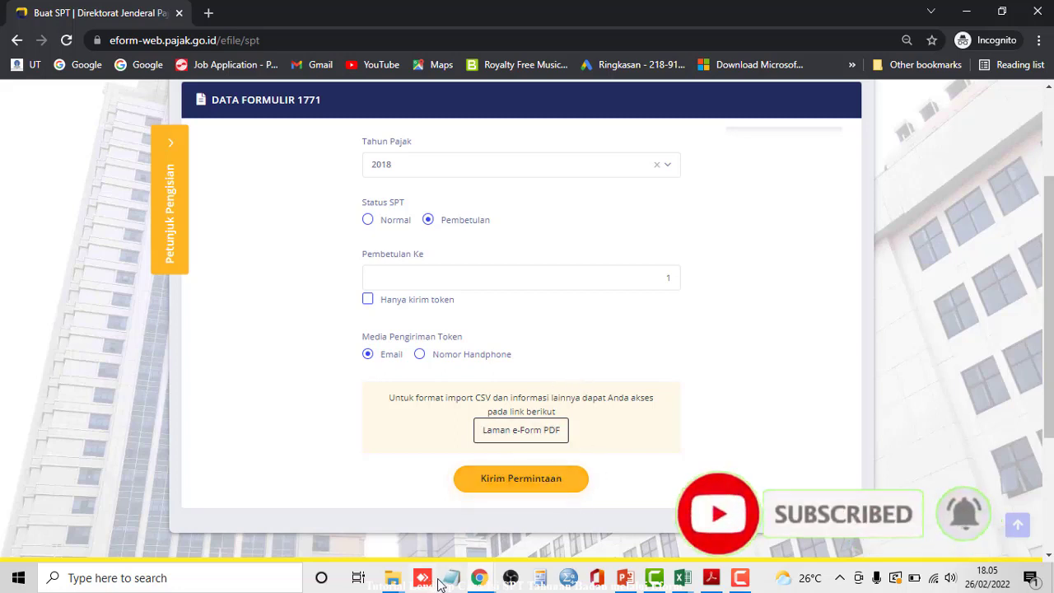
- Review the Upload folder and the 2018 Form 1771 PDF, then switch to the Alurra SPT25 2018 workbook
{"action": "mouse_move", "coordinate": [396, 579]}
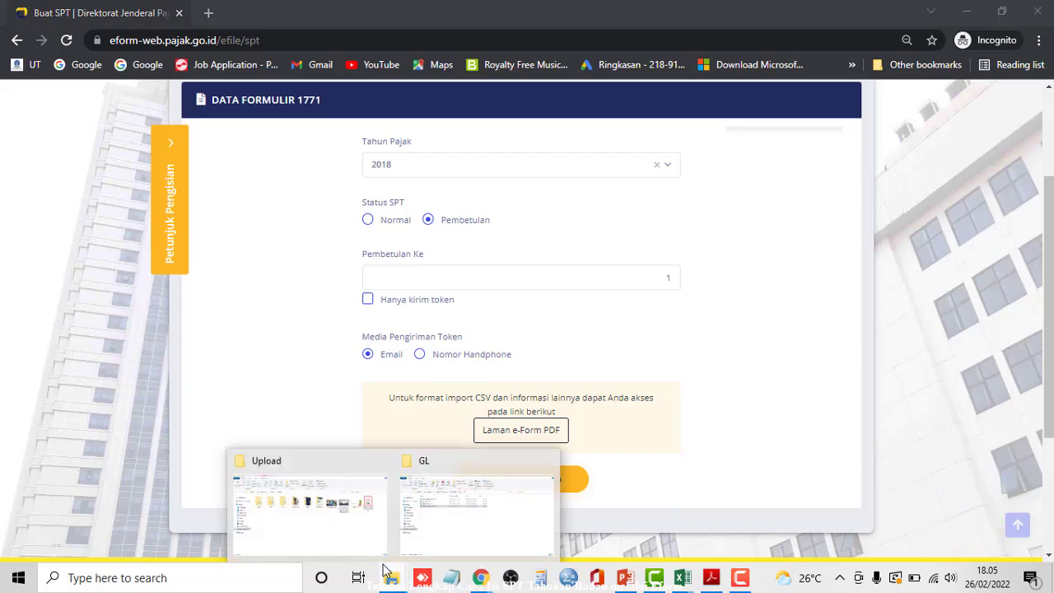
{"action": "left_click", "coordinate": [324, 522]}
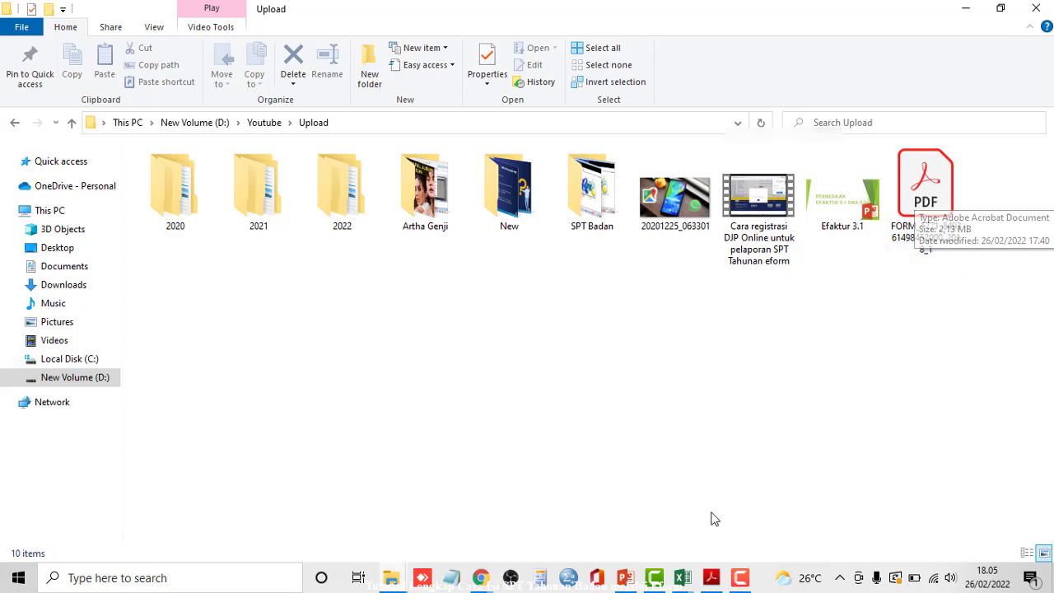
{"action": "left_click", "coordinate": [711, 578]}
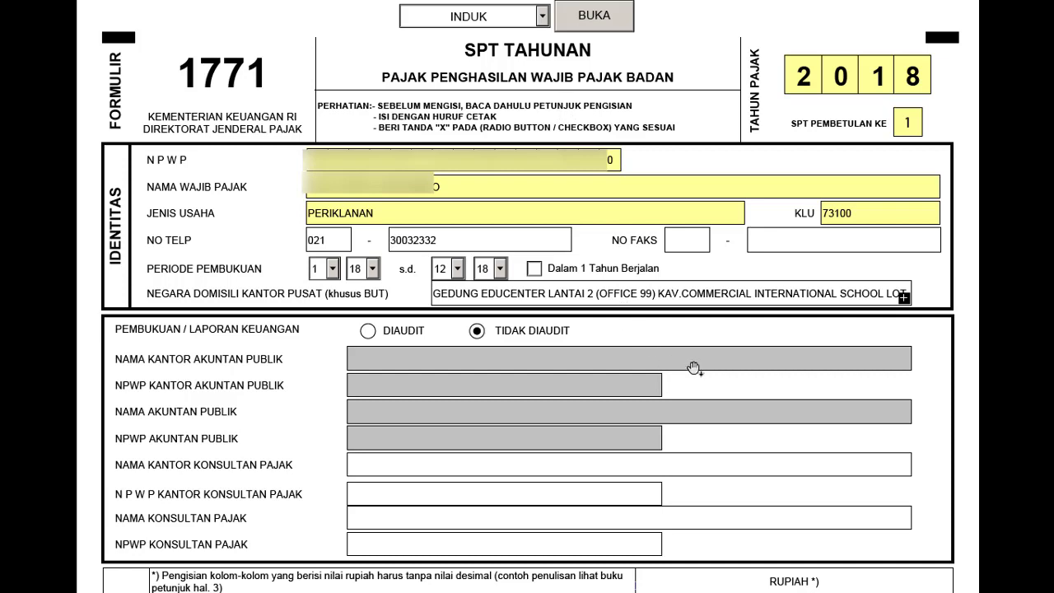
{"action": "key", "text": "alt+Tab"}
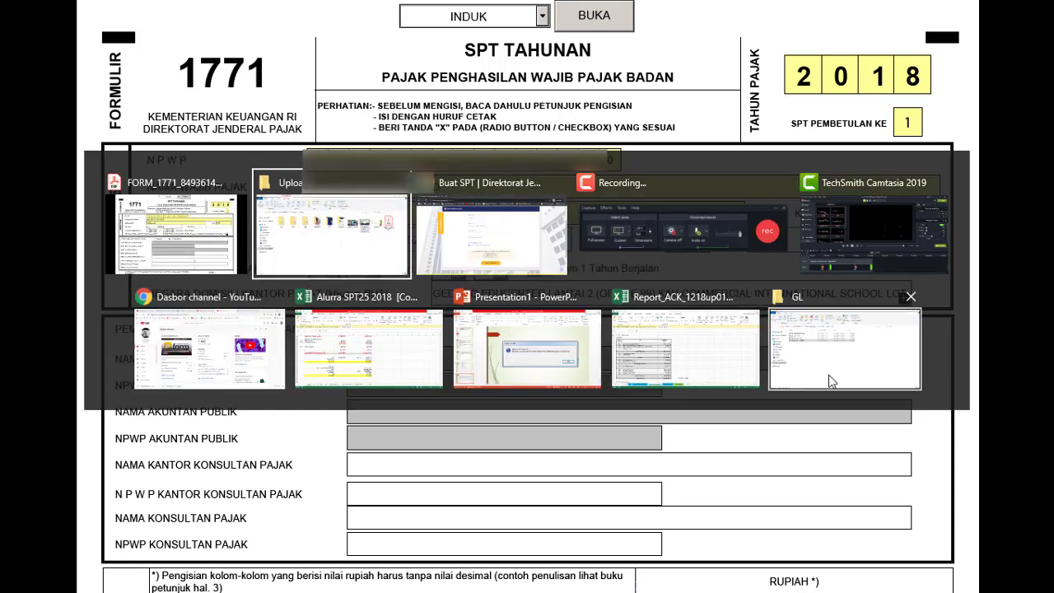
{"action": "left_click", "coordinate": [376, 360]}
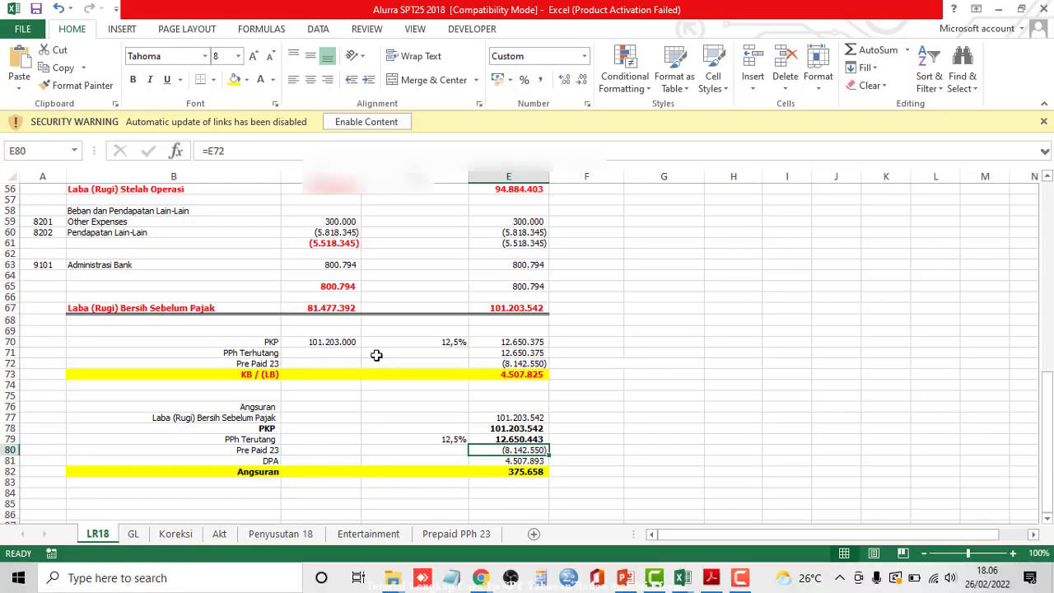
{"action": "scroll", "coordinate": [474, 423], "scroll_direction": "up", "scroll_amount": 18}
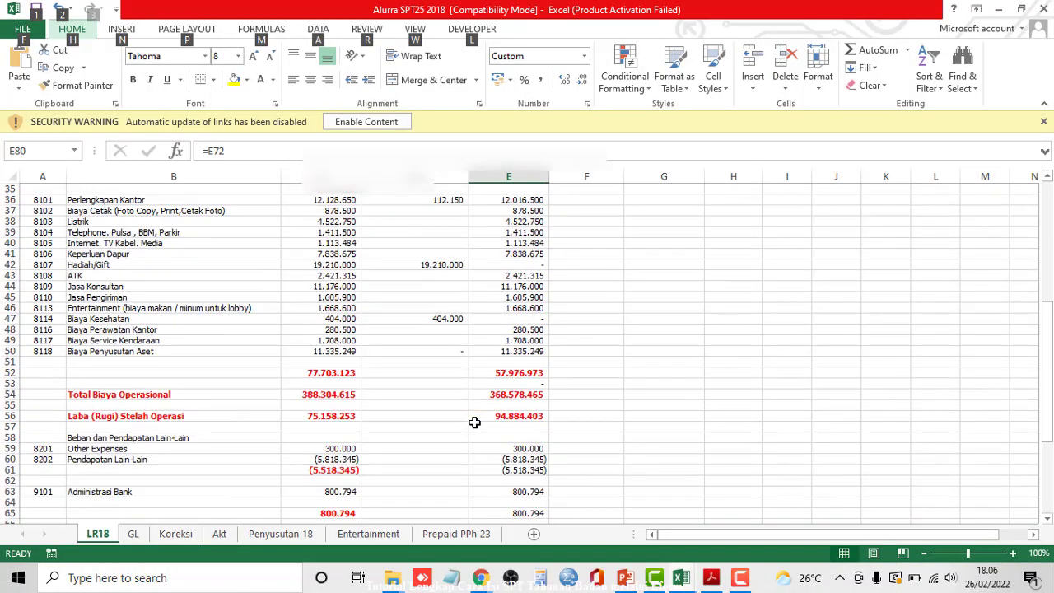
{"action": "left_click", "coordinate": [820, 352]}
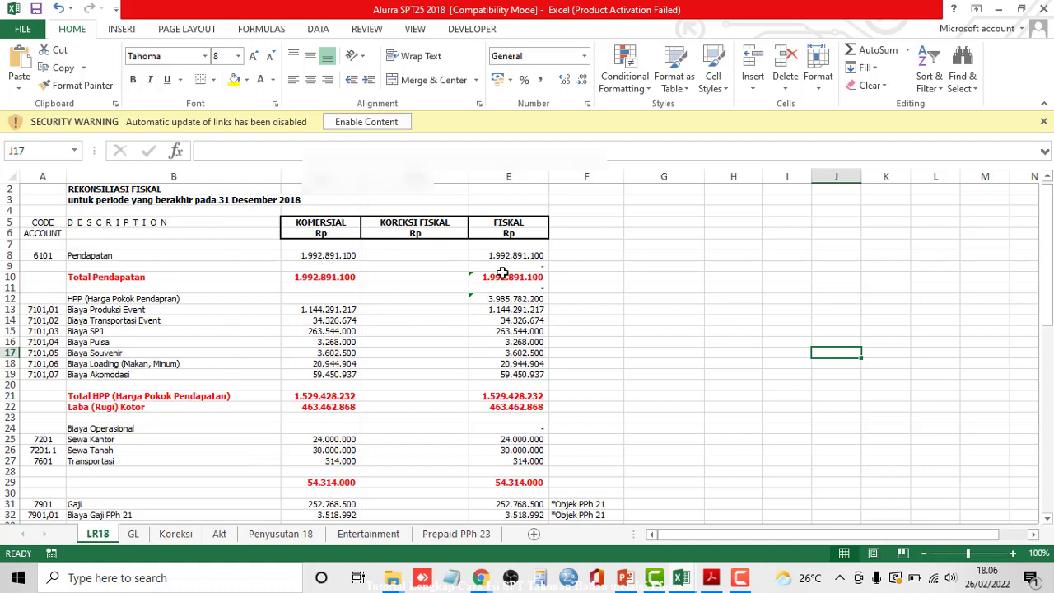
{"action": "scroll", "coordinate": [532, 308], "scroll_direction": "down", "scroll_amount": 19}
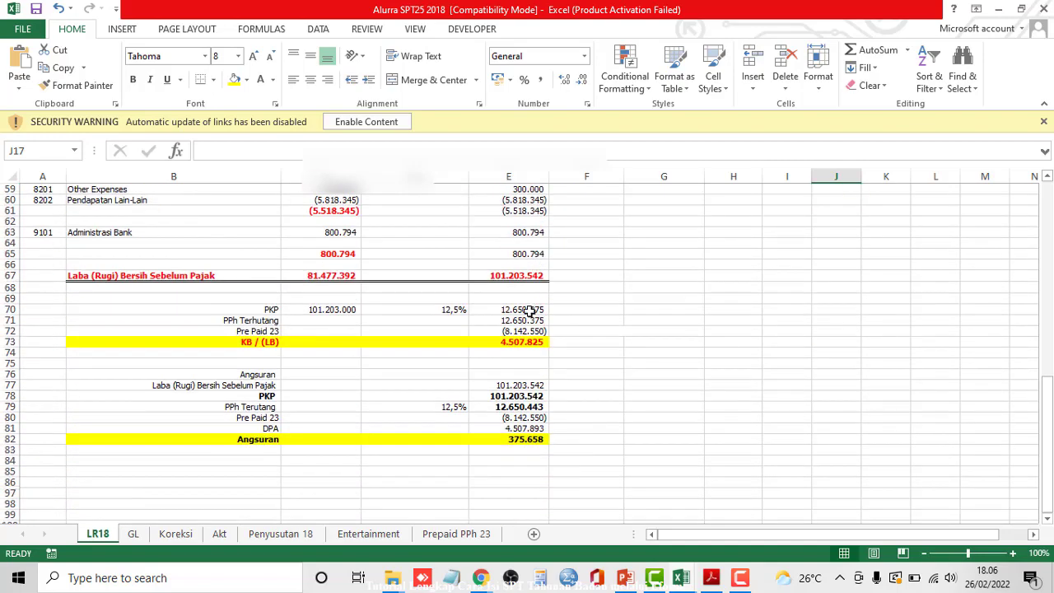
{"action": "scroll", "coordinate": [530, 310], "scroll_direction": "down", "scroll_amount": 1}
{"action": "scroll", "coordinate": [215, 284], "scroll_direction": "up", "scroll_amount": 4}
{"action": "scroll", "coordinate": [367, 352], "scroll_direction": "up", "scroll_amount": 9}
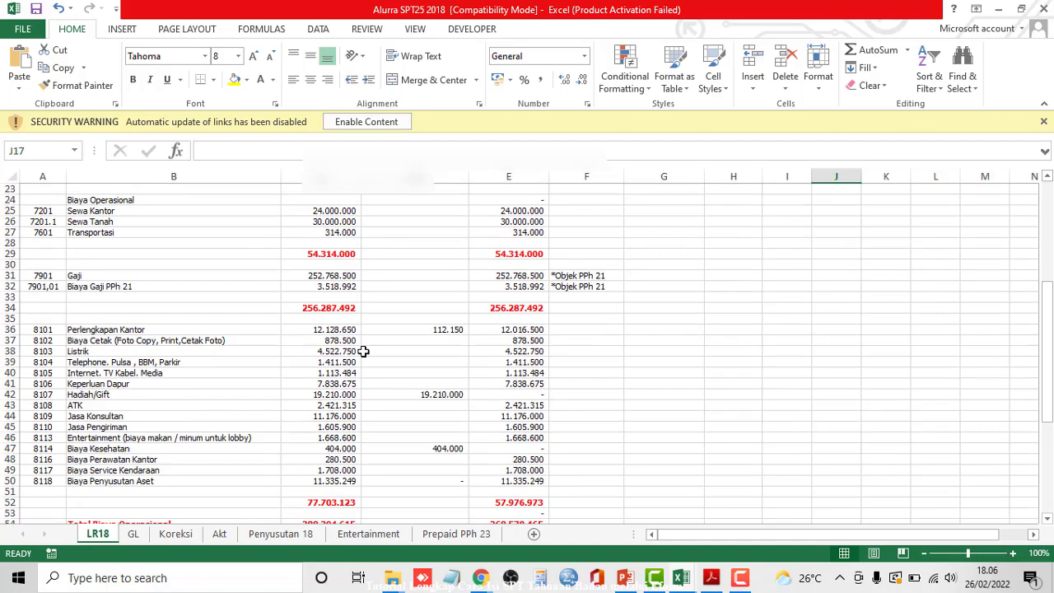
{"action": "mouse_move", "coordinate": [680, 580]}
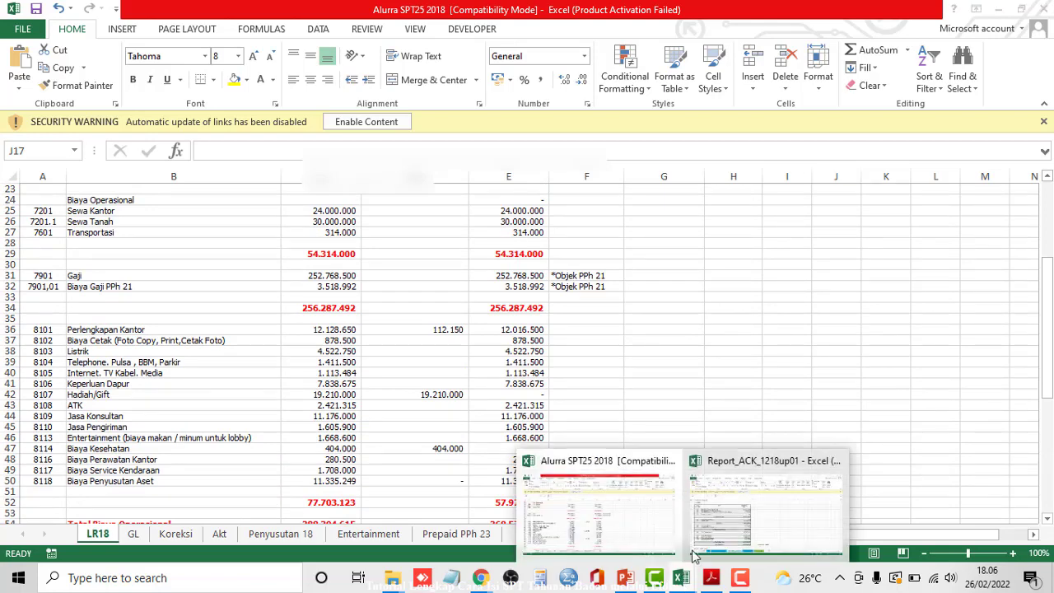
- In Report_ACK_1218up01, check that TOTAL ASSETS (D39) equals Total Hutang dan Modal (D74), 1.344.293.892
{"action": "left_click", "coordinate": [749, 514]}
{"action": "scroll", "coordinate": [379, 393], "scroll_direction": "up", "scroll_amount": 1}
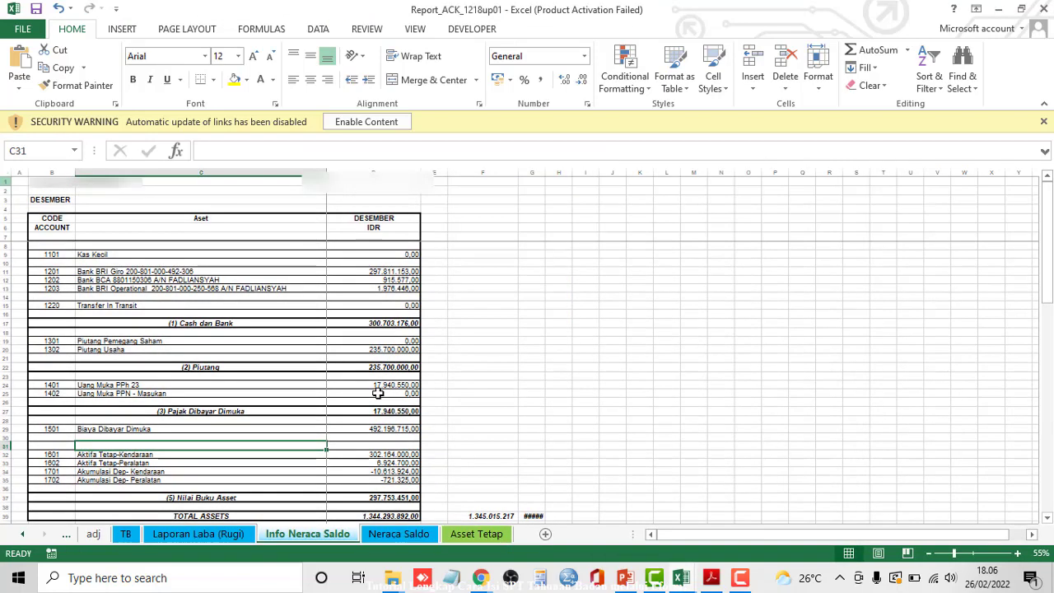
{"action": "scroll", "coordinate": [224, 285], "scroll_direction": "down", "scroll_amount": 3}
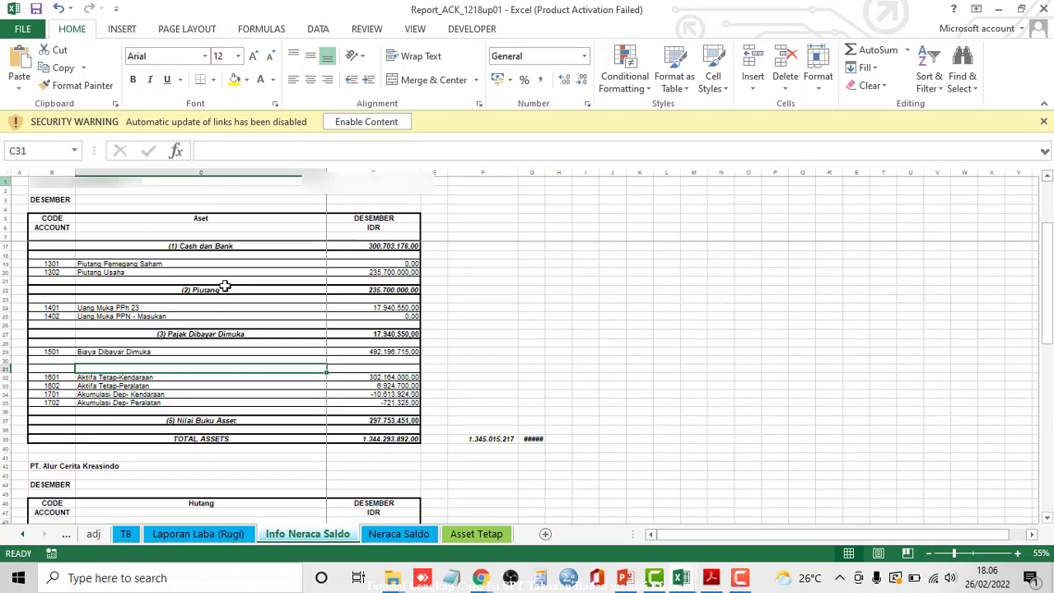
{"action": "left_click", "coordinate": [378, 439]}
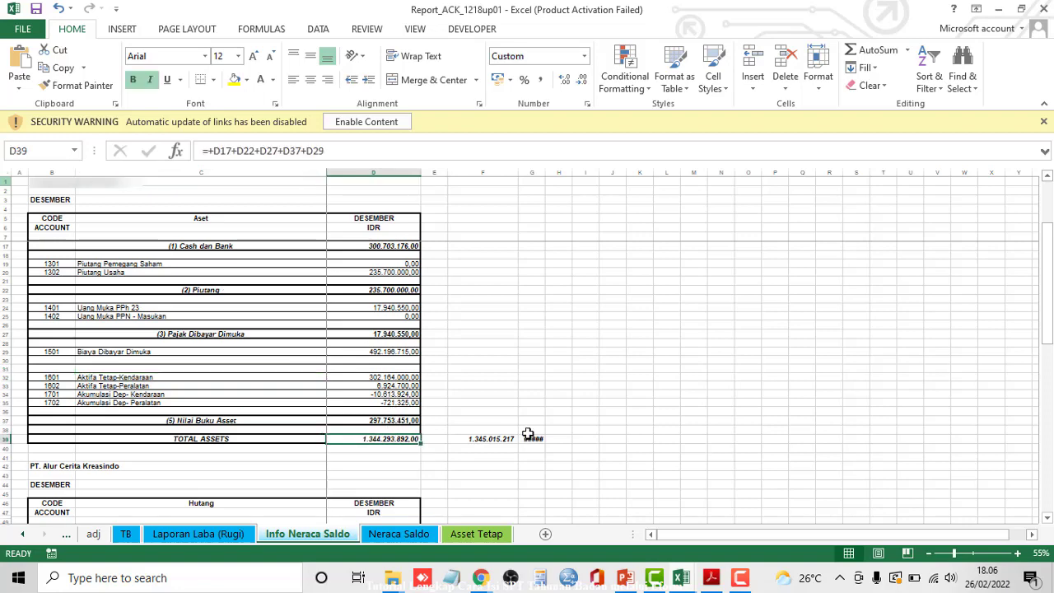
{"action": "scroll", "coordinate": [474, 392], "scroll_direction": "down", "scroll_amount": 10}
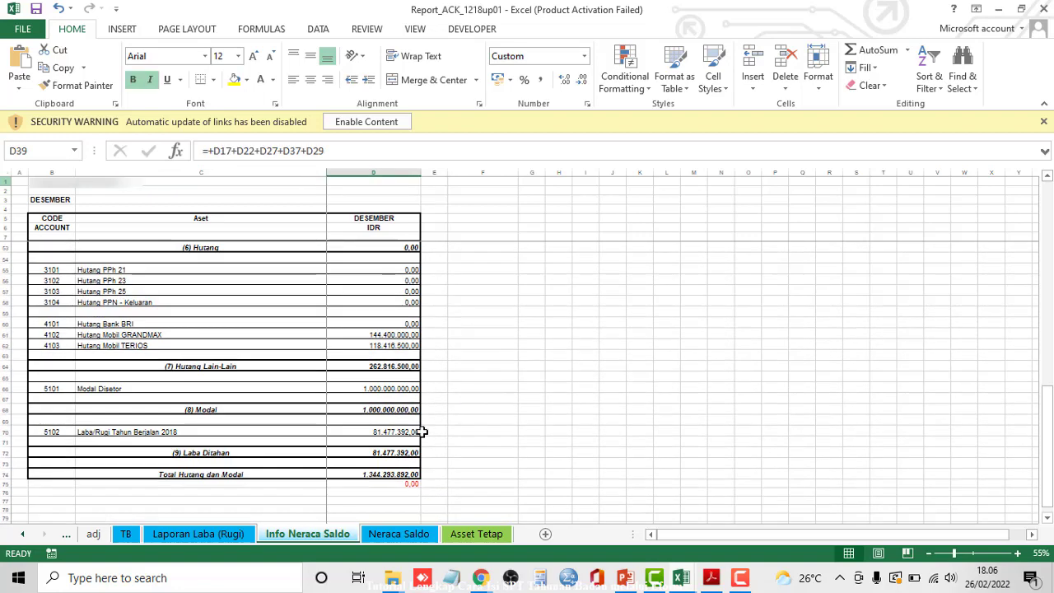
{"action": "left_click", "coordinate": [410, 475]}
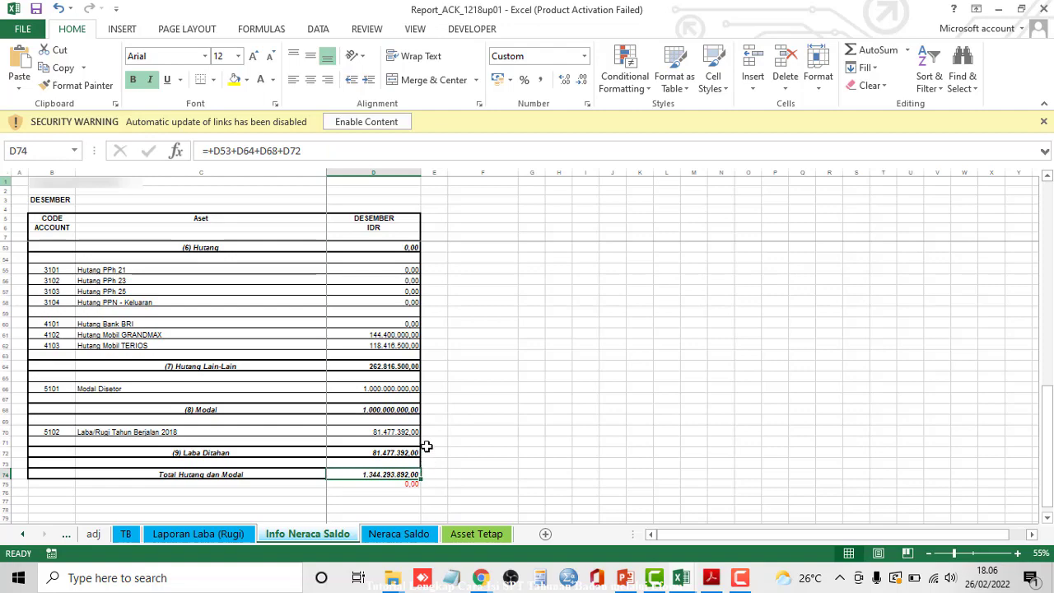
{"action": "scroll", "coordinate": [427, 415], "scroll_direction": "up", "scroll_amount": 12}
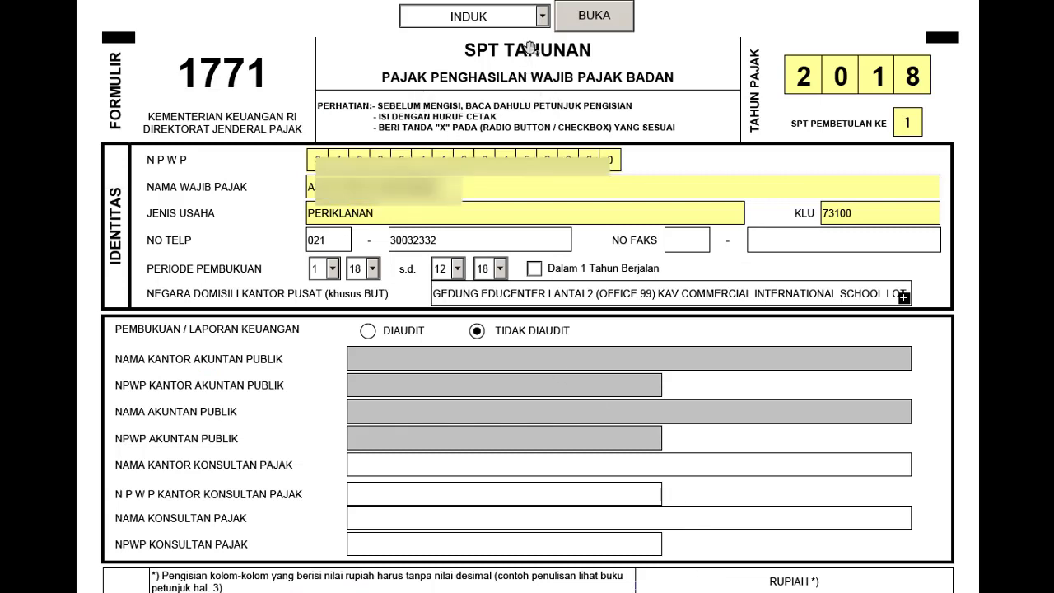
- Select LAMPIRAN VI in the form-page list beside BUKA
{"action": "left_click", "coordinate": [542, 17]}
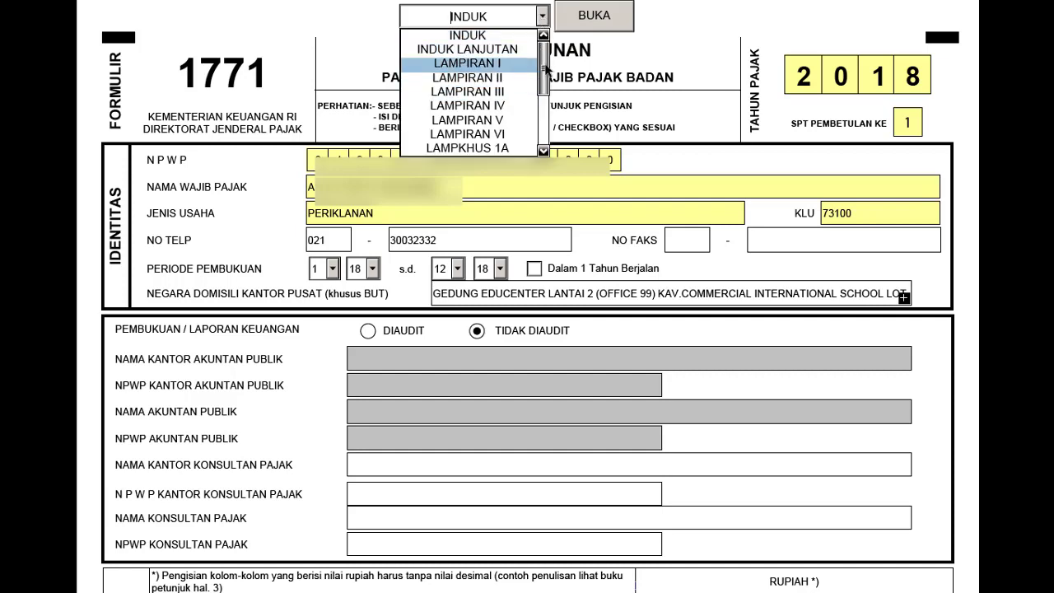
{"action": "mouse_move", "coordinate": [546, 65]}
{"action": "left_mouse_down"}
{"action": "mouse_move", "coordinate": [545, 112]}
{"action": "mouse_move", "coordinate": [548, 67]}
{"action": "left_mouse_up"}
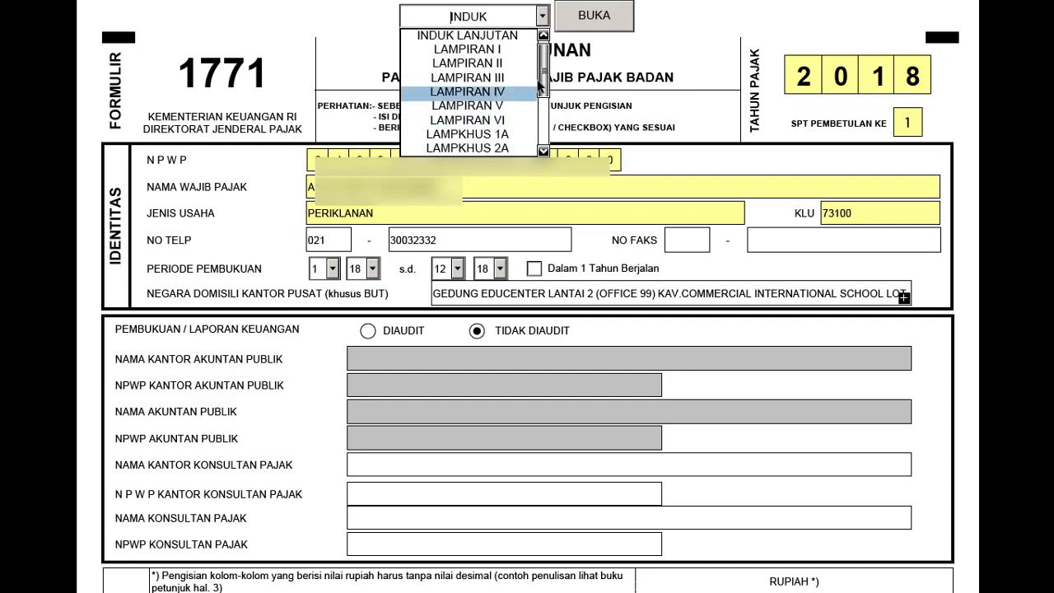
{"action": "left_click", "coordinate": [494, 120]}
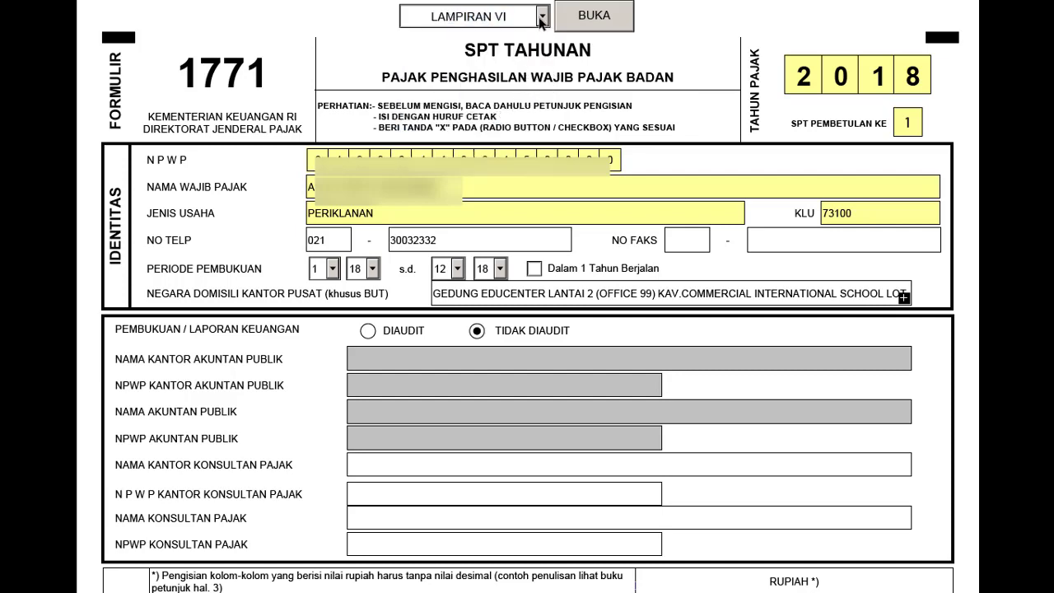
{"action": "left_click", "coordinate": [542, 18]}
{"action": "left_click", "coordinate": [545, 97]}
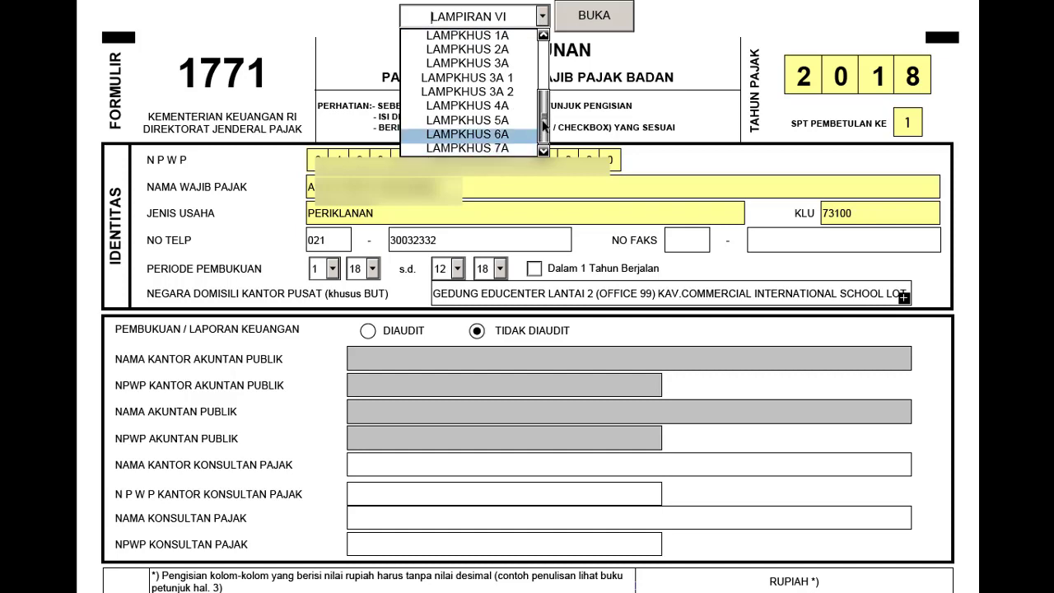
{"action": "left_click", "coordinate": [543, 75]}
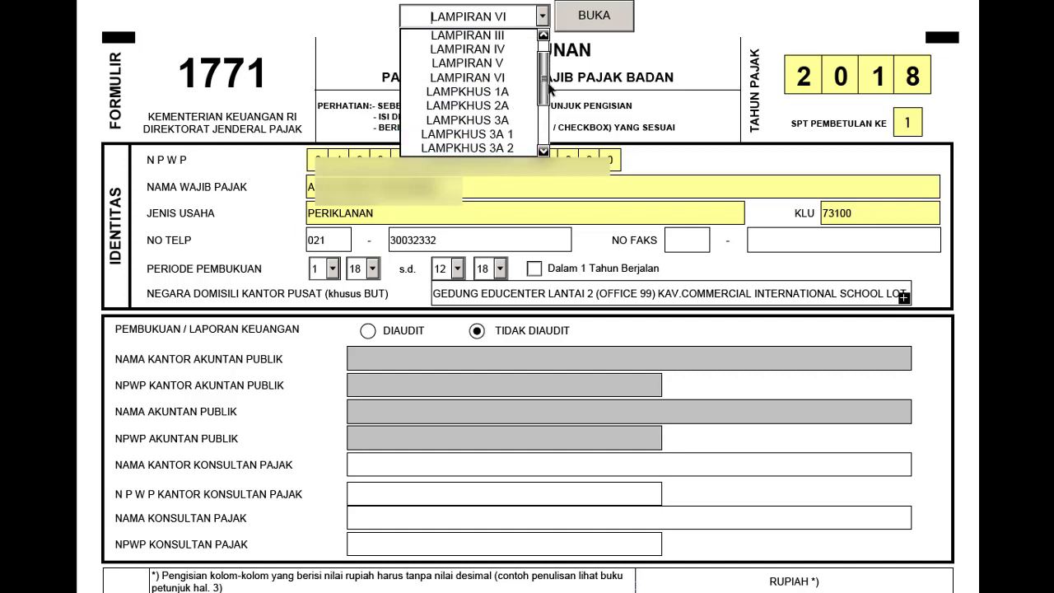
{"action": "left_click", "coordinate": [500, 80]}
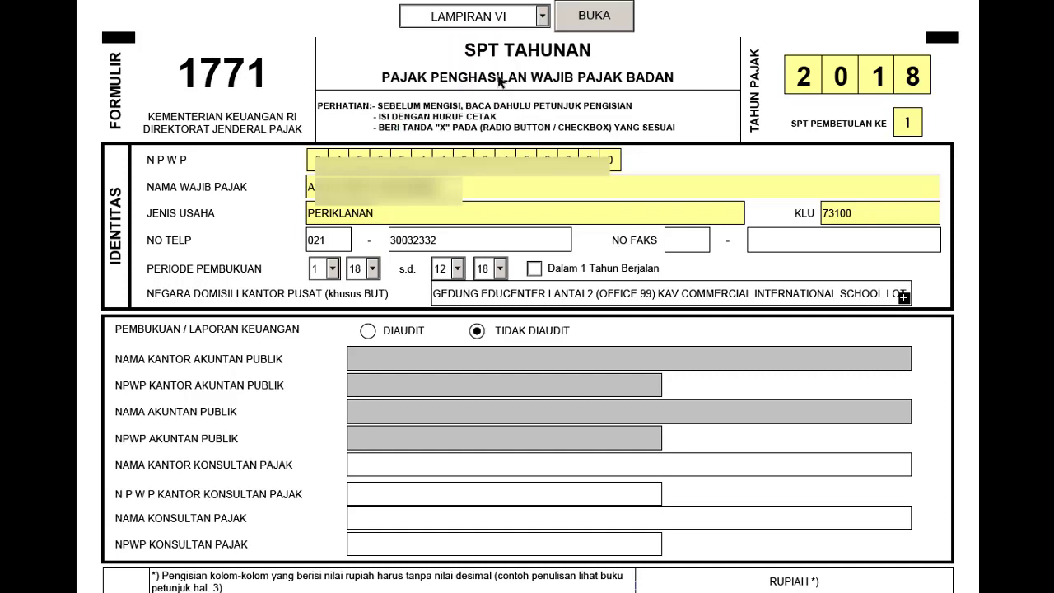
- Open Lampiran VI and add an empty row to Bagian A, placing the cursor in its NAMA cell
{"action": "left_click", "coordinate": [593, 16]}
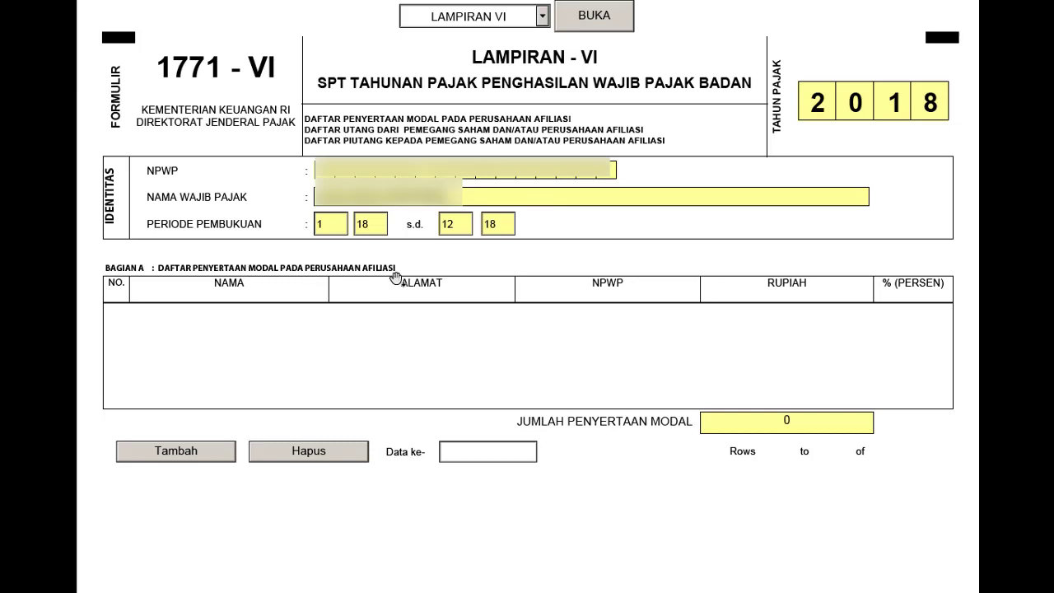
{"action": "left_click", "coordinate": [171, 462]}
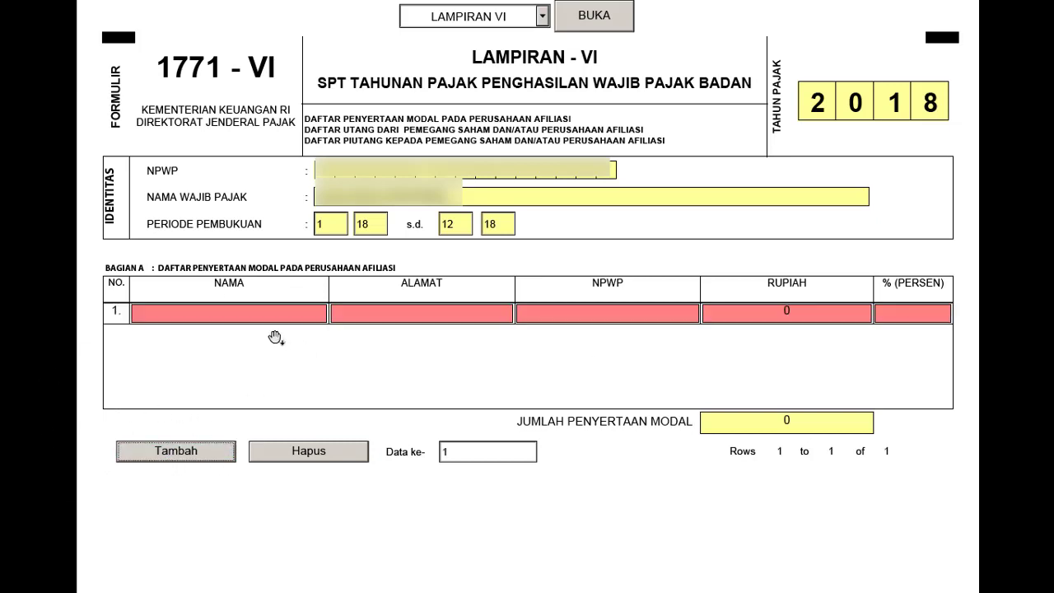
{"action": "left_click", "coordinate": [275, 310]}
- After the Lampiran V attempt fails with an error, delete the empty Bagian A row in Lampiran VI
{"action": "left_click", "coordinate": [542, 16]}
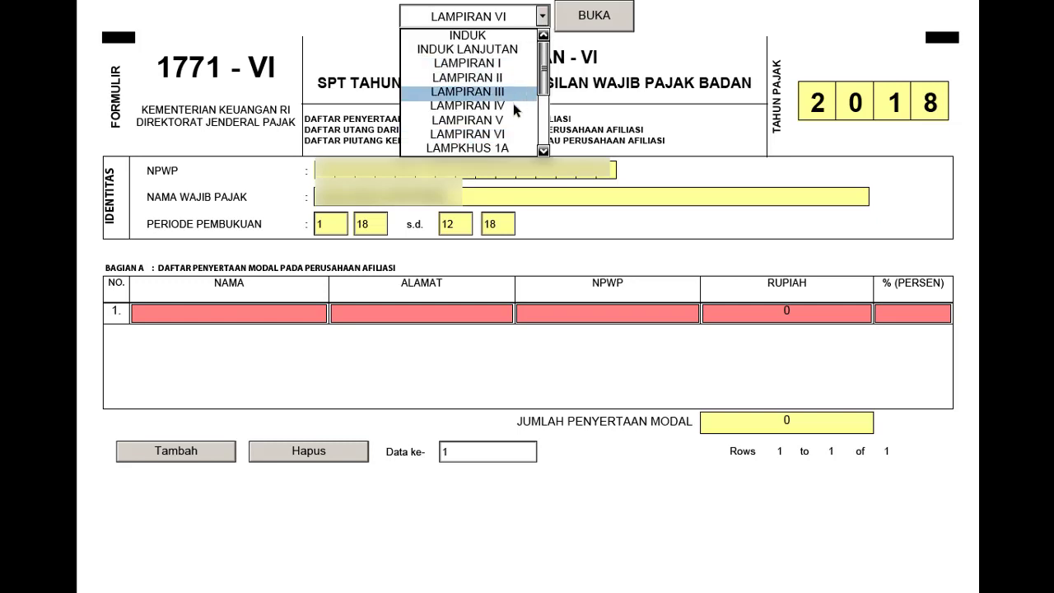
{"action": "left_click", "coordinate": [494, 121]}
{"action": "left_click", "coordinate": [582, 27]}
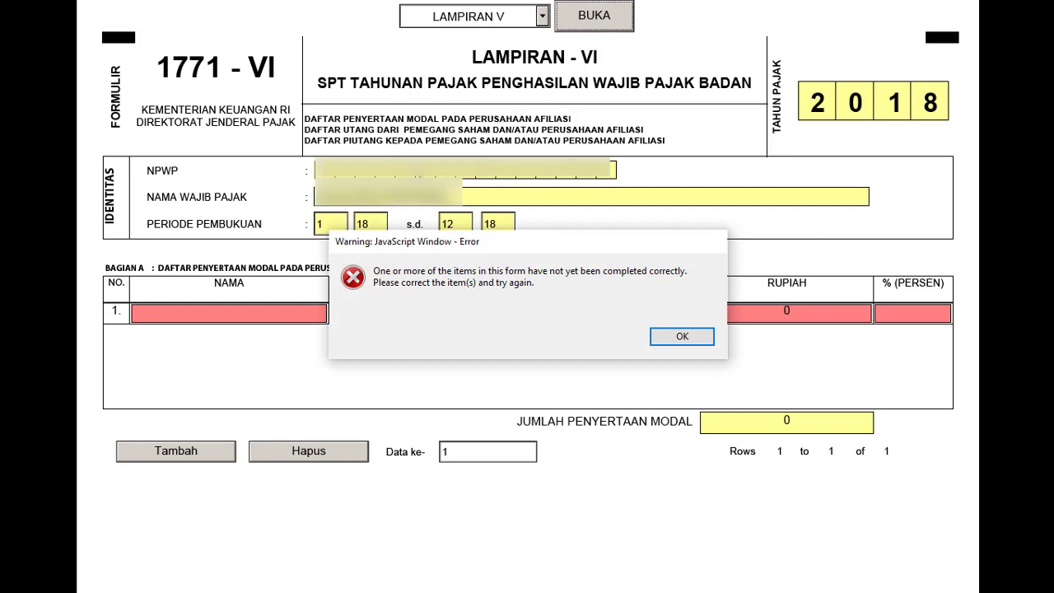
{"action": "left_click", "coordinate": [683, 337]}
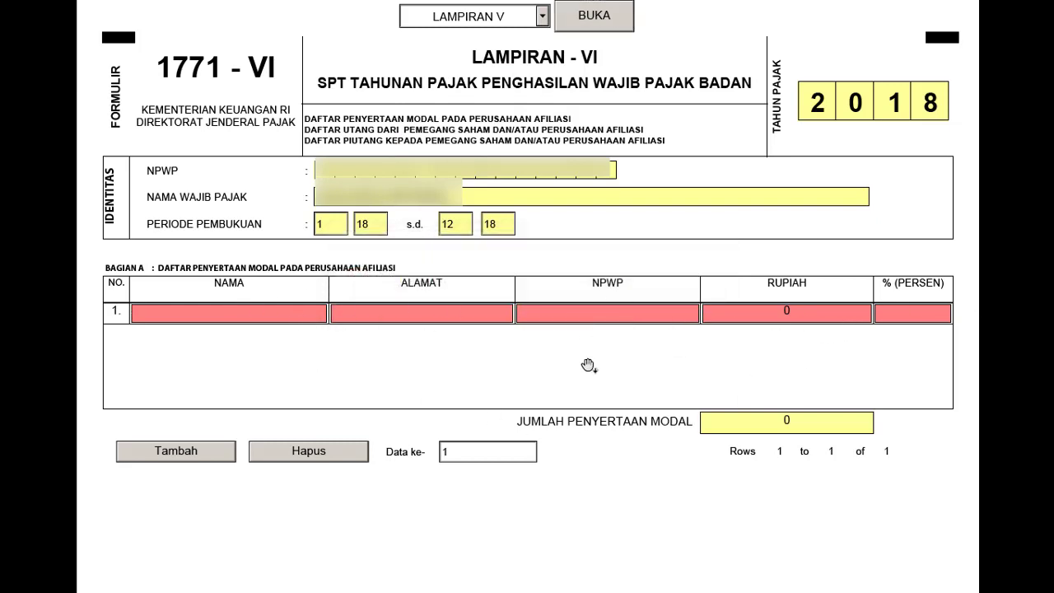
{"action": "left_click", "coordinate": [322, 455]}
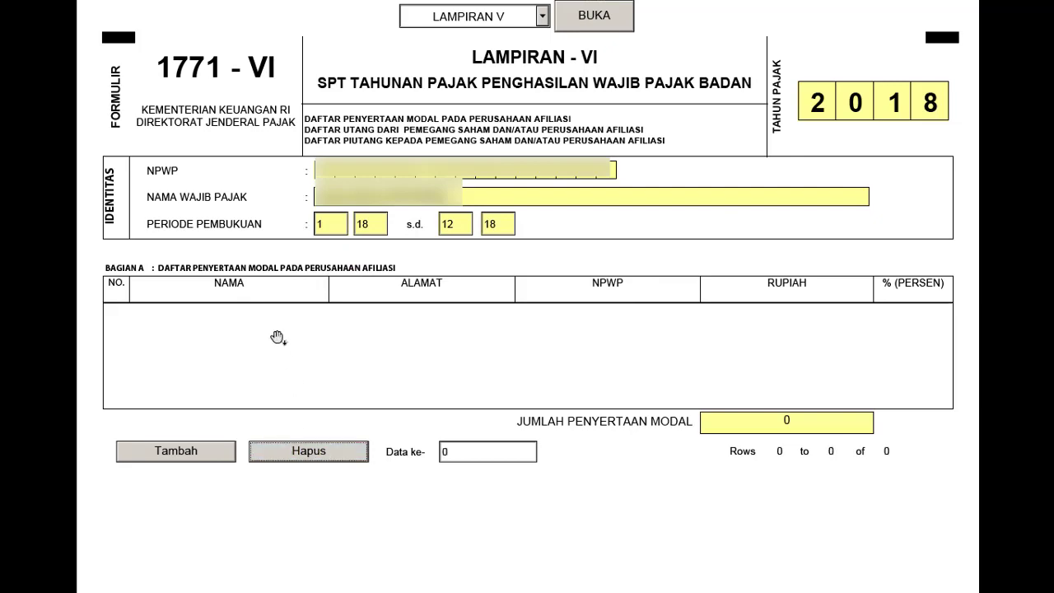
{"action": "scroll", "coordinate": [648, 348], "scroll_direction": "down", "scroll_amount": 1}
{"action": "scroll", "coordinate": [647, 349], "scroll_direction": "down", "scroll_amount": 1}
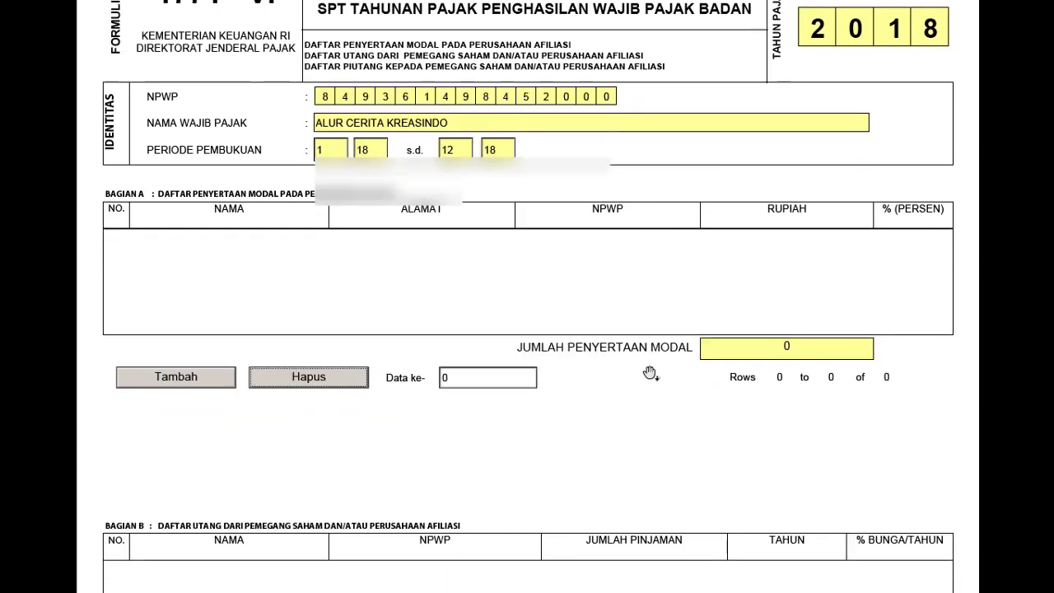
{"action": "scroll", "coordinate": [650, 371], "scroll_direction": "up", "scroll_amount": 2}
{"action": "scroll", "coordinate": [658, 364], "scroll_direction": "down", "scroll_amount": 5}
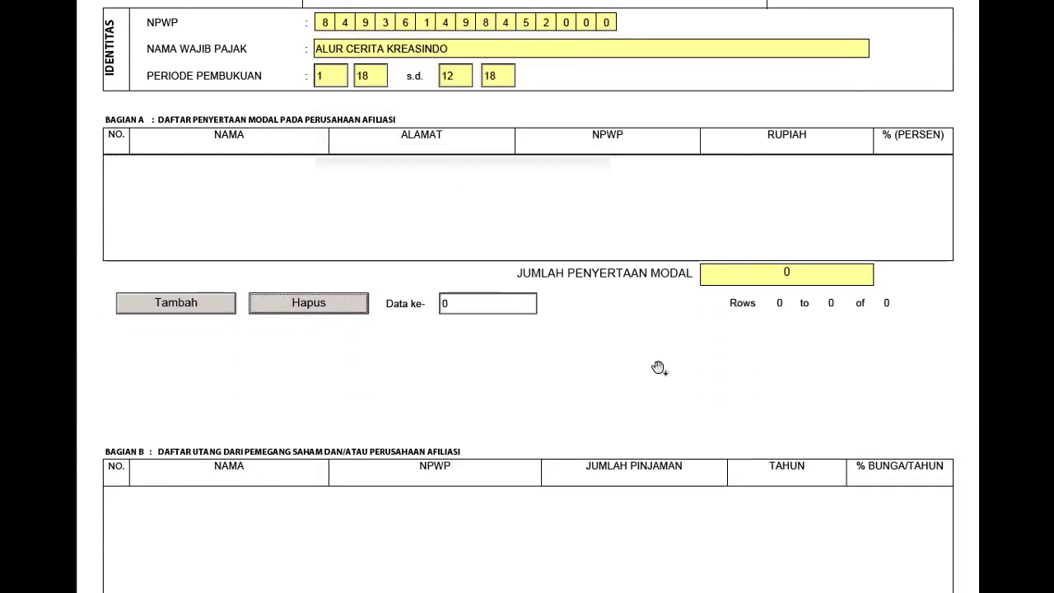
{"action": "scroll", "coordinate": [658, 370], "scroll_direction": "down", "scroll_amount": 5}
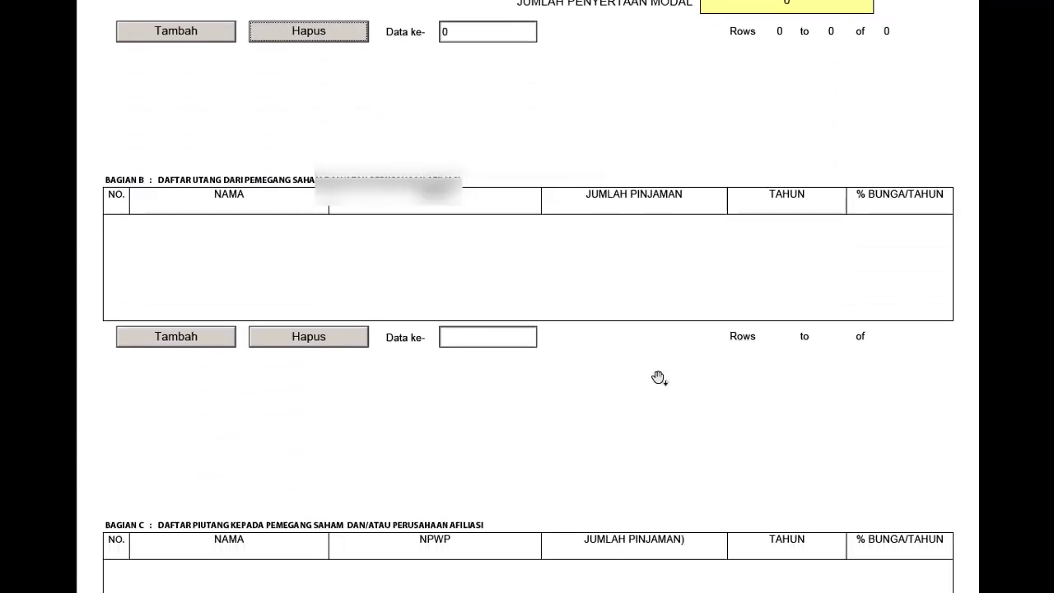
{"action": "scroll", "coordinate": [657, 375], "scroll_direction": "up", "scroll_amount": 9}
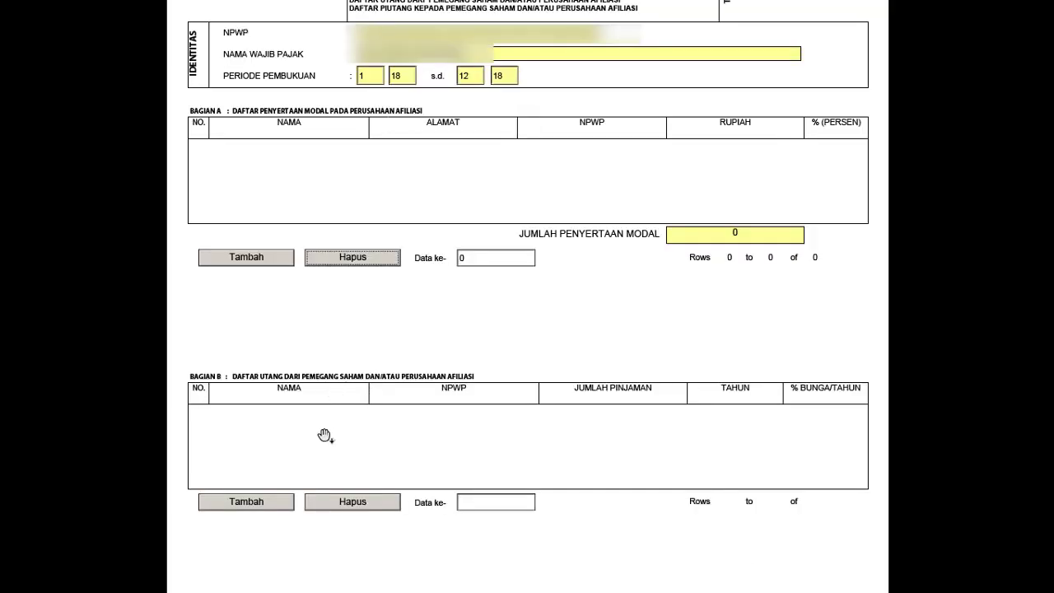
{"action": "scroll", "coordinate": [329, 433], "scroll_direction": "down", "scroll_amount": 1}
{"action": "scroll", "coordinate": [405, 395], "scroll_direction": "down", "scroll_amount": 5}
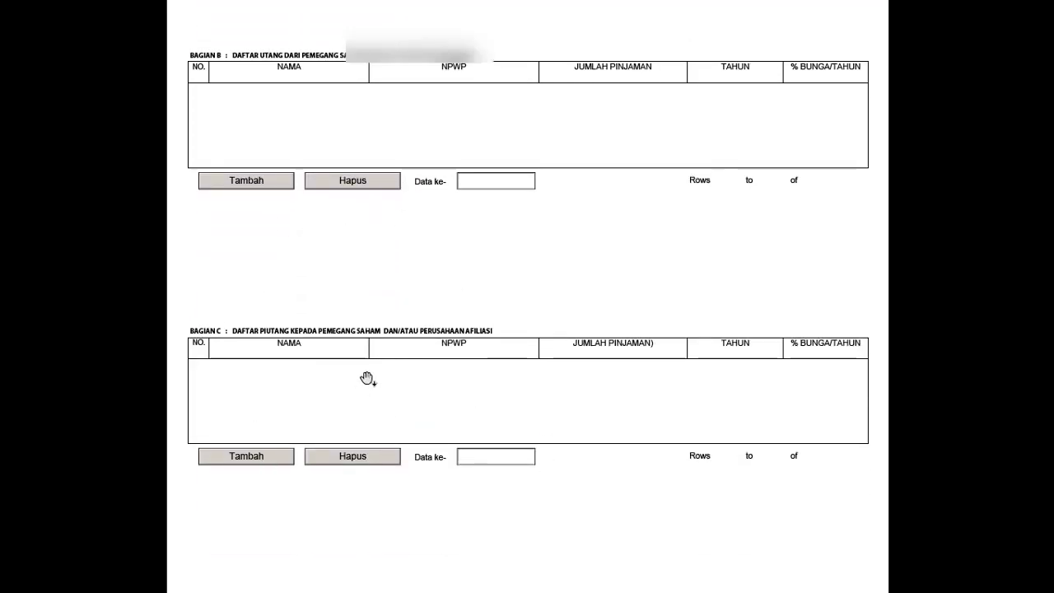
{"action": "scroll", "coordinate": [364, 386], "scroll_direction": "down", "scroll_amount": 2}
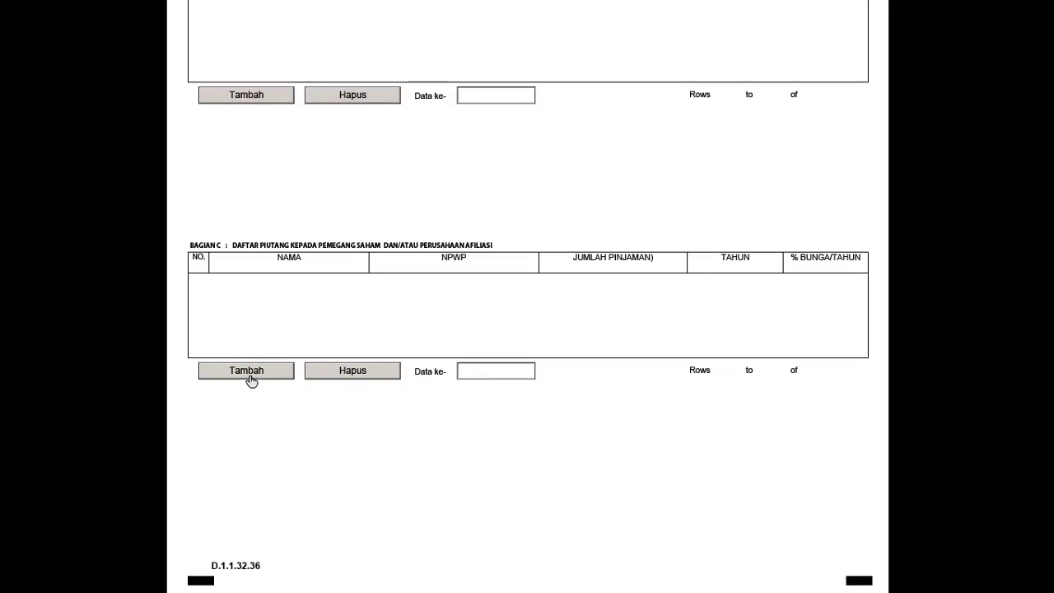
{"action": "left_click", "coordinate": [249, 373]}
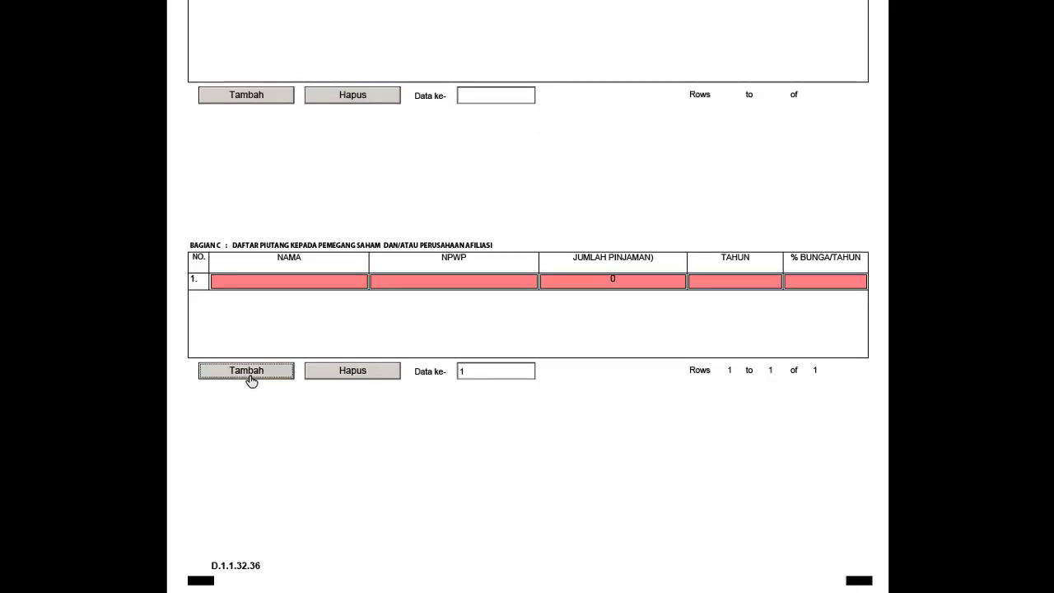
{"action": "left_click", "coordinate": [374, 371]}
{"action": "scroll", "coordinate": [373, 376], "scroll_direction": "up", "scroll_amount": 1}
{"action": "scroll", "coordinate": [374, 375], "scroll_direction": "up", "scroll_amount": 11}
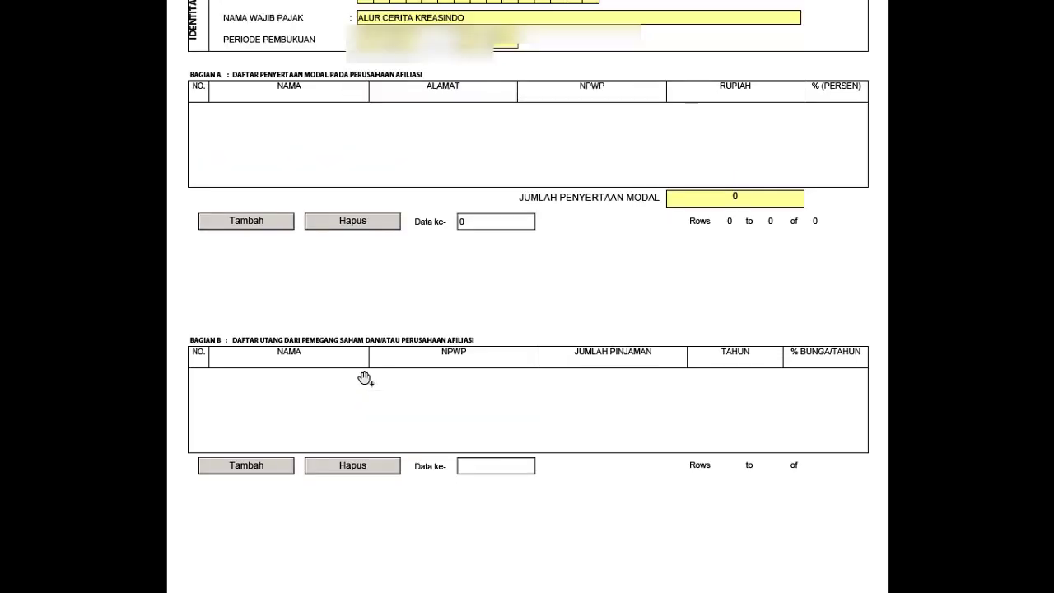
{"action": "scroll", "coordinate": [511, 212], "scroll_direction": "up", "scroll_amount": 1}
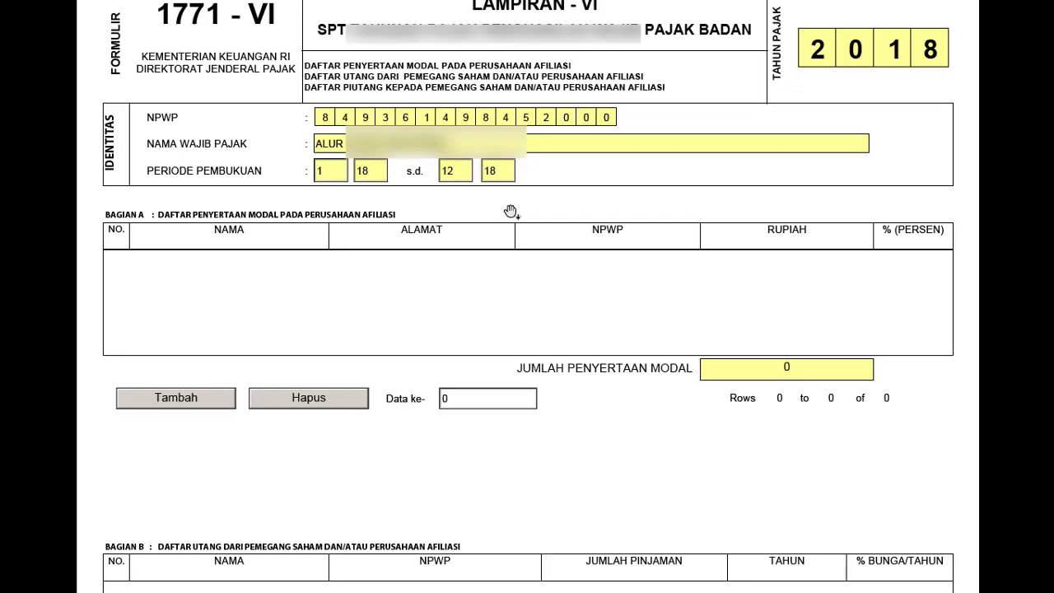
{"action": "scroll", "coordinate": [540, 173], "scroll_direction": "up", "scroll_amount": 1}
- Open Lampiran V, showing two shareholders with paid-in capital totalling 1.000.000.000
{"action": "left_click", "coordinate": [544, 23]}
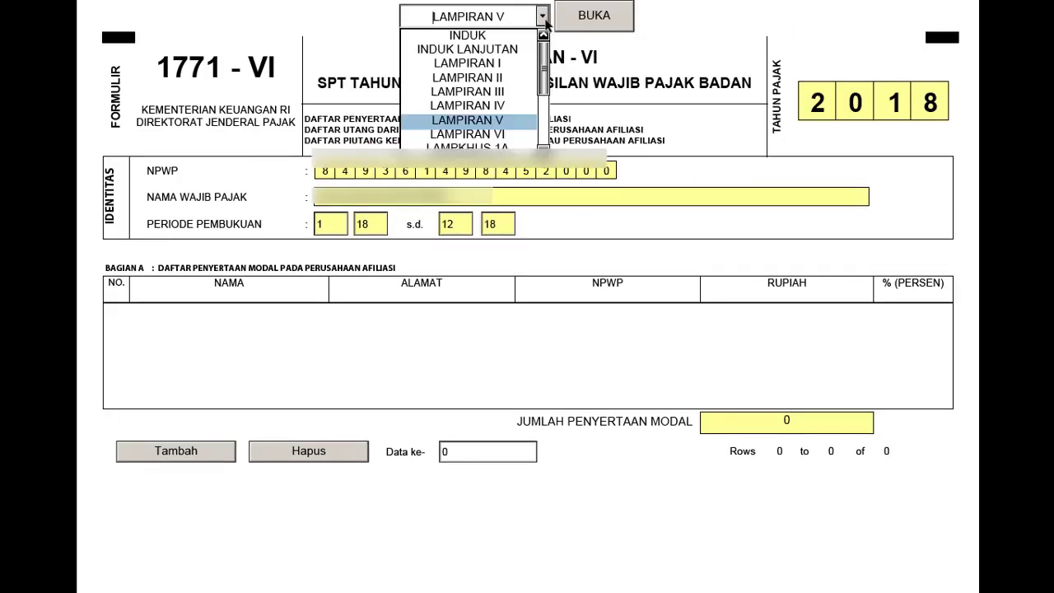
{"action": "left_click", "coordinate": [497, 134]}
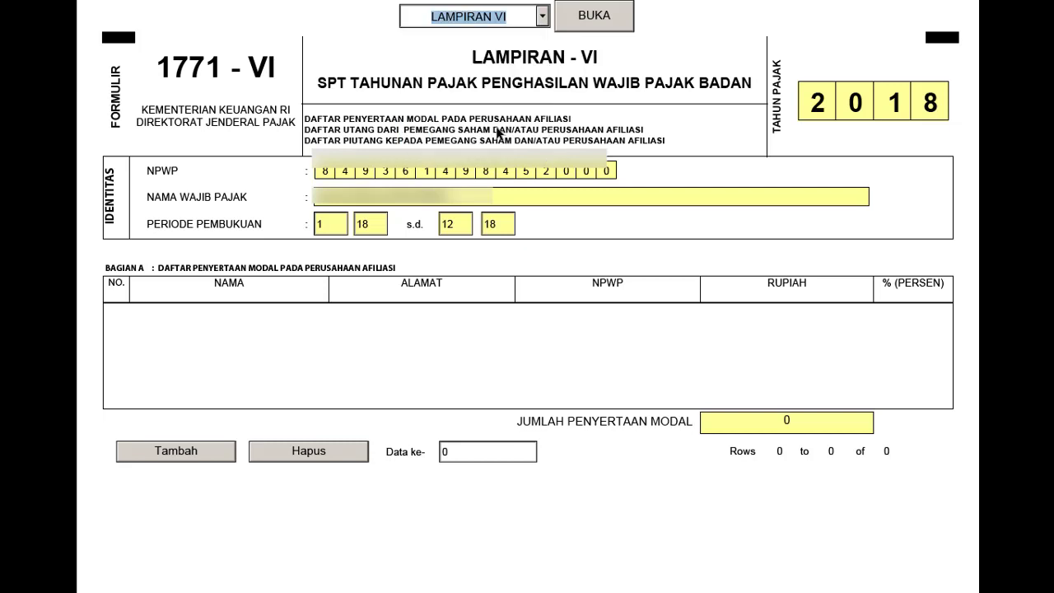
{"action": "left_click", "coordinate": [543, 21]}
{"action": "left_click", "coordinate": [497, 122]}
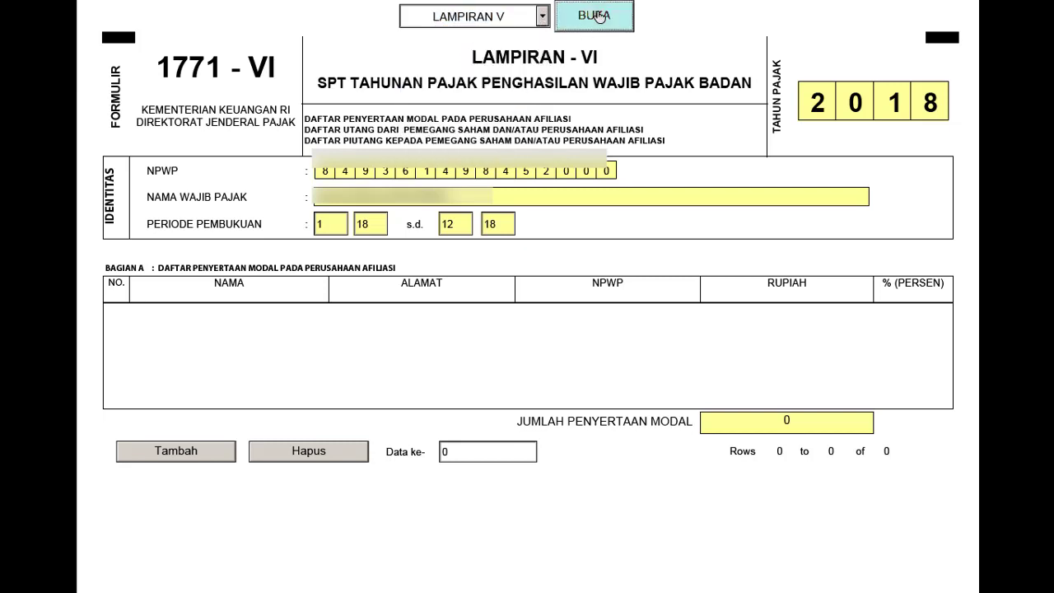
{"action": "left_click", "coordinate": [594, 16]}
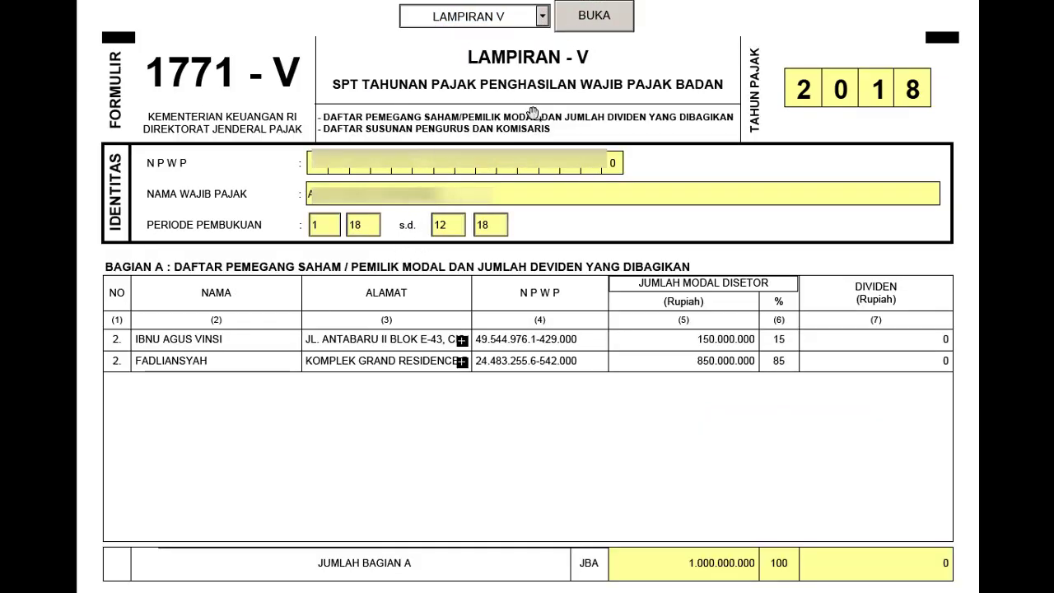
{"action": "left_click", "coordinate": [583, 17]}
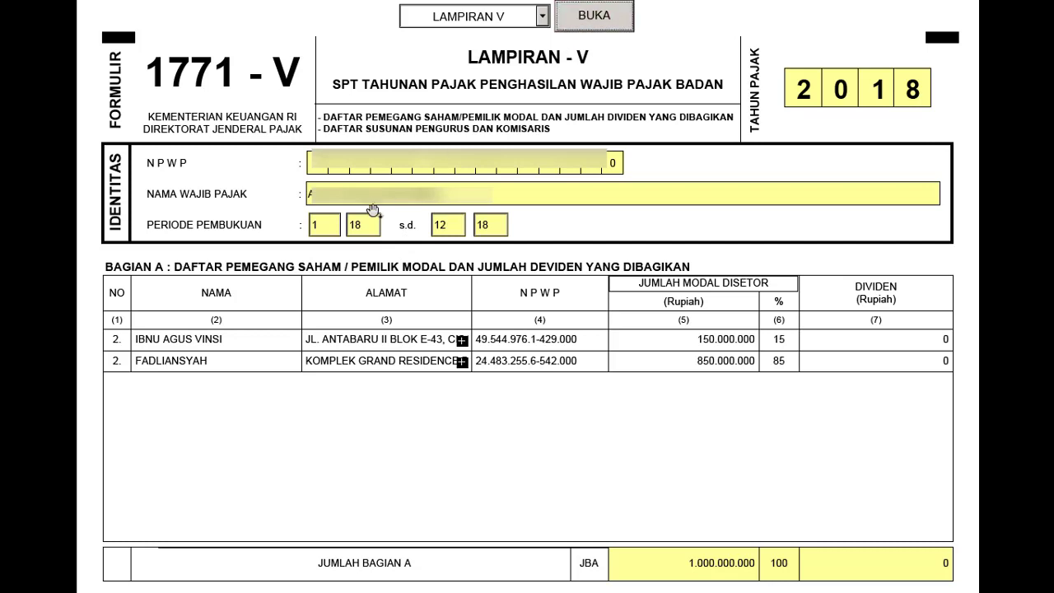
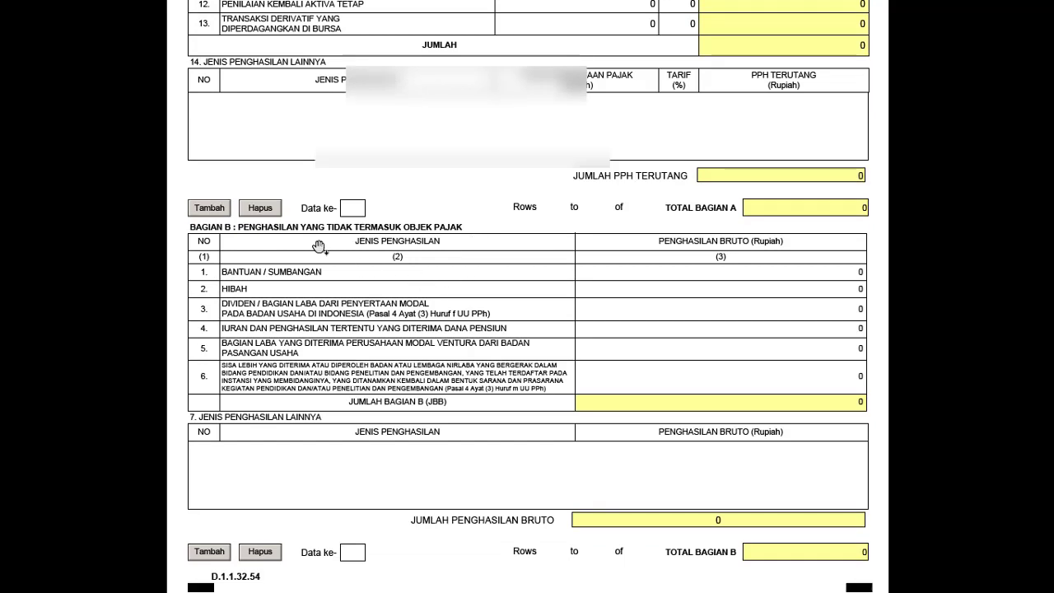
{"action": "scroll", "coordinate": [451, 236], "scroll_direction": "down", "scroll_amount": 1}
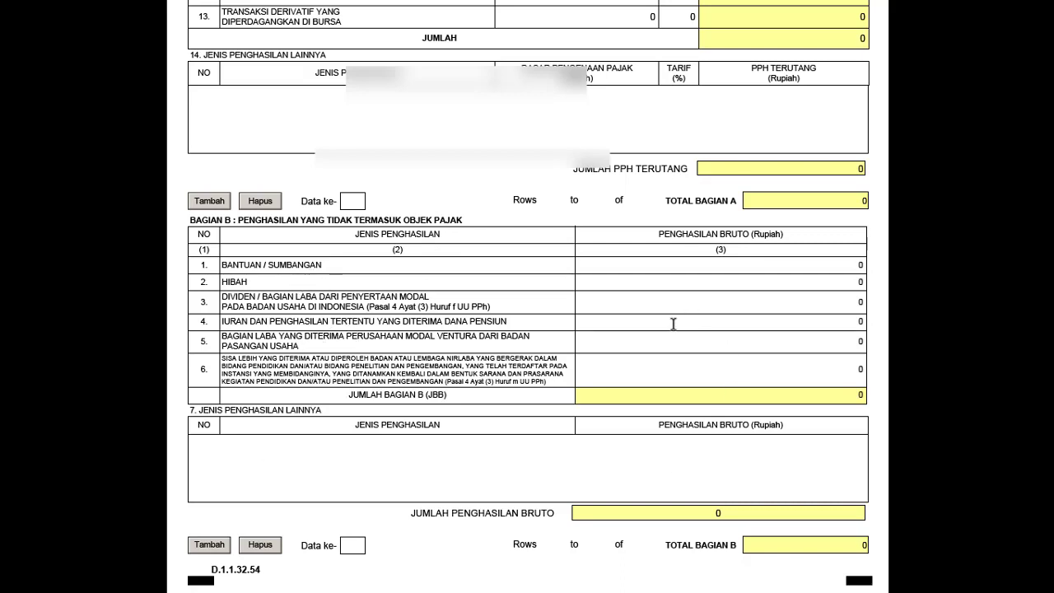
- Scroll through Lampiran IV to confirm the Bagian A and Bagian B totals are 0, then return to the header
{"action": "scroll", "coordinate": [669, 352], "scroll_direction": "up", "scroll_amount": 1}
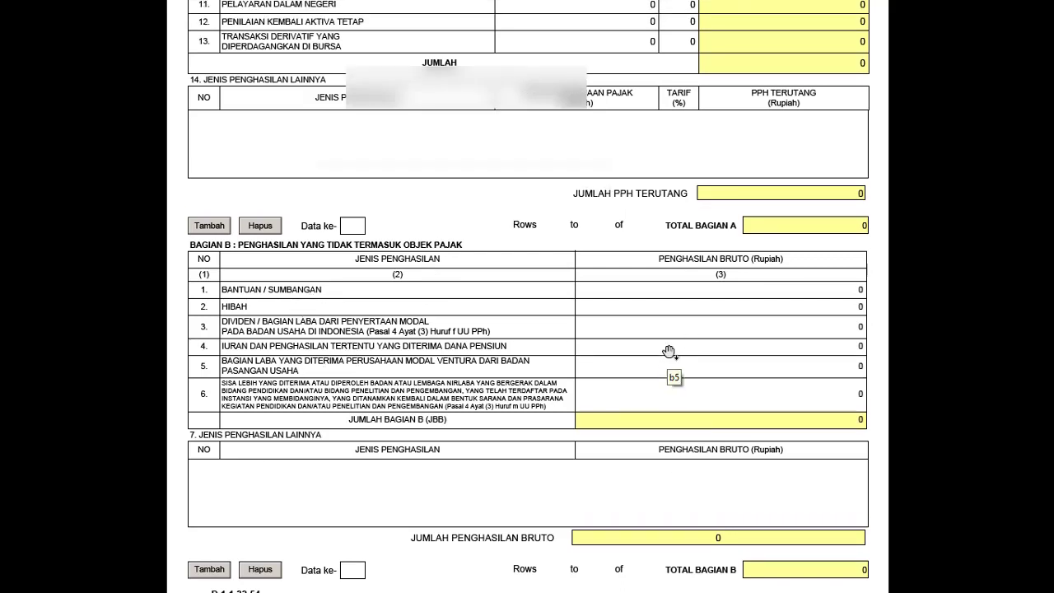
{"action": "scroll", "coordinate": [668, 353], "scroll_direction": "up", "scroll_amount": 5}
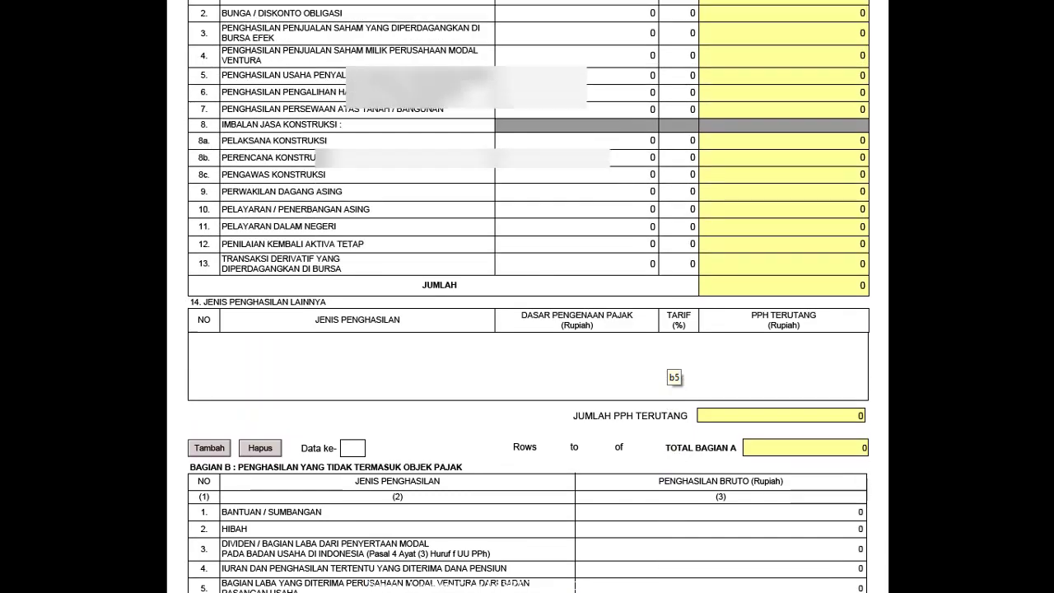
{"action": "scroll", "coordinate": [668, 352], "scroll_direction": "up", "scroll_amount": 6}
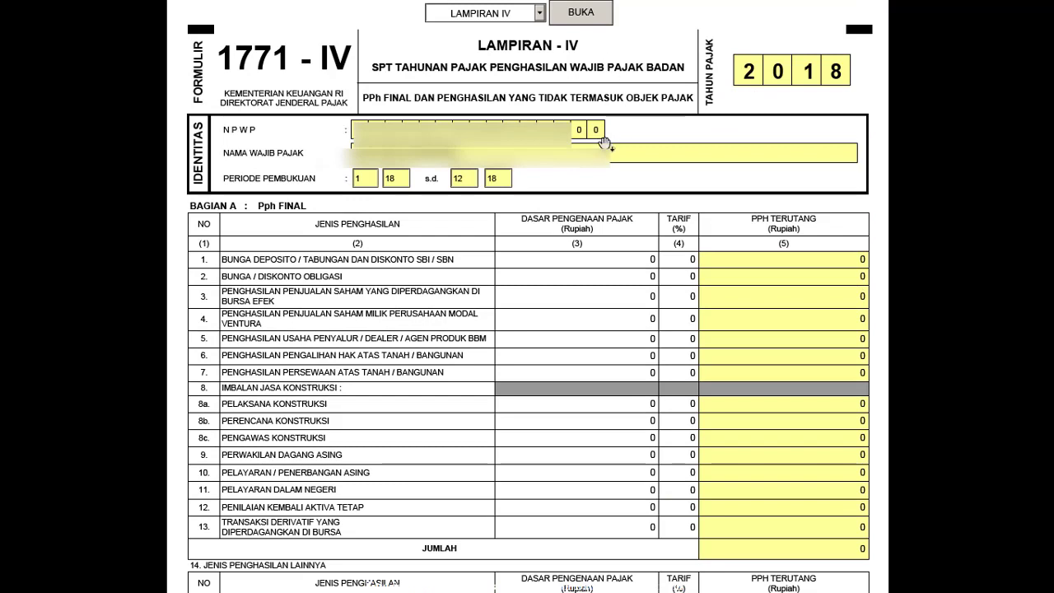
- Select LAMPIRAN III from the attachment list and open it
{"action": "left_click", "coordinate": [540, 14]}
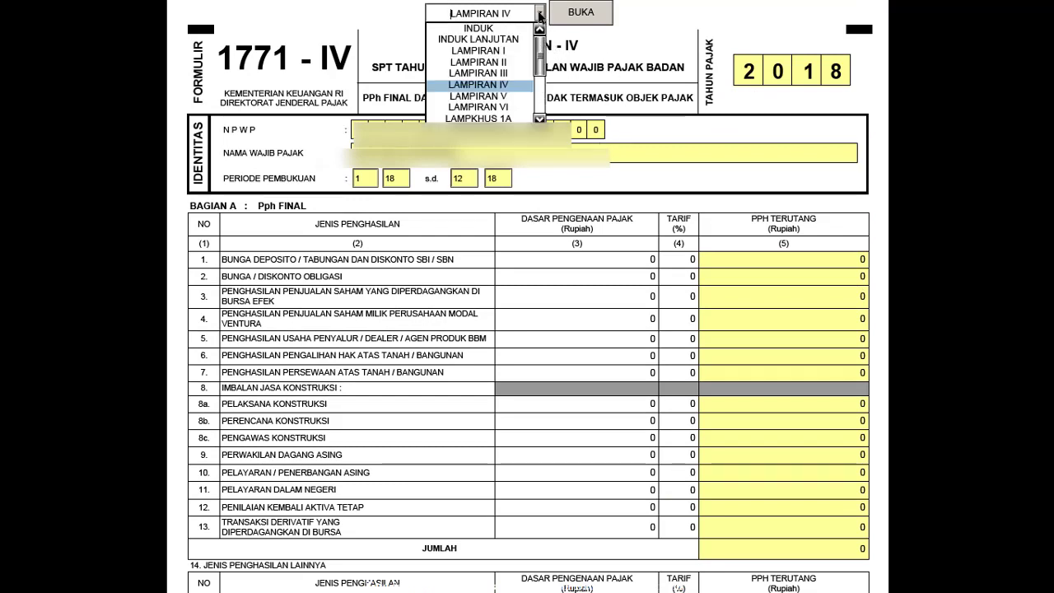
{"action": "left_click", "coordinate": [501, 73]}
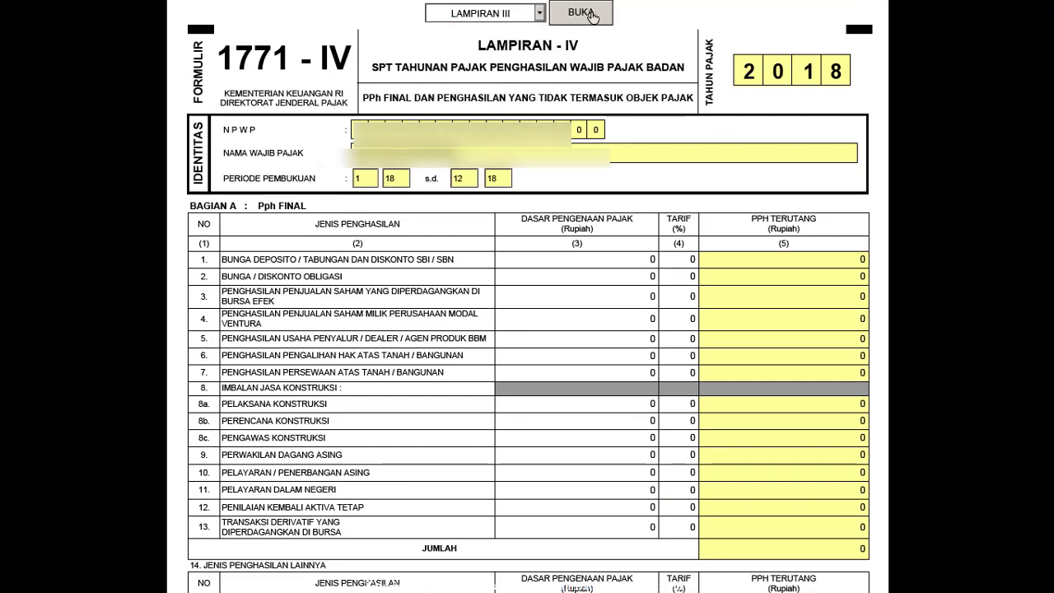
{"action": "left_click", "coordinate": [590, 12]}
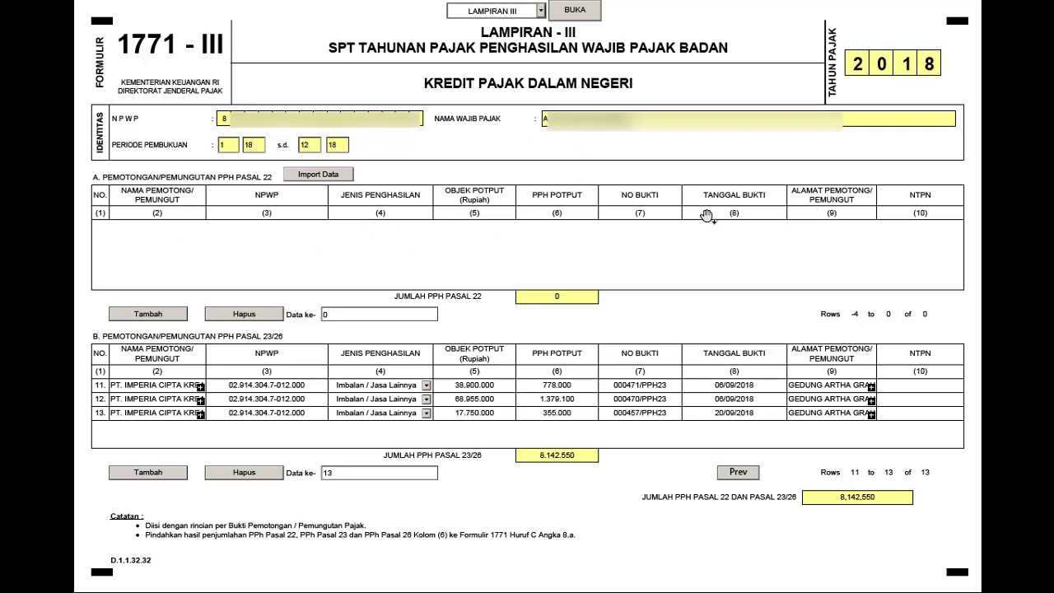
{"action": "left_click", "coordinate": [160, 317]}
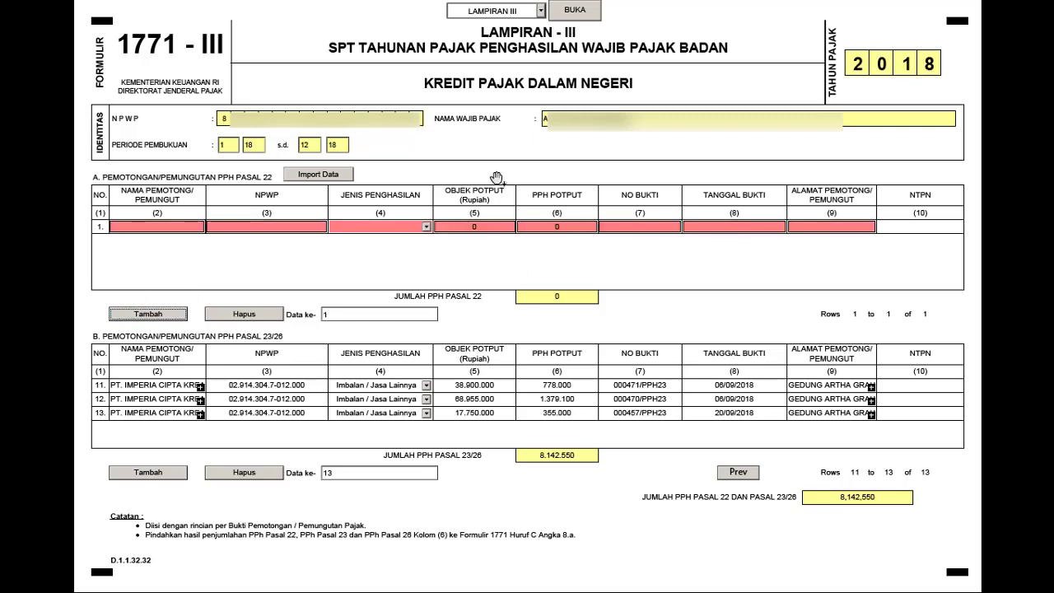
{"action": "left_click", "coordinate": [244, 314]}
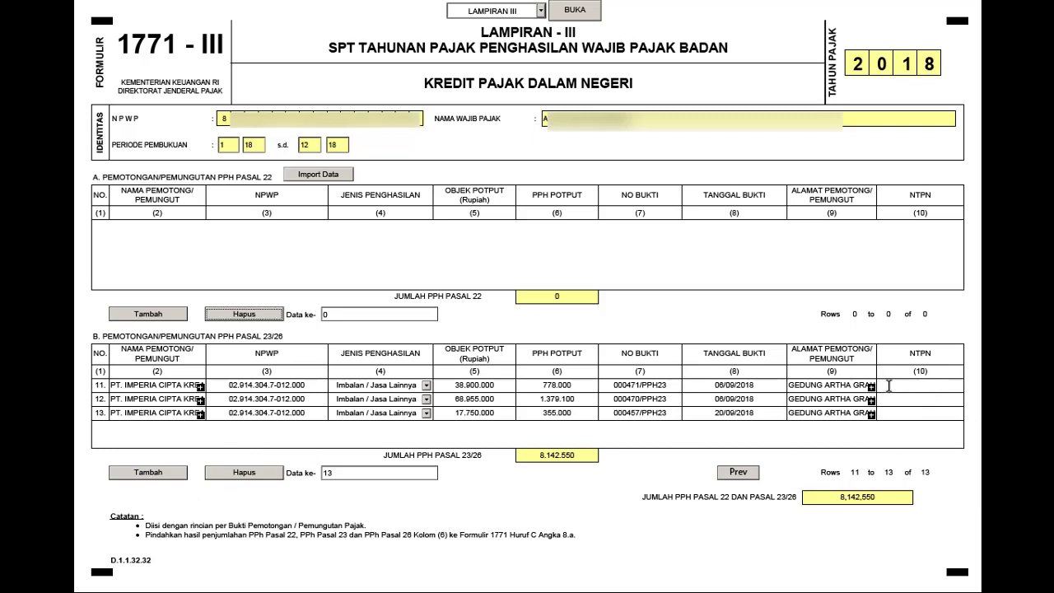
{"action": "left_click", "coordinate": [146, 475]}
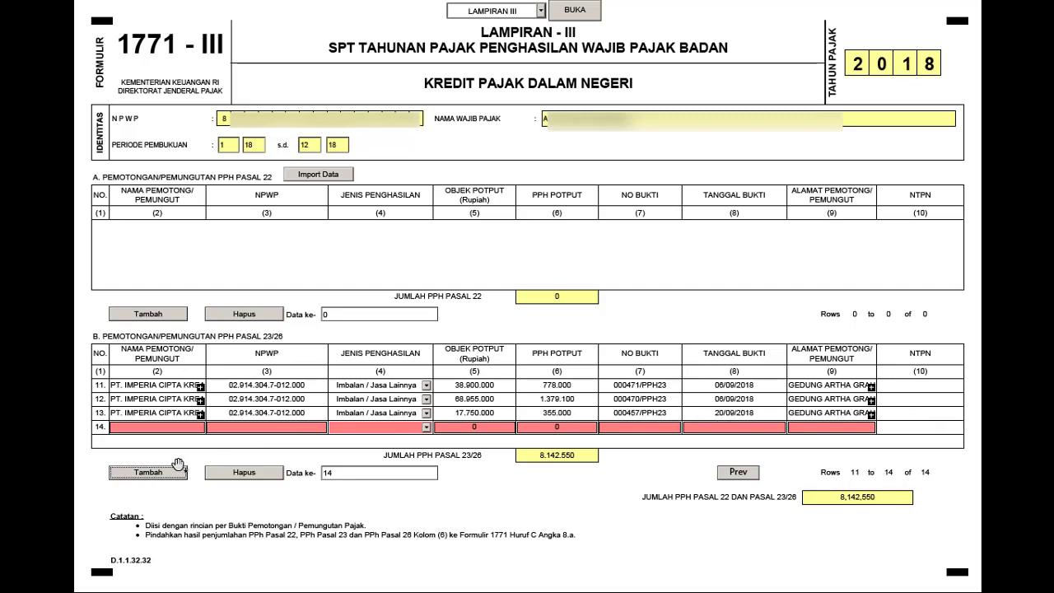
{"action": "left_click", "coordinate": [251, 475]}
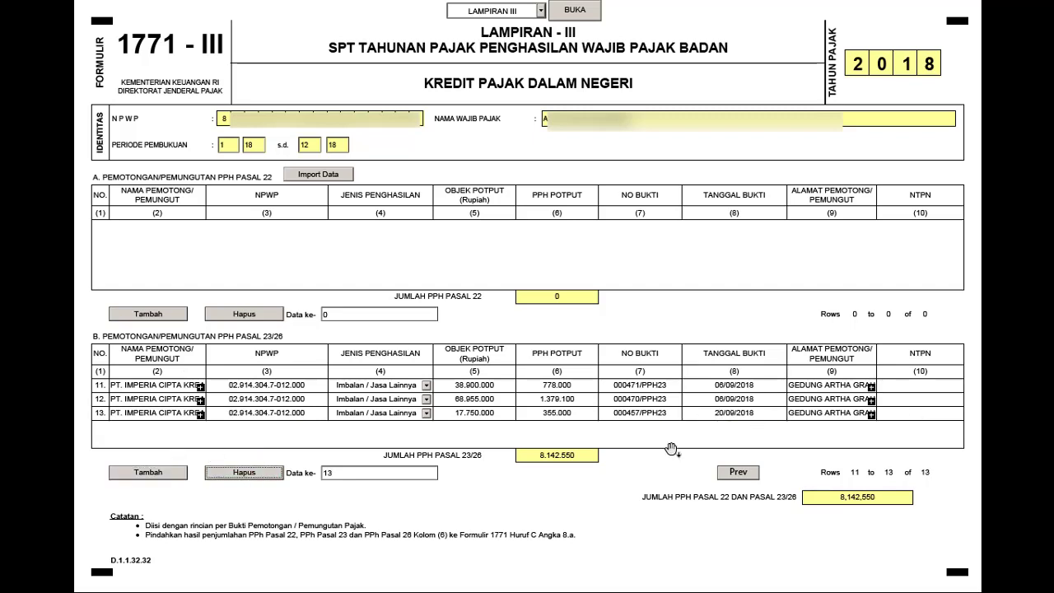
{"action": "key", "text": "alt+Tab"}
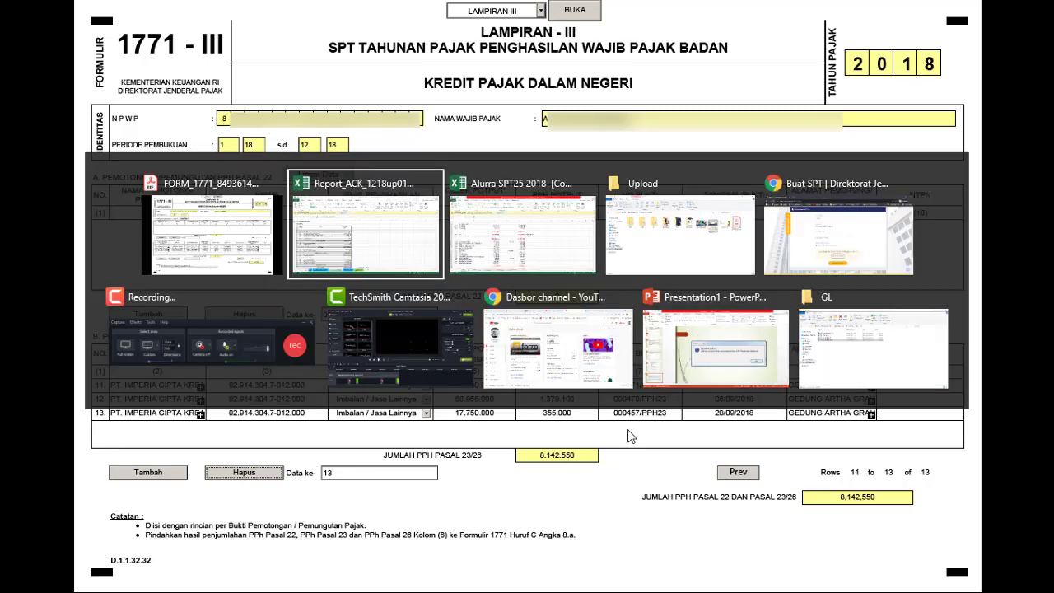
{"action": "left_click", "coordinate": [541, 238]}
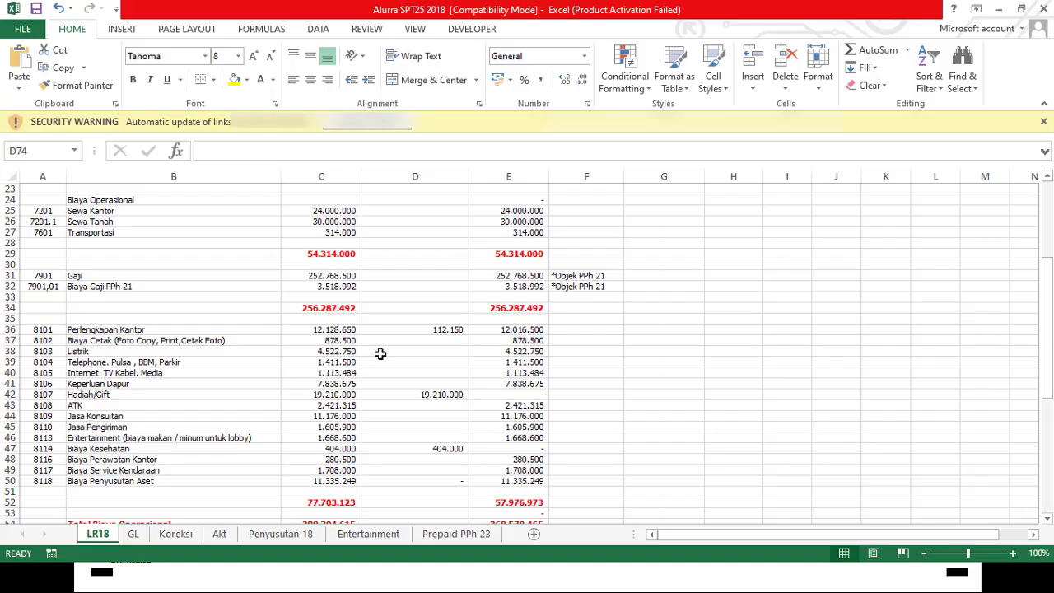
{"action": "scroll", "coordinate": [427, 292], "scroll_direction": "down", "scroll_amount": 17}
{"action": "scroll", "coordinate": [428, 296], "scroll_direction": "up", "scroll_amount": 4}
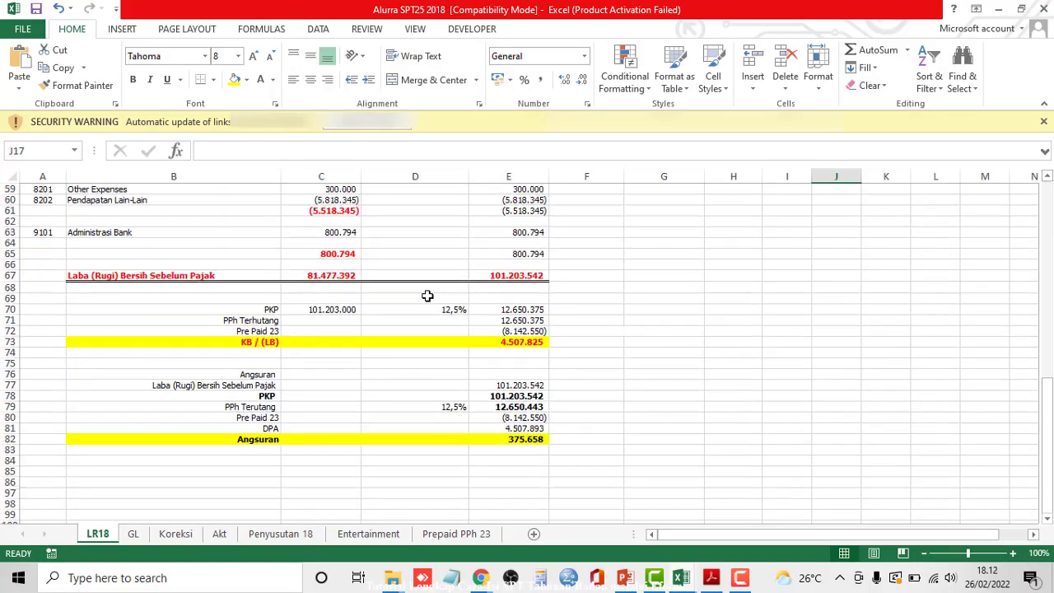
{"action": "left_click", "coordinate": [527, 330]}
{"action": "key", "text": "shift+space"}
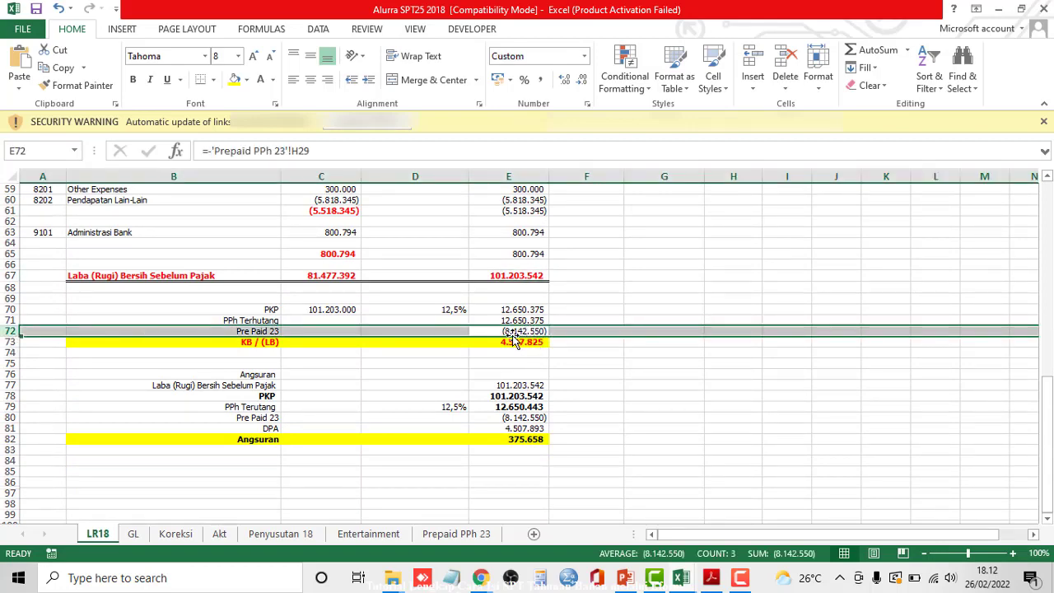
{"action": "key", "text": "alt+Tab"}
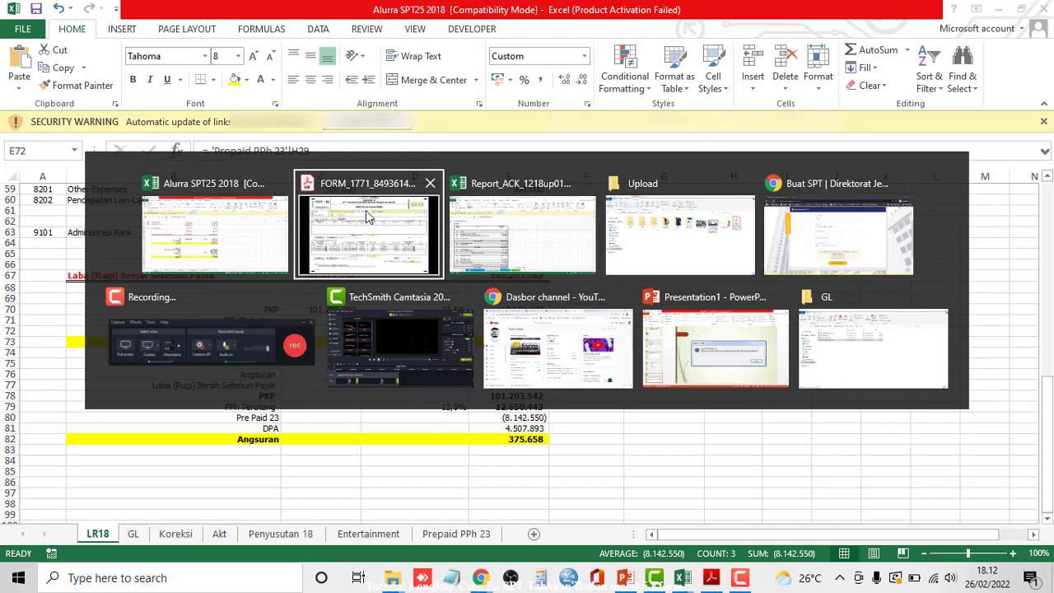
{"action": "left_click", "coordinate": [379, 221]}
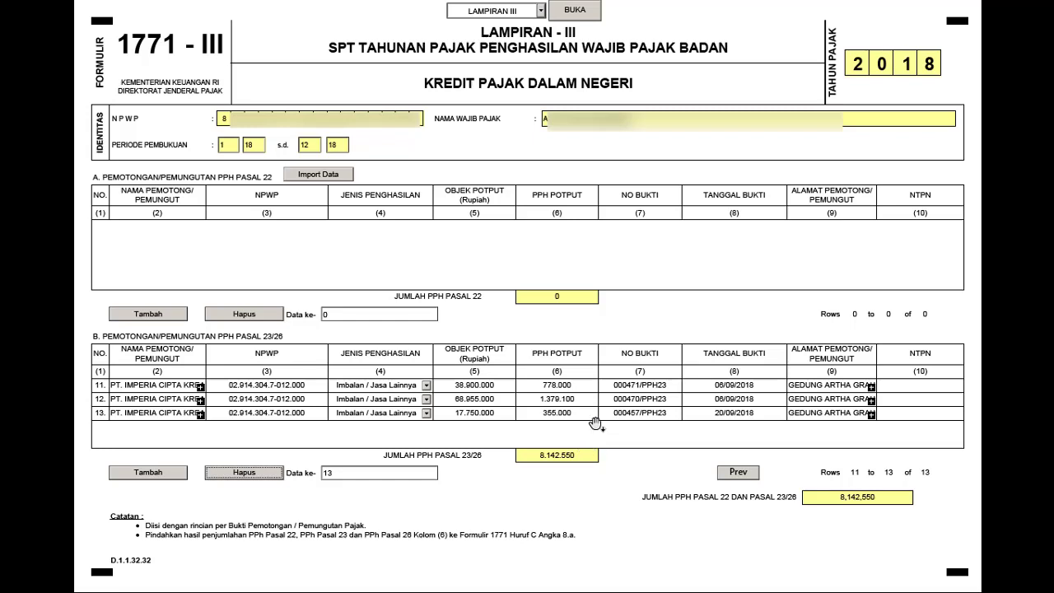
- Select LAMPIRAN II from the attachment list and open the cost breakdown form
{"action": "left_click", "coordinate": [541, 10]}
{"action": "left_click", "coordinate": [516, 53]}
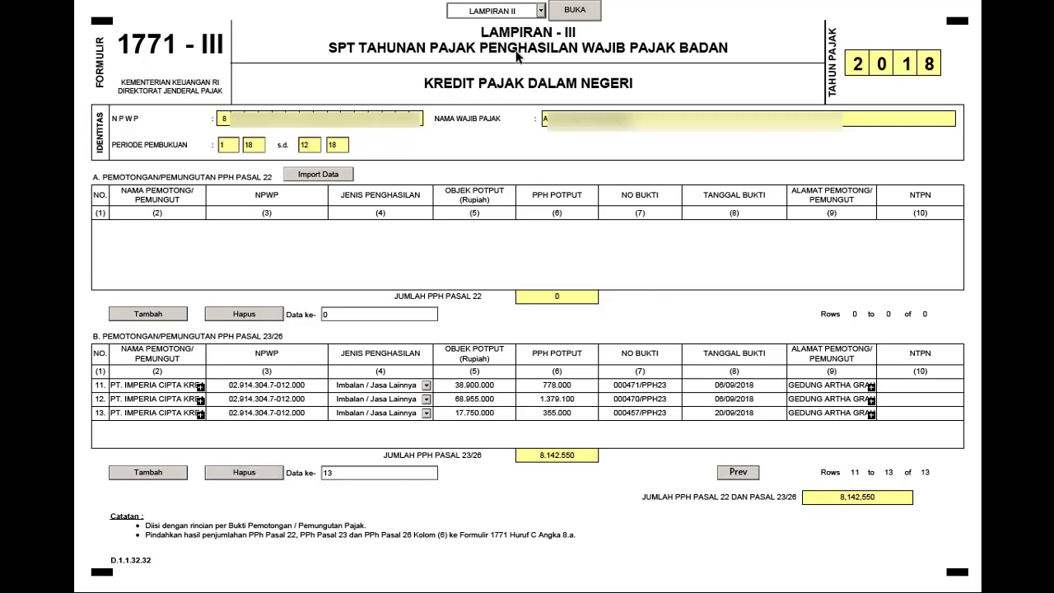
{"action": "left_click", "coordinate": [577, 12]}
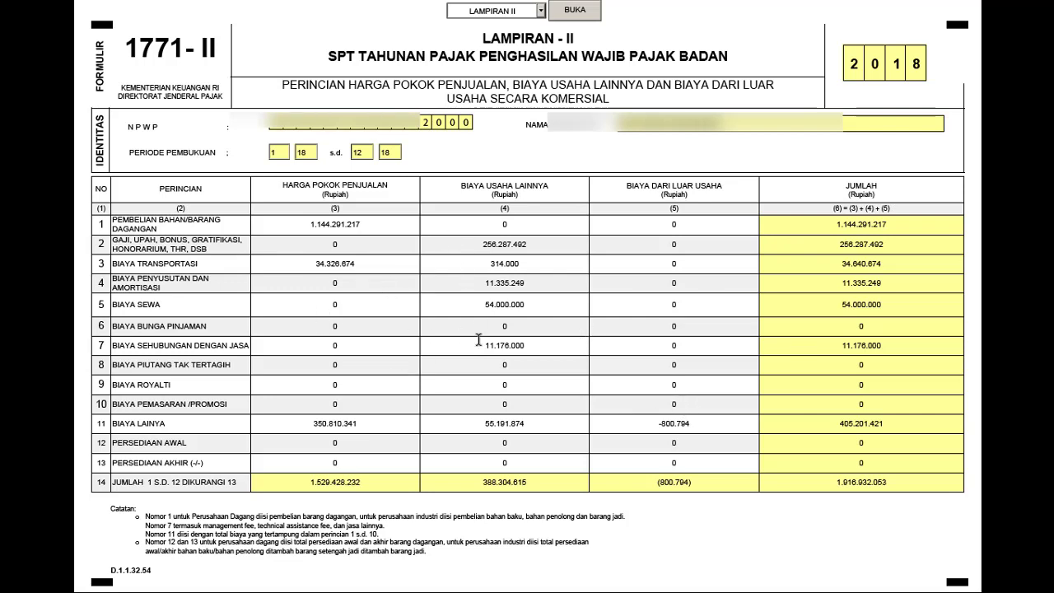
- Compare the Excel LR18 sheet's cost figures with the 1771-II form, switching between both windows
{"action": "key", "text": "alt+Tab"}
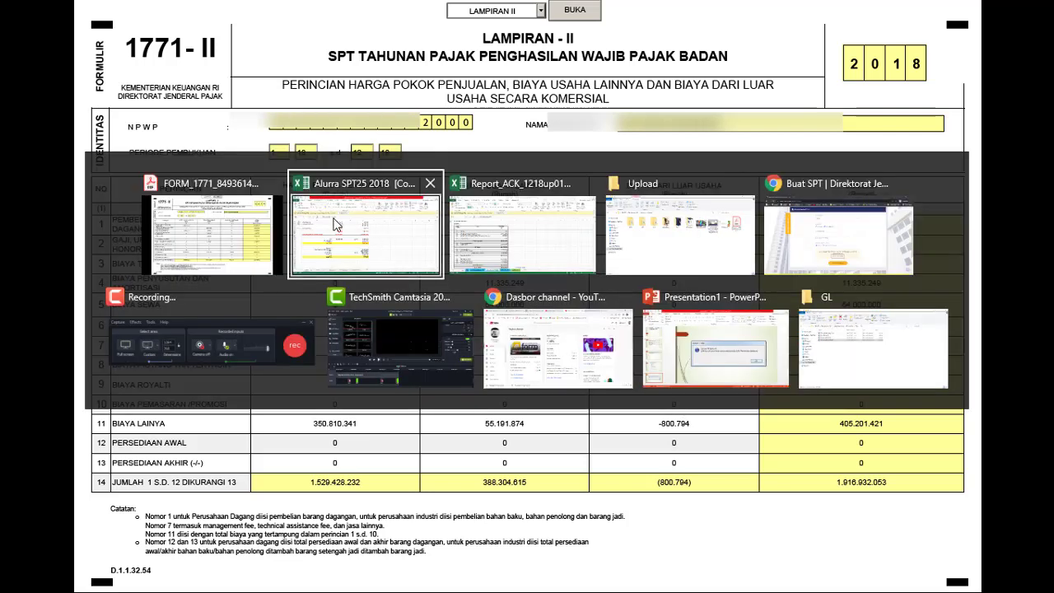
{"action": "scroll", "coordinate": [301, 329], "scroll_direction": "up", "scroll_amount": 19}
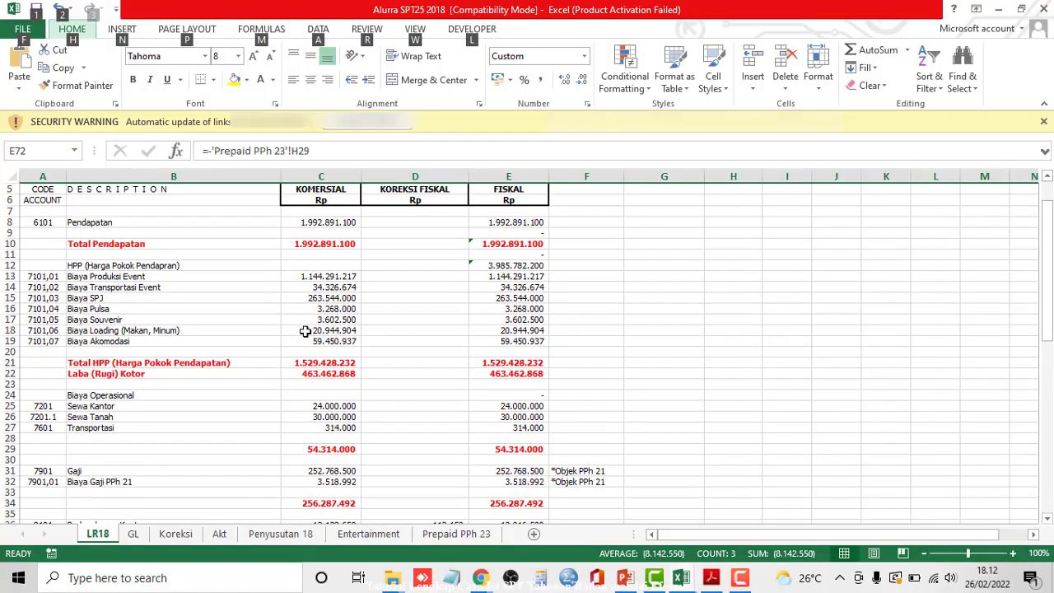
{"action": "scroll", "coordinate": [262, 285], "scroll_direction": "down", "scroll_amount": 1, "text": "ctrl"}
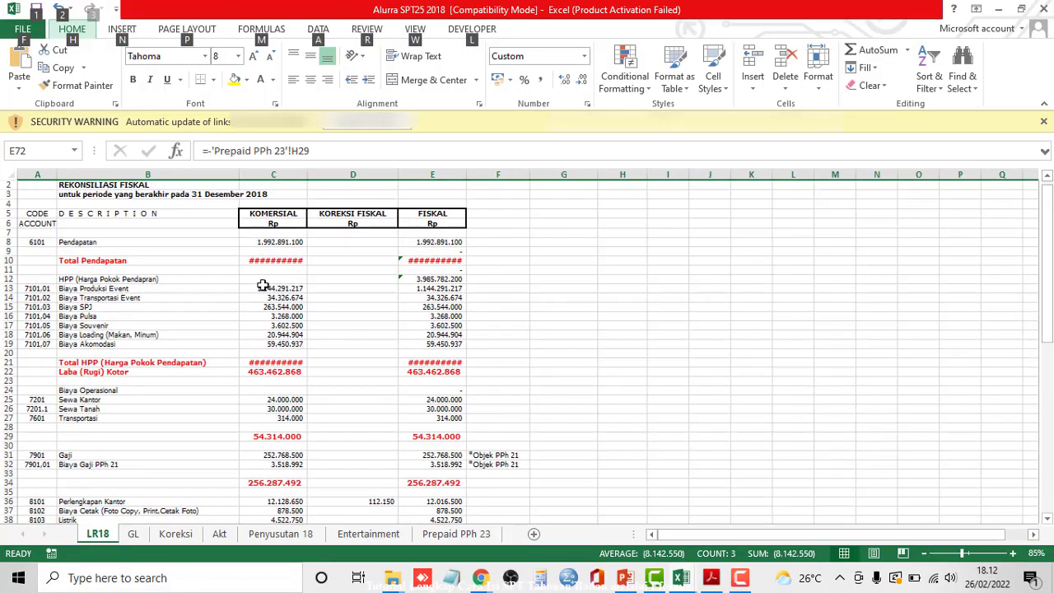
{"action": "scroll", "coordinate": [254, 304], "scroll_direction": "up", "scroll_amount": 1, "text": "ctrl"}
{"action": "scroll", "coordinate": [332, 331], "scroll_direction": "down", "scroll_amount": 5}
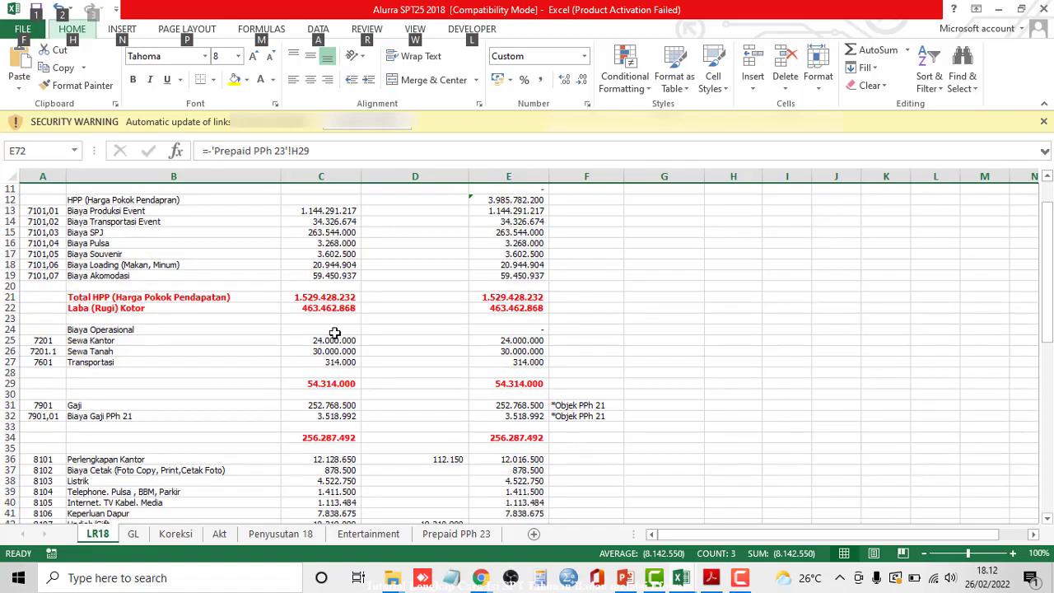
{"action": "key", "text": "alt+Tab"}
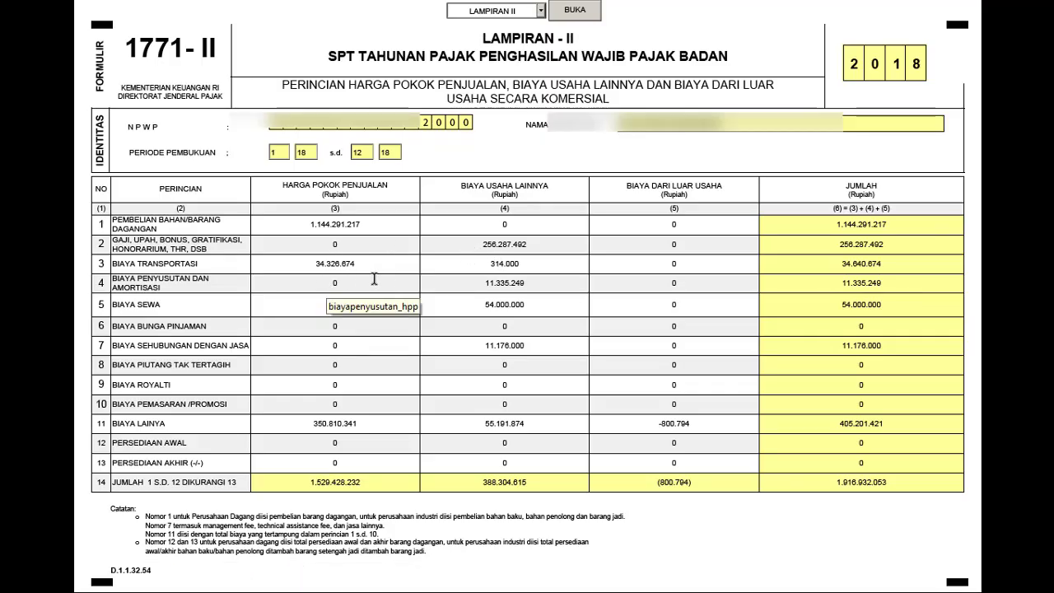
{"action": "key", "text": "alt+Tab"}
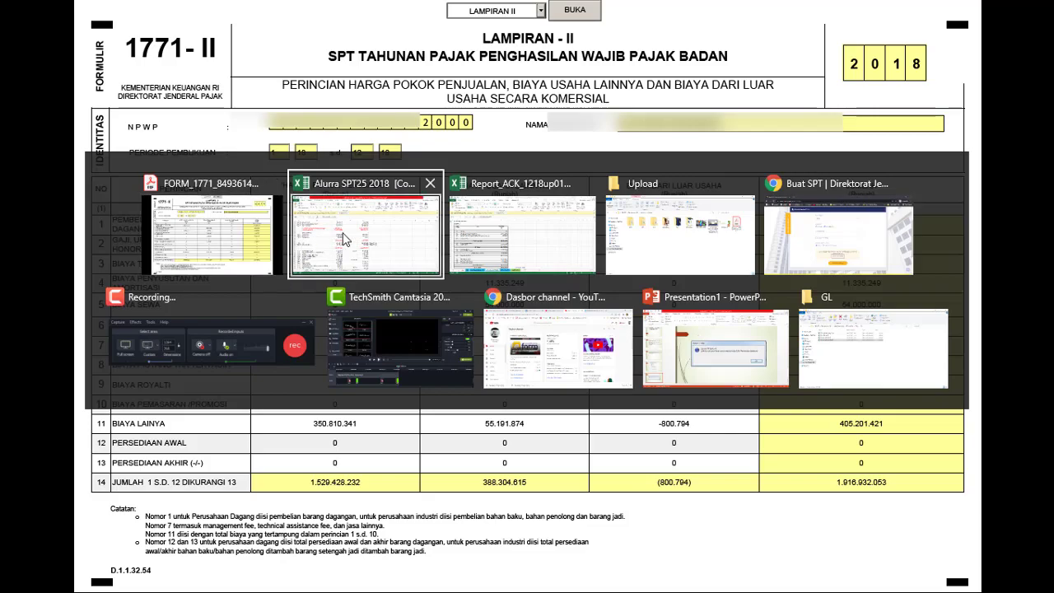
{"action": "key", "text": "alt+Tab"}
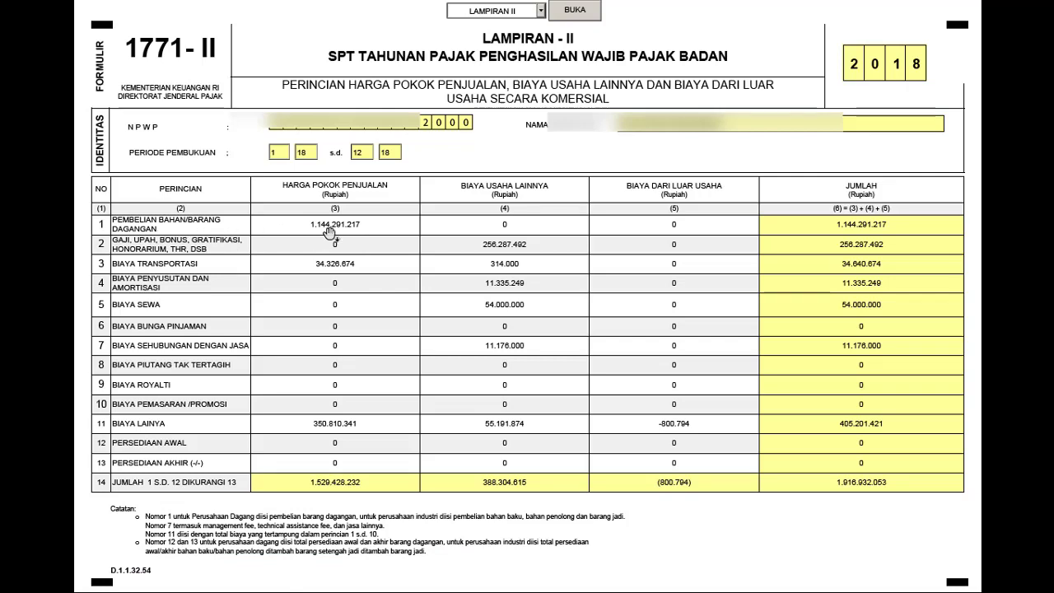
- Recheck Excel's Total HPP against the 1.529.428.232 cost-of-sales total, ending on the form
{"action": "key", "text": "alt+Tab"}
{"action": "scroll", "coordinate": [364, 277], "scroll_direction": "up", "scroll_amount": 5}
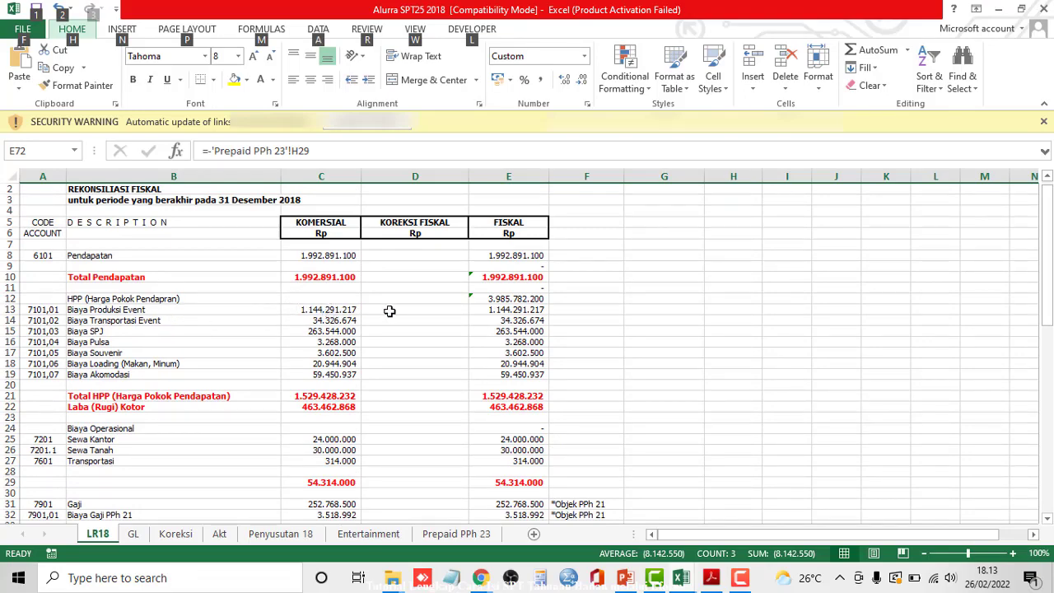
{"action": "key", "text": "alt+Tab"}
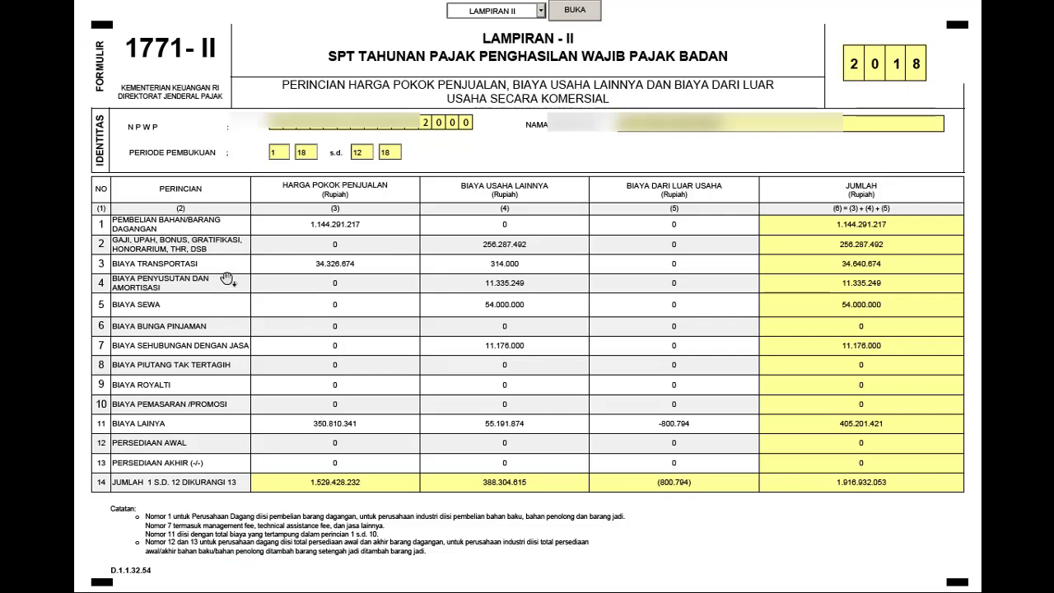
{"action": "key", "text": "alt+Tab"}
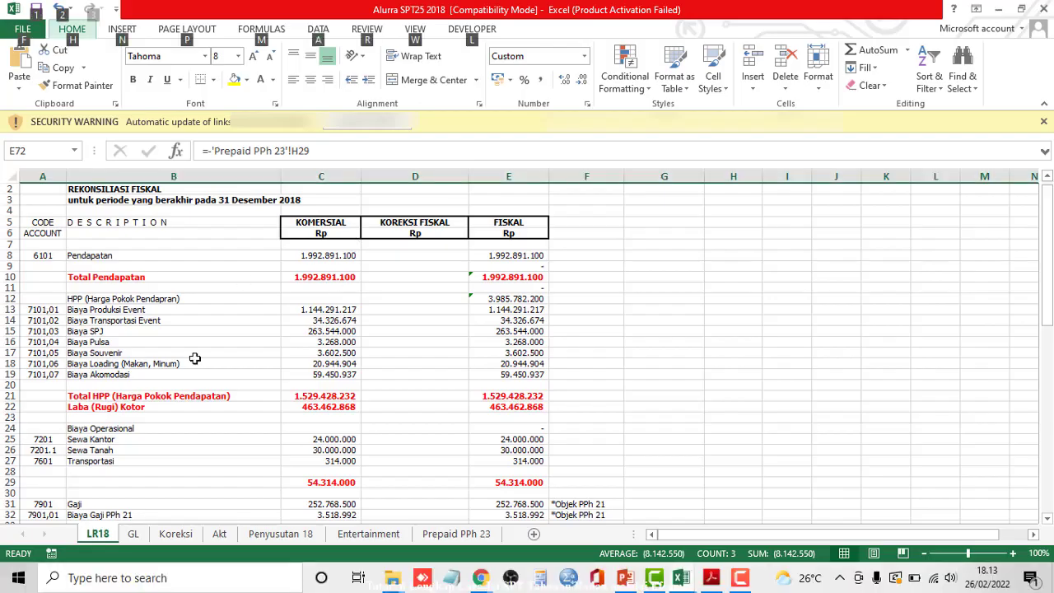
{"action": "scroll", "coordinate": [354, 337], "scroll_direction": "down", "scroll_amount": 5}
{"action": "key", "text": "alt+Tab"}
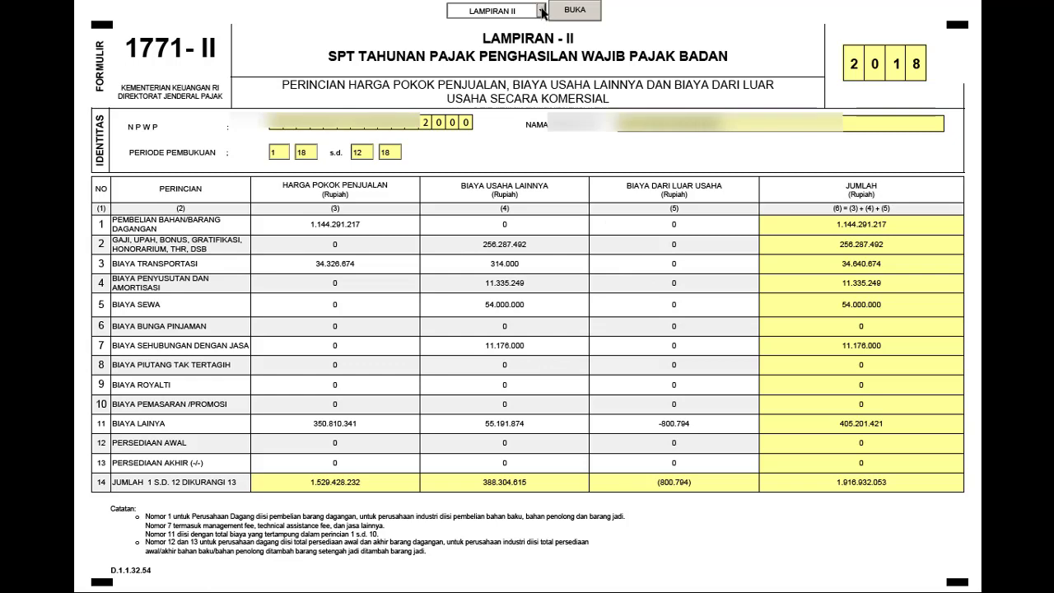
- Open Lampiran I and review its 81.477.392 commercial net income from 1.992.891.100 turnover
{"action": "left_click", "coordinate": [542, 12]}
{"action": "left_click", "coordinate": [511, 46]}
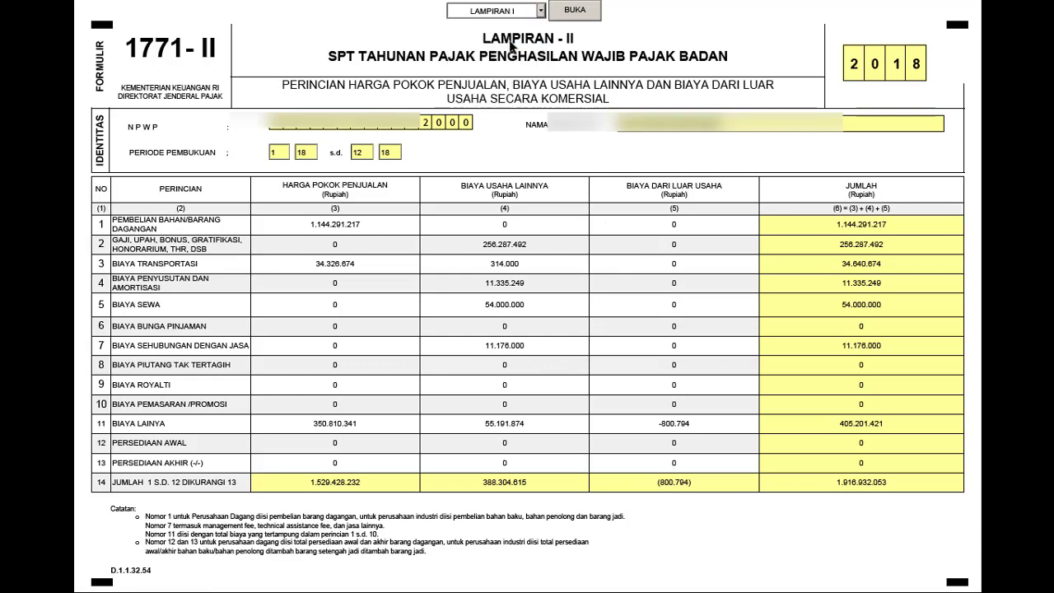
{"action": "left_click", "coordinate": [570, 14]}
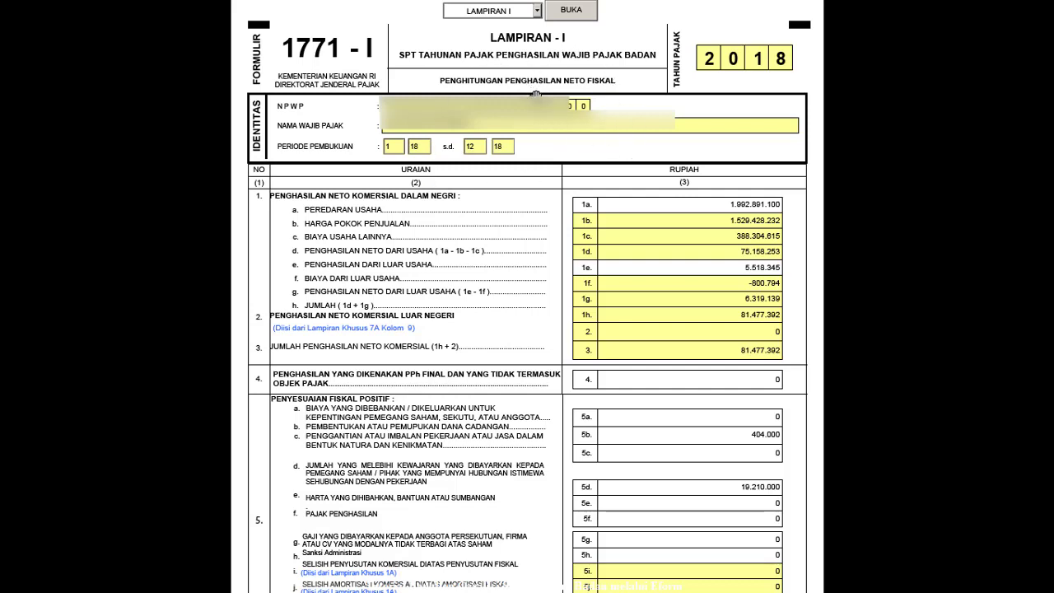
{"action": "scroll", "coordinate": [598, 216], "scroll_direction": "down", "scroll_amount": 1}
{"action": "scroll", "coordinate": [598, 216], "scroll_direction": "up", "scroll_amount": 1}
- Choose LAMPKHUS 7A from the attachment list
{"action": "left_click", "coordinate": [537, 11]}
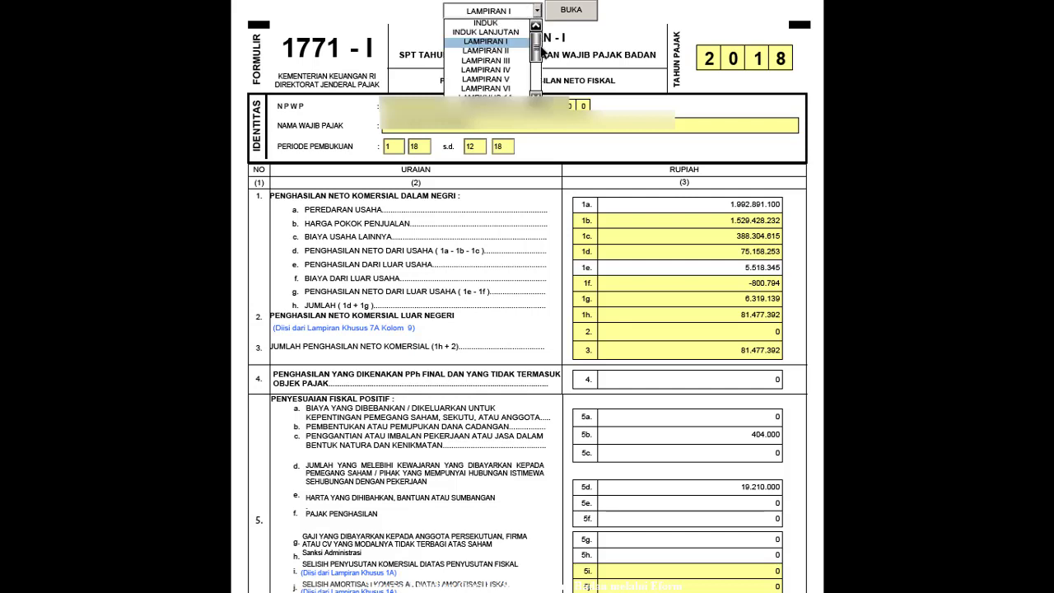
{"action": "left_click_drag", "start_coordinate": [536, 51], "coordinate": [535, 81]}
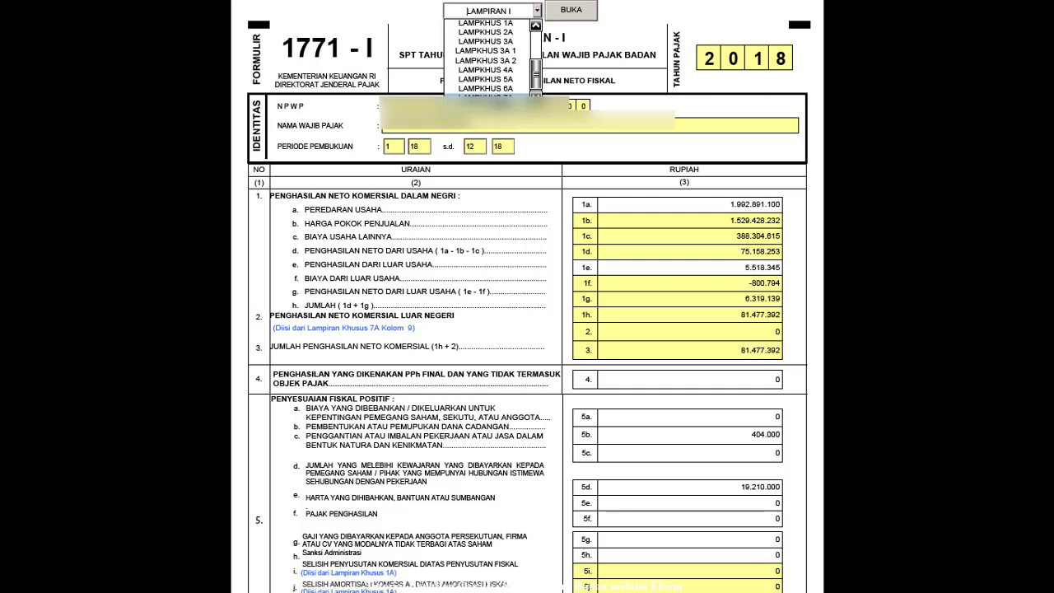
{"action": "left_click", "coordinate": [485, 97]}
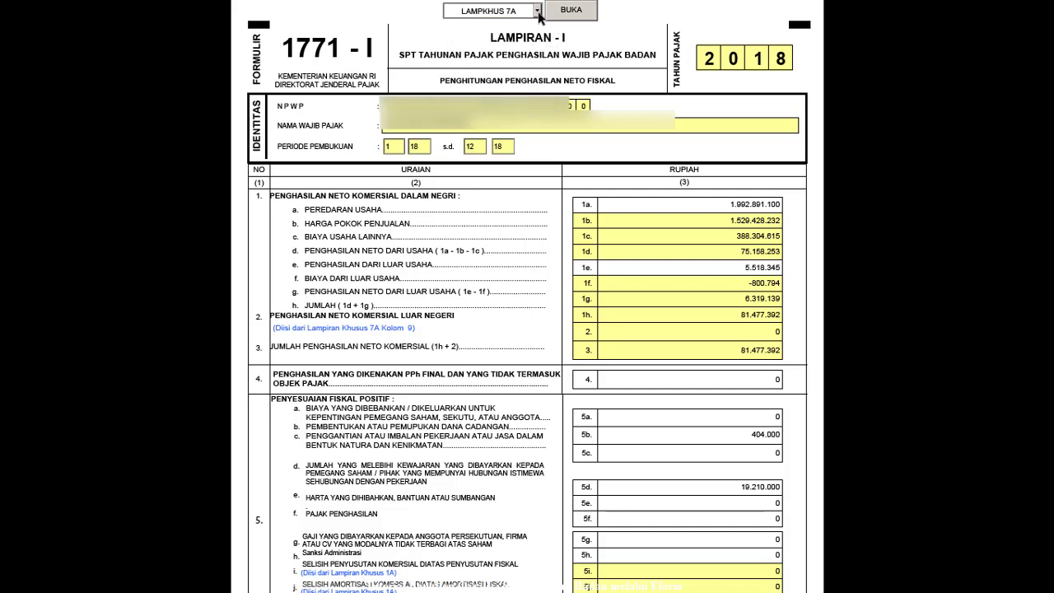
- Open the Lampiran Khusus 7A foreign tax credit form
{"action": "left_click", "coordinate": [536, 11]}
{"action": "mouse_move", "coordinate": [536, 82]}
{"action": "left_mouse_down"}
{"action": "mouse_move", "coordinate": [542, 56]}
{"action": "mouse_move", "coordinate": [537, 85]}
{"action": "left_mouse_up"}
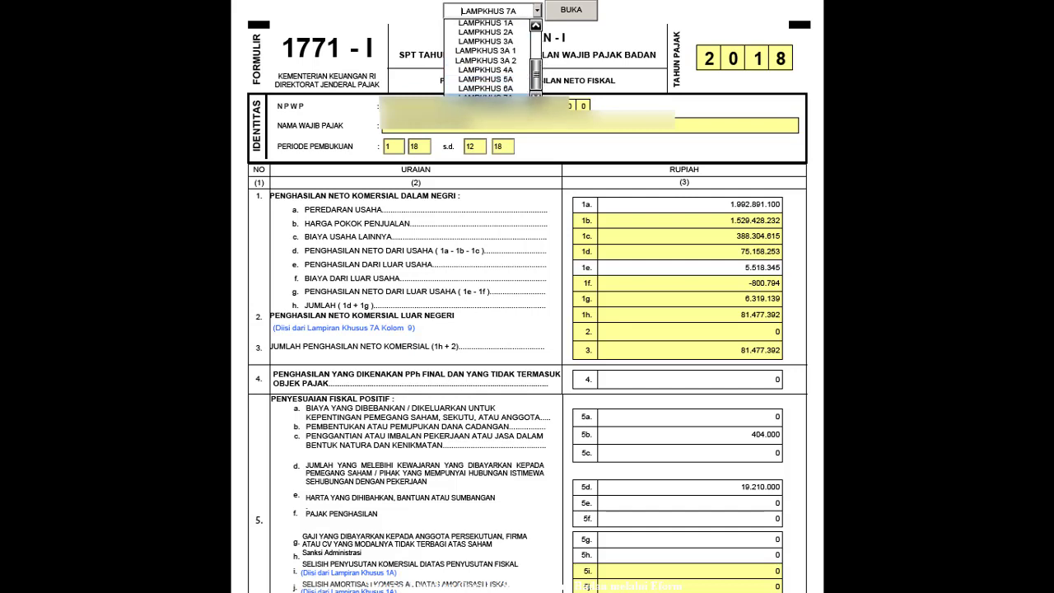
{"action": "mouse_move", "coordinate": [536, 87]}
{"action": "left_mouse_down"}
{"action": "mouse_move", "coordinate": [537, 63]}
{"action": "mouse_move", "coordinate": [537, 86]}
{"action": "left_mouse_up"}
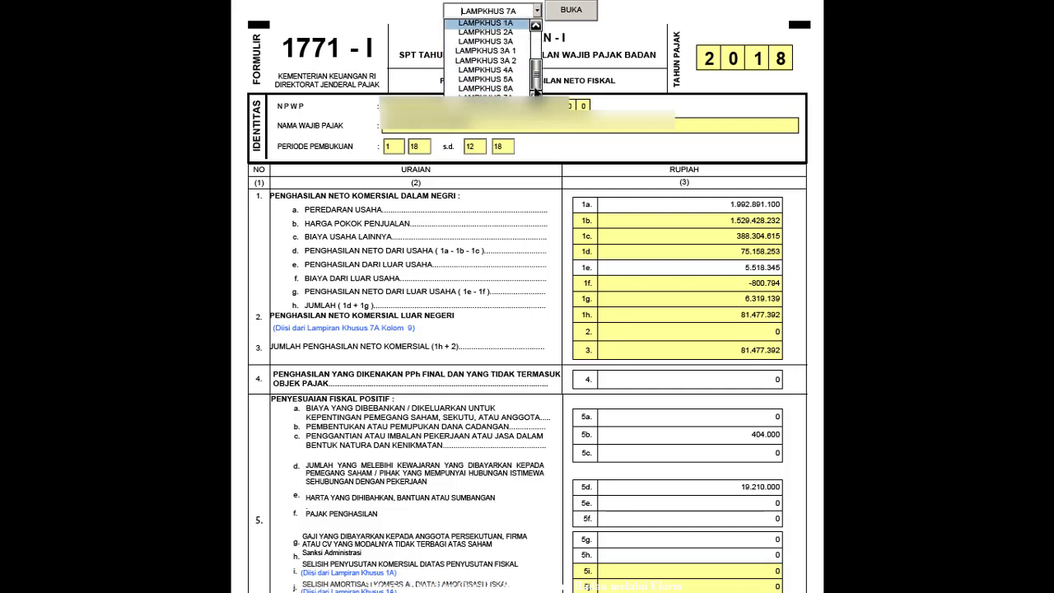
{"action": "left_click", "coordinate": [492, 97]}
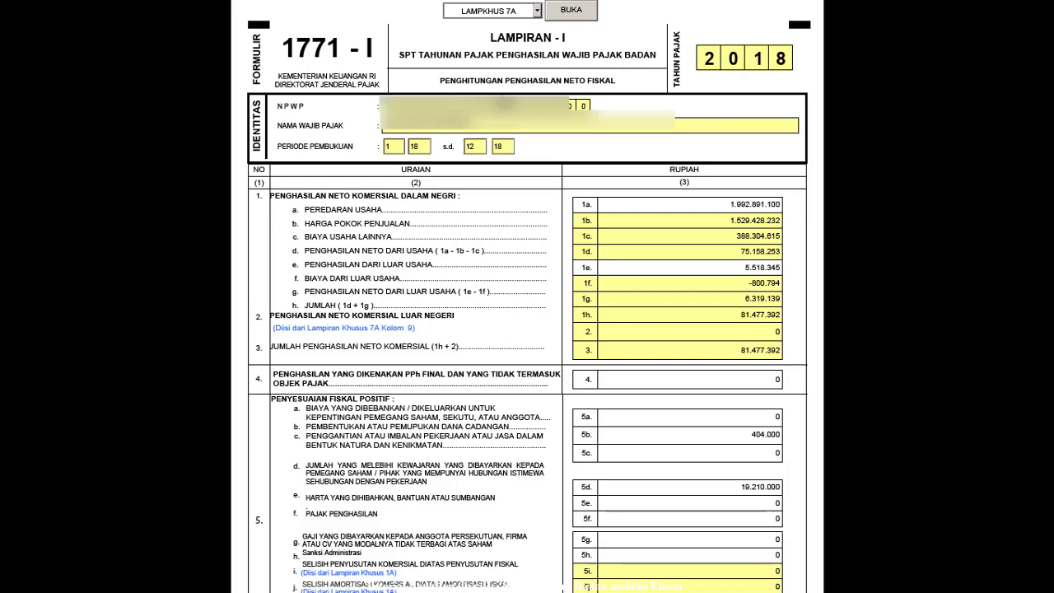
{"action": "left_click", "coordinate": [572, 11]}
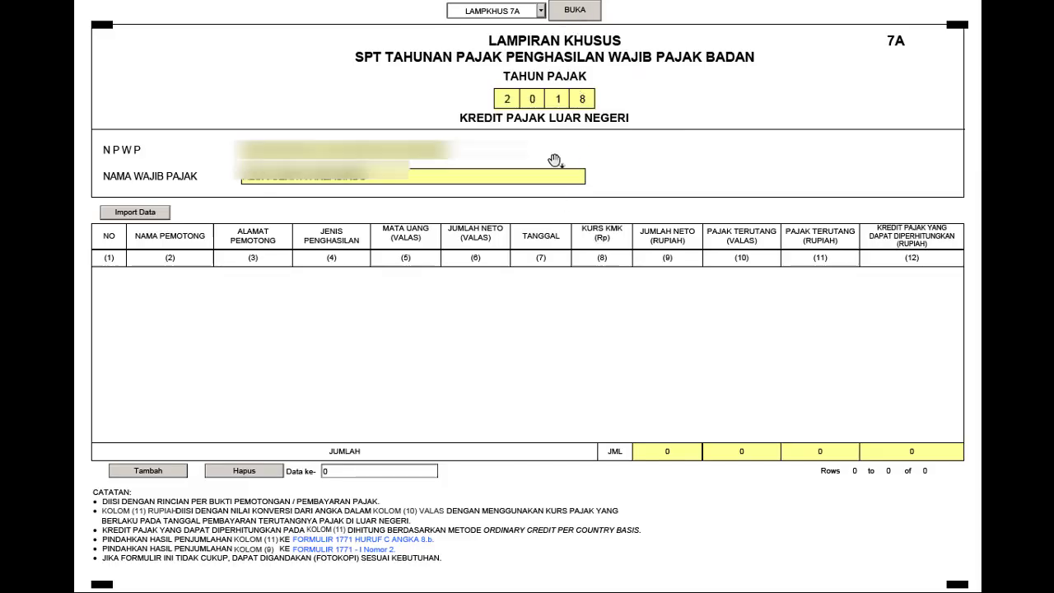
- Add a test row, check the income types and Import Data without importing, then delete the row
{"action": "left_click", "coordinate": [141, 474]}
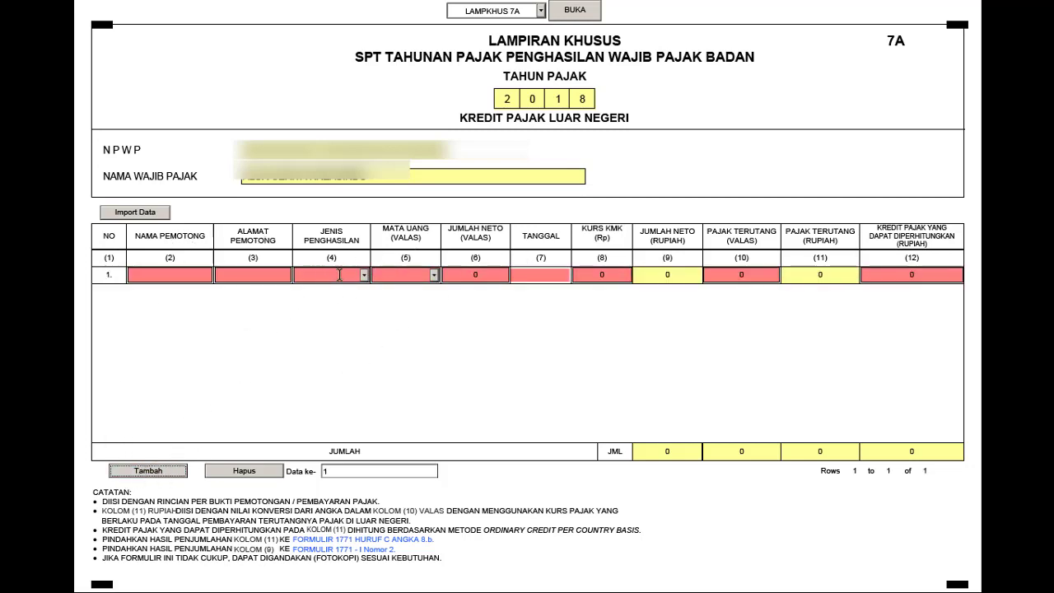
{"action": "left_click", "coordinate": [363, 275]}
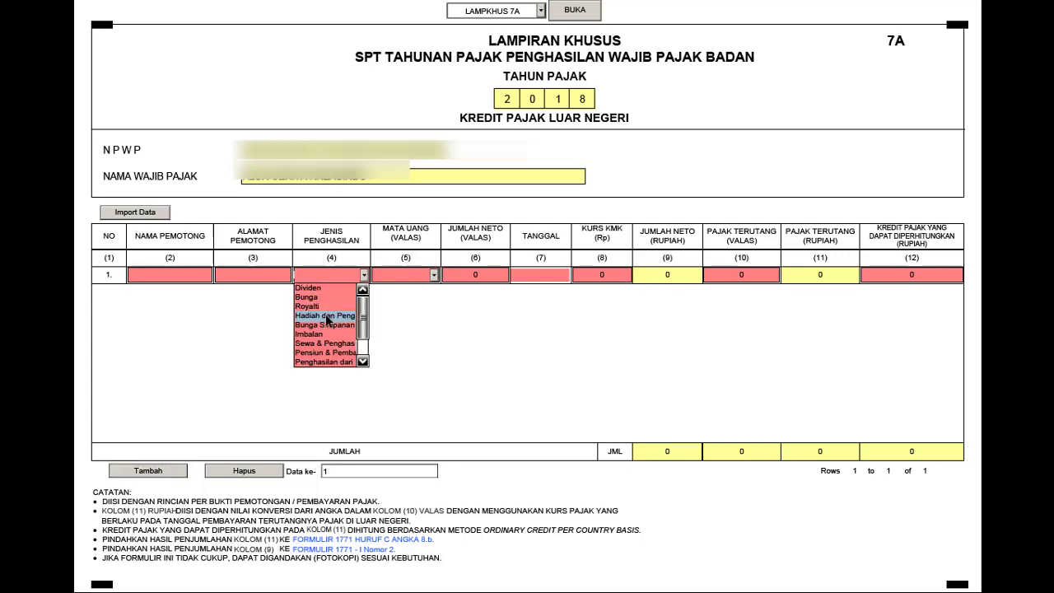
{"action": "left_click", "coordinate": [194, 308]}
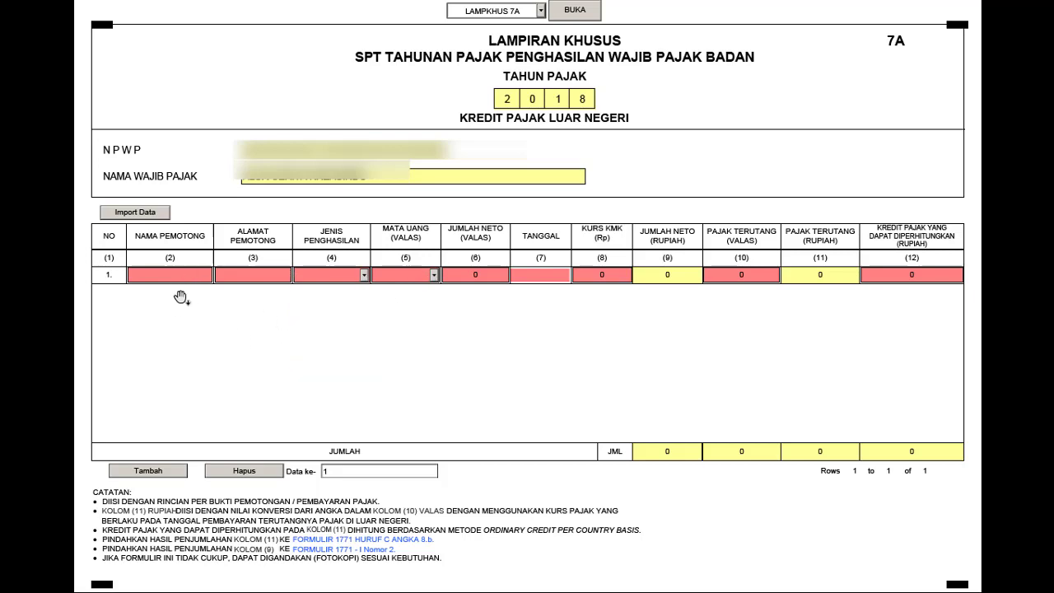
{"action": "left_click", "coordinate": [150, 213]}
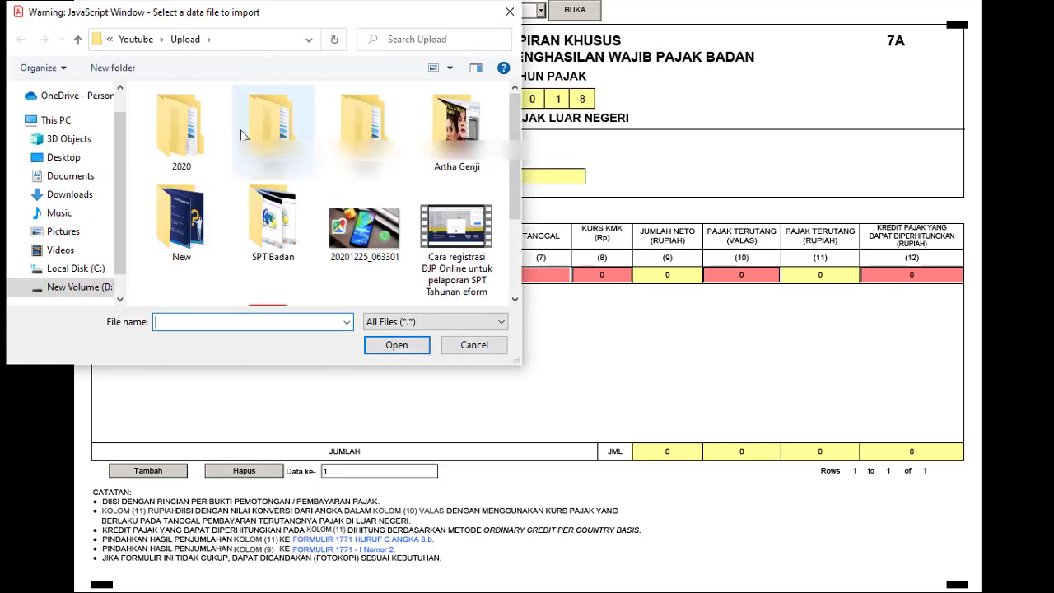
{"action": "left_click", "coordinate": [471, 346]}
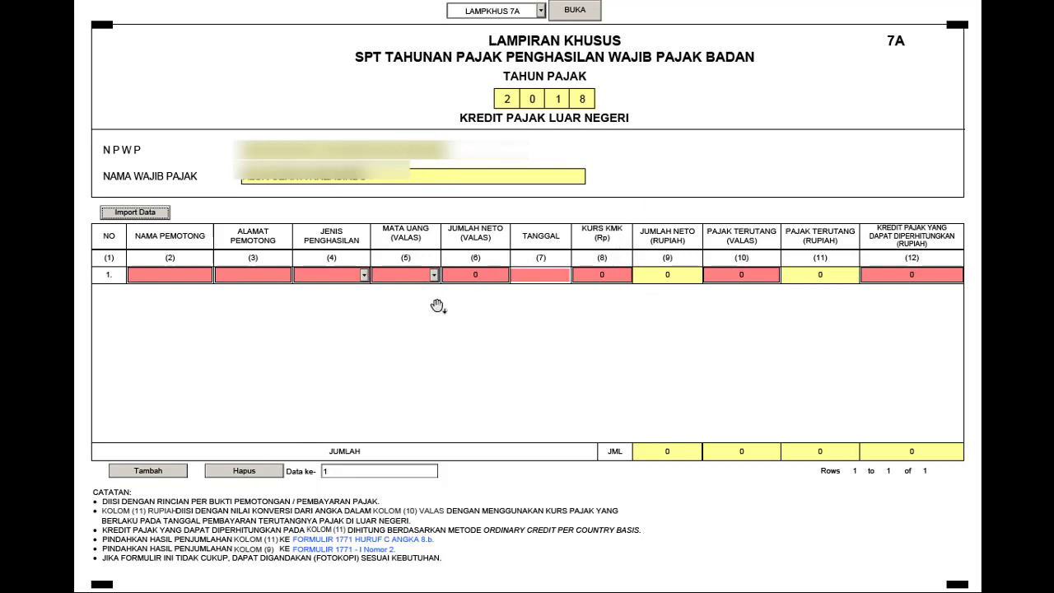
{"action": "left_click", "coordinate": [247, 474]}
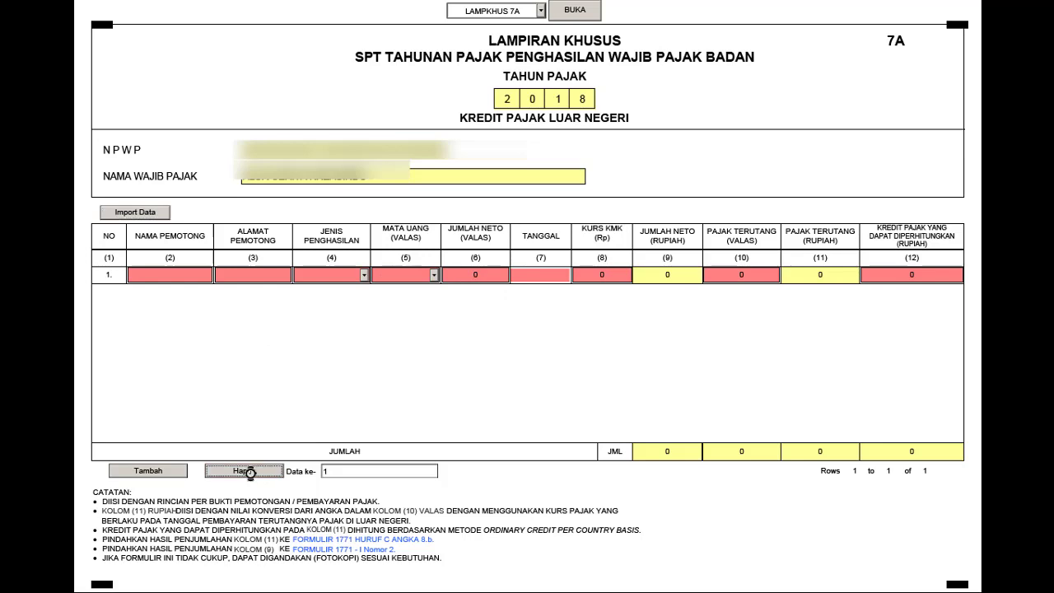
- Select LAMPKHUS 6A from the attachment list and open it
{"action": "left_click", "coordinate": [541, 11]}
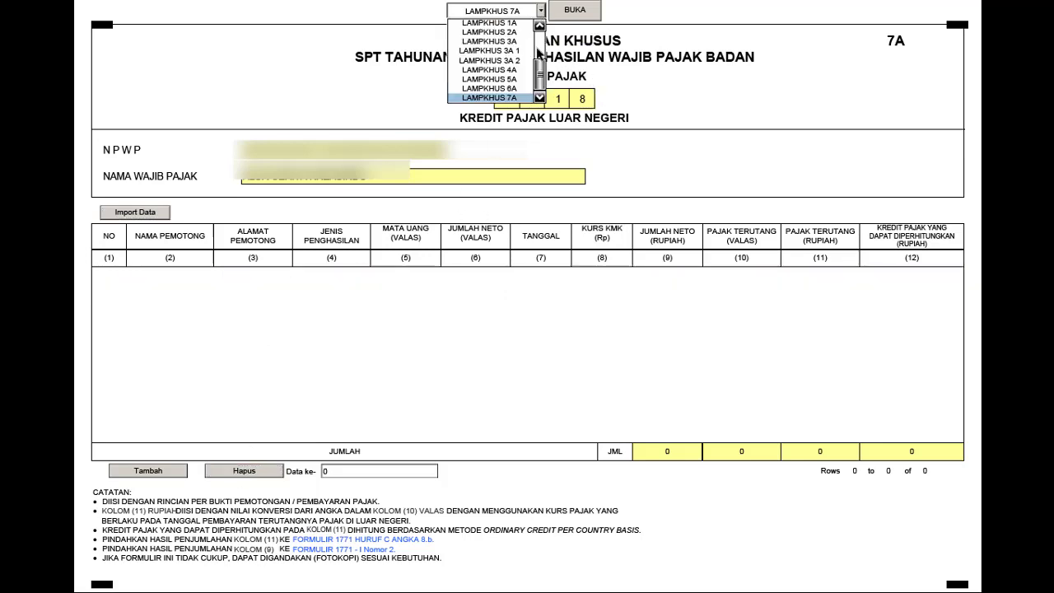
{"action": "left_click", "coordinate": [519, 88]}
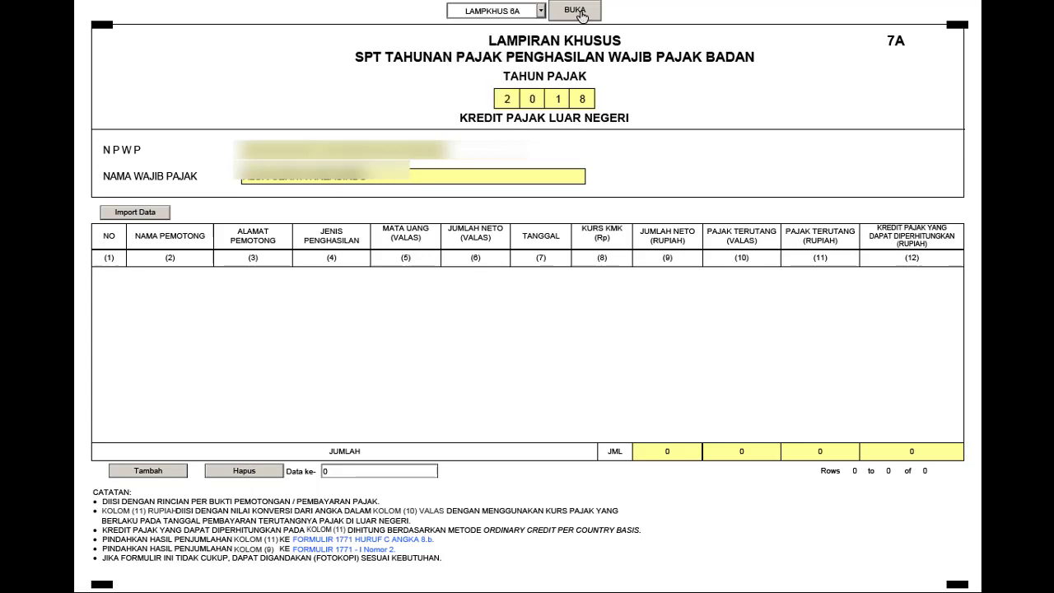
{"action": "left_click", "coordinate": [577, 11]}
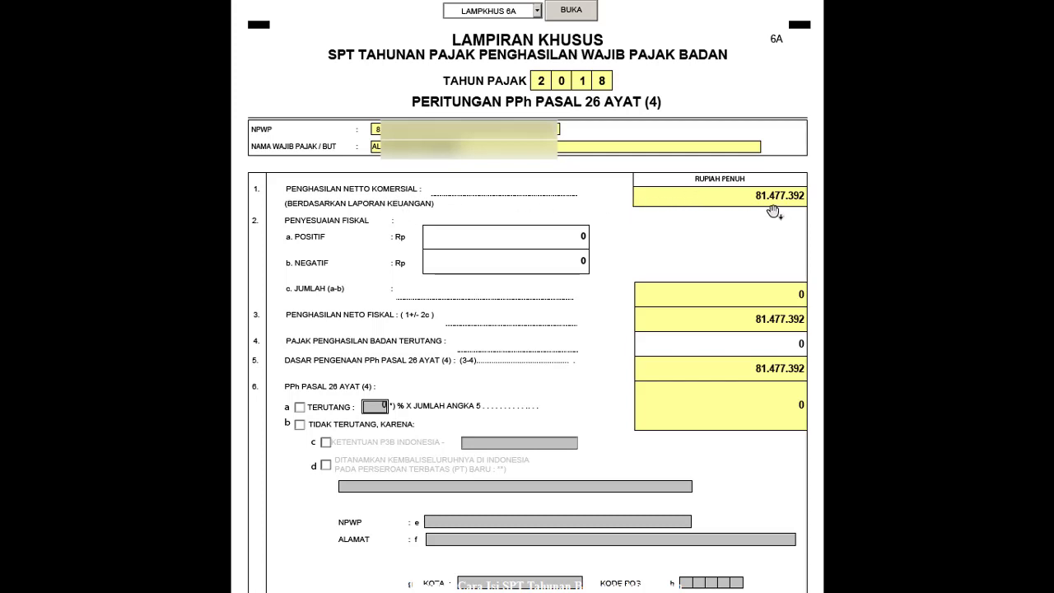
- Check the pre-tax profit in Excel cell C67 against 6A's 81.477.392, then return to the form
{"action": "key", "text": "alt+Tab"}
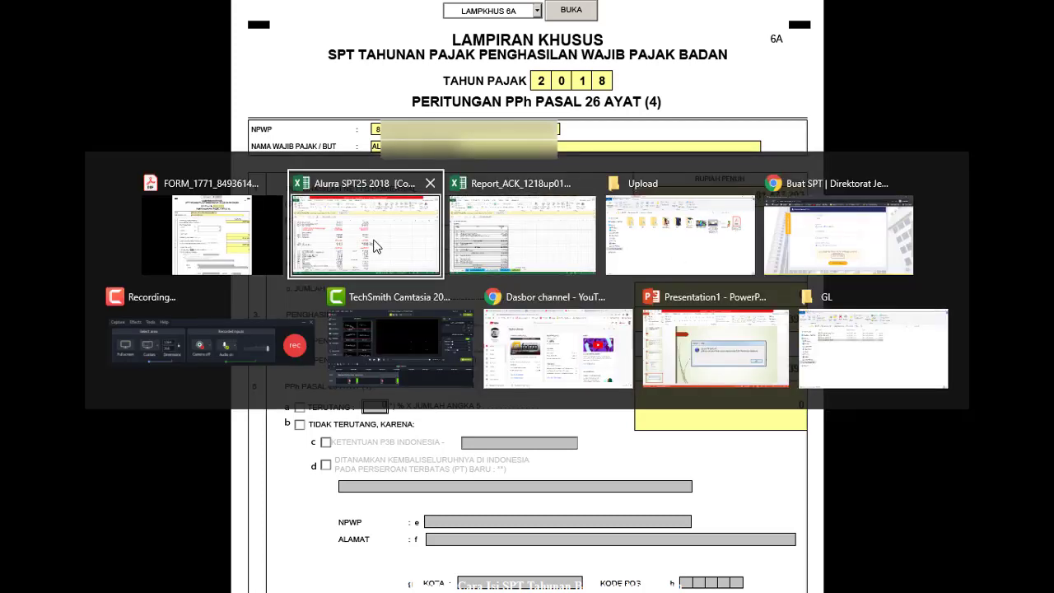
{"action": "scroll", "coordinate": [192, 239], "scroll_direction": "down", "scroll_amount": 9}
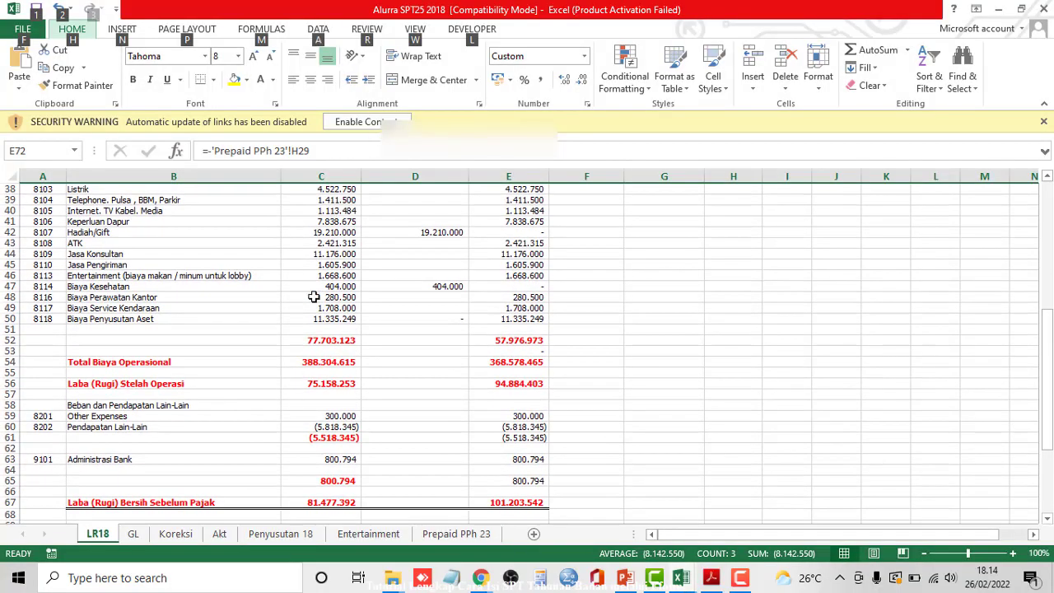
{"action": "key", "text": "alt"}
{"action": "scroll", "coordinate": [333, 402], "scroll_direction": "down", "scroll_amount": 2}
{"action": "left_click", "coordinate": [333, 373]}
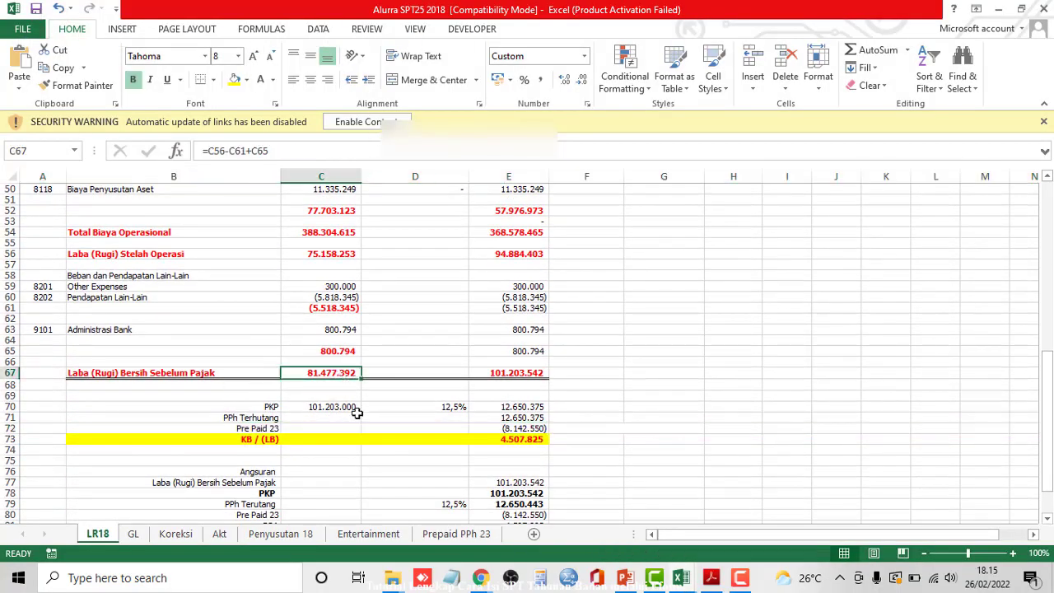
{"action": "key", "text": "alt+Tab"}
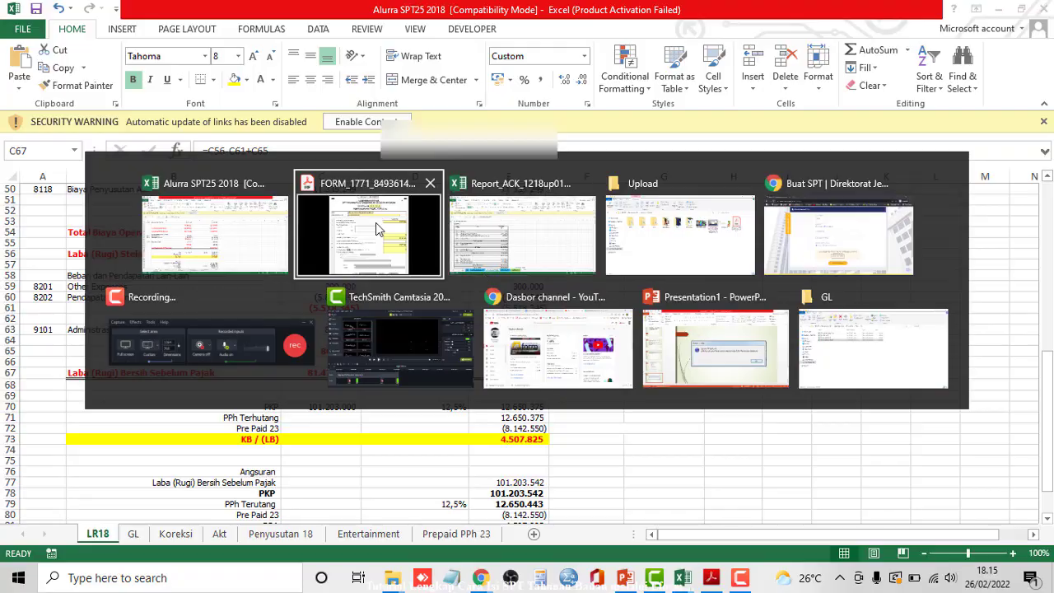
- Review form 6A's PPh Pasal 26 ayat (4) base of 81.477.392 with tax 0, then open the attachment list
{"action": "scroll", "coordinate": [731, 302], "scroll_direction": "down", "scroll_amount": 3}
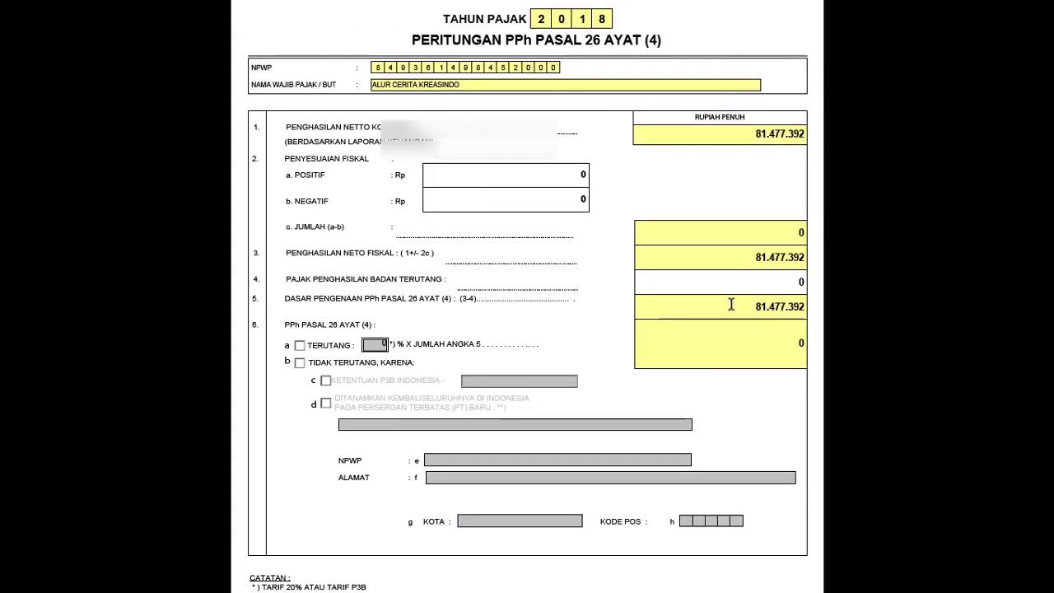
{"action": "scroll", "coordinate": [732, 320], "scroll_direction": "down", "scroll_amount": 5}
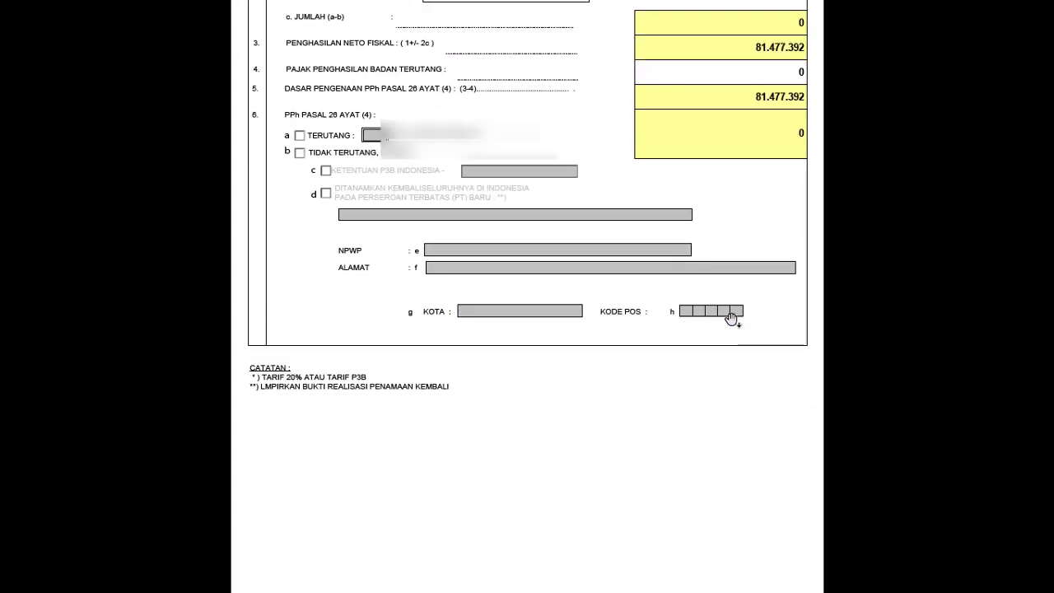
{"action": "scroll", "coordinate": [733, 321], "scroll_direction": "up", "scroll_amount": 4}
{"action": "scroll", "coordinate": [732, 322], "scroll_direction": "up", "scroll_amount": 4}
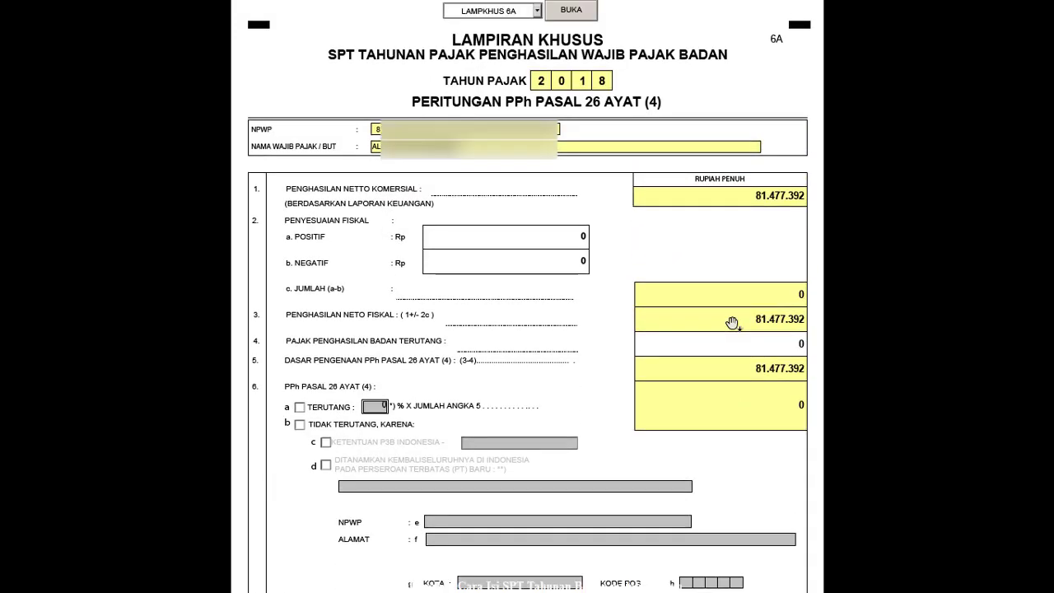
{"action": "left_click", "coordinate": [537, 11]}
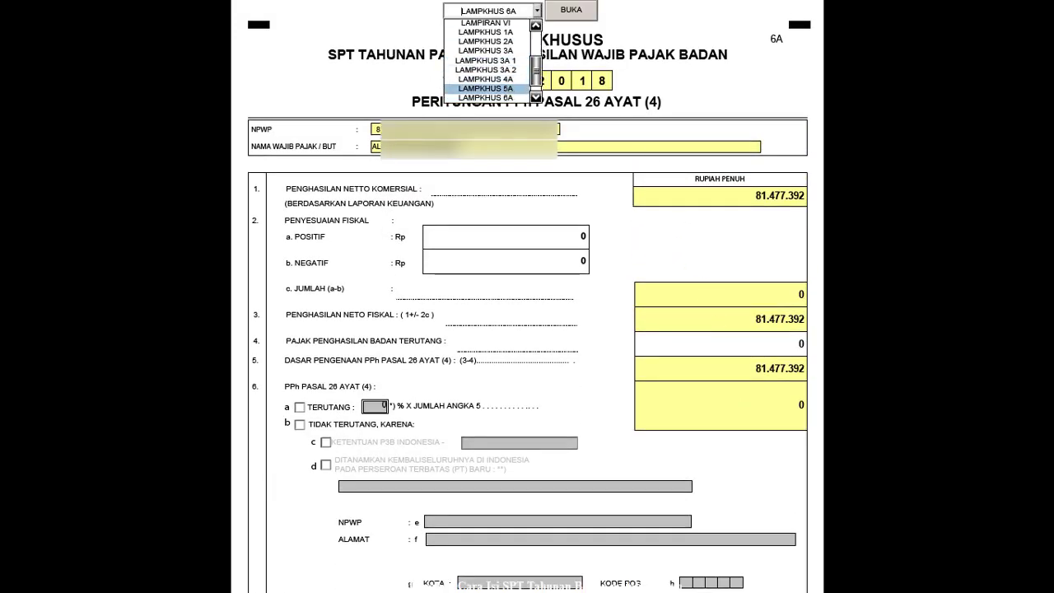
- Open special attachment 5A and scroll through its main-branch form
{"action": "left_click", "coordinate": [485, 88]}
{"action": "left_click", "coordinate": [569, 14]}
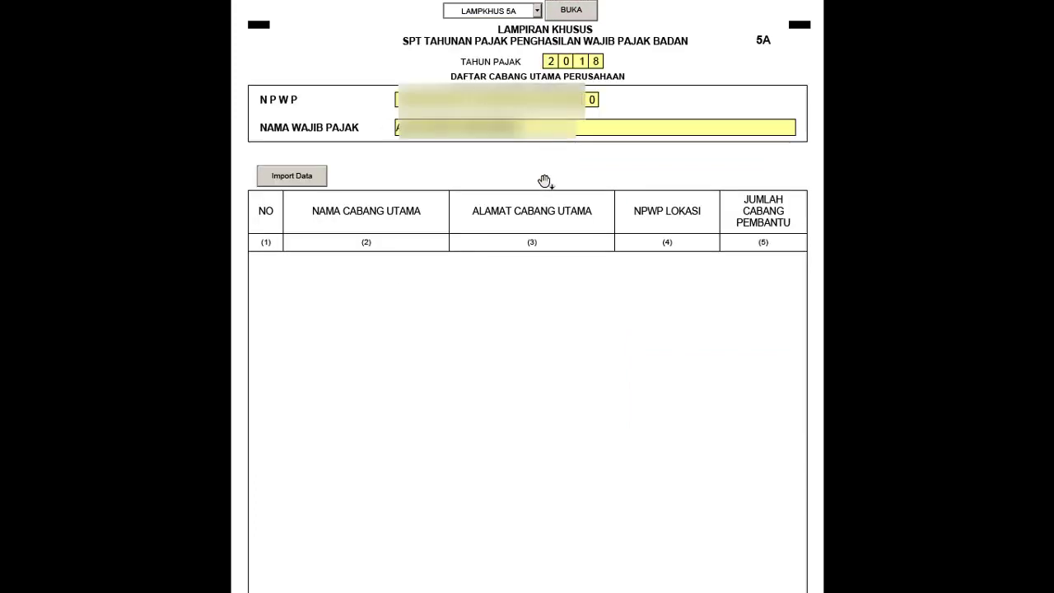
{"action": "scroll", "coordinate": [544, 181], "scroll_direction": "down", "scroll_amount": 8}
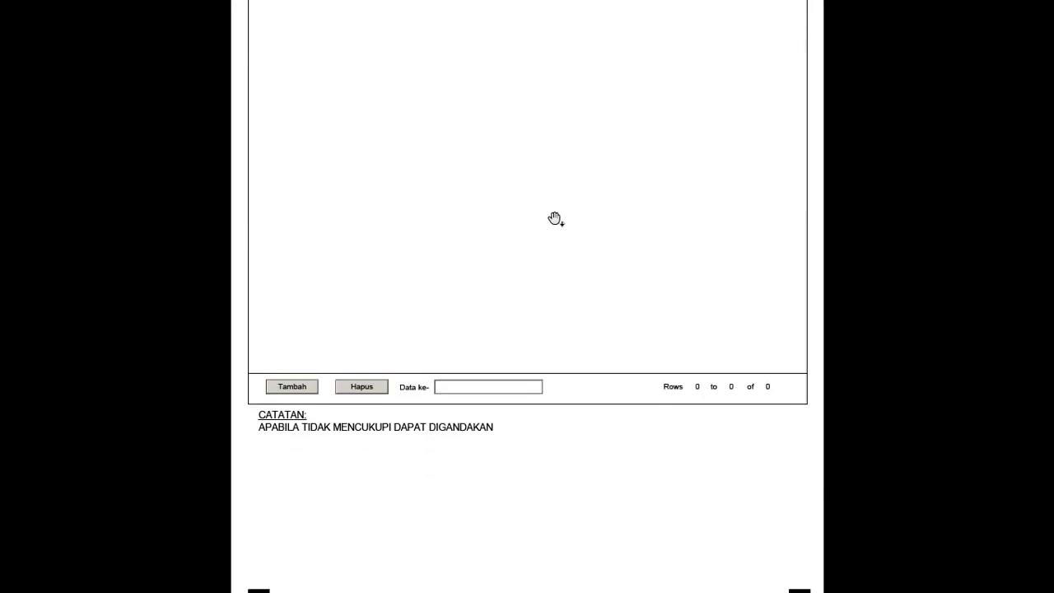
{"action": "scroll", "coordinate": [560, 224], "scroll_direction": "up", "scroll_amount": 8}
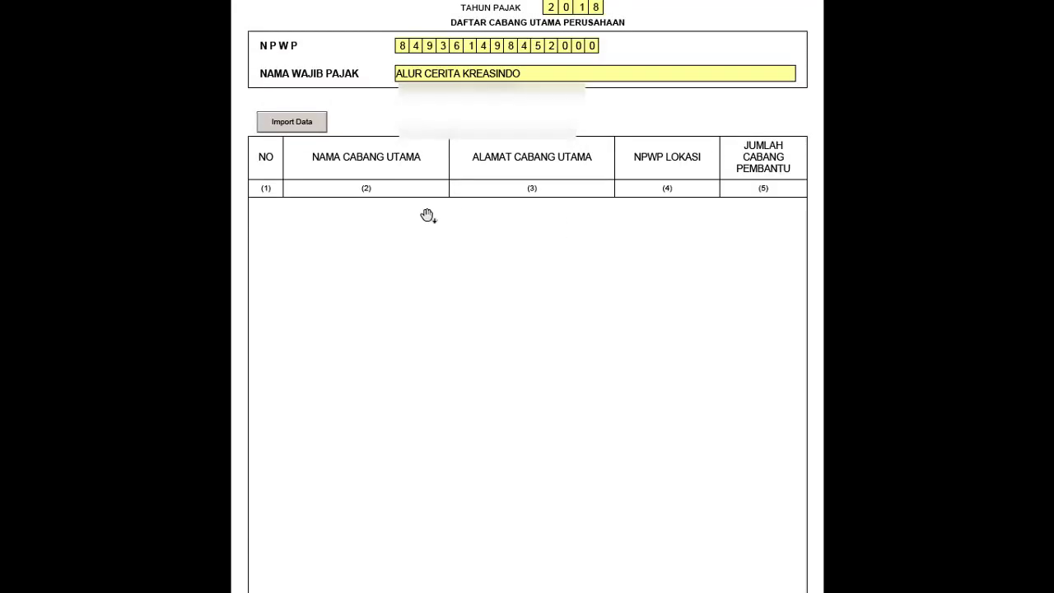
{"action": "scroll", "coordinate": [284, 386], "scroll_direction": "down", "scroll_amount": 1}
{"action": "scroll", "coordinate": [284, 386], "scroll_direction": "down", "scroll_amount": 2}
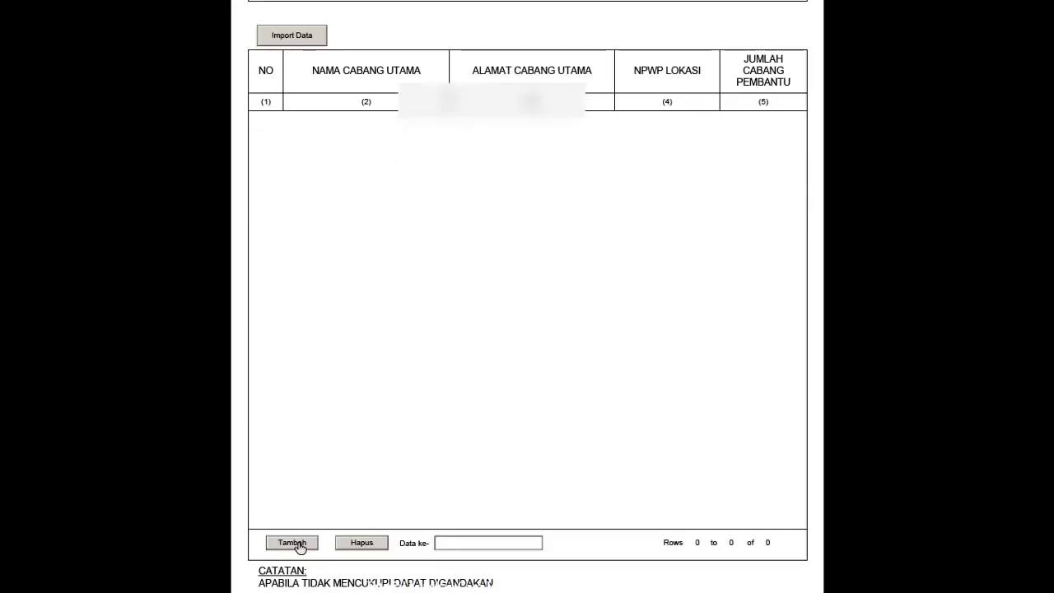
- Add a blank branch row, try its name cell, then delete the row
{"action": "left_click", "coordinate": [298, 545]}
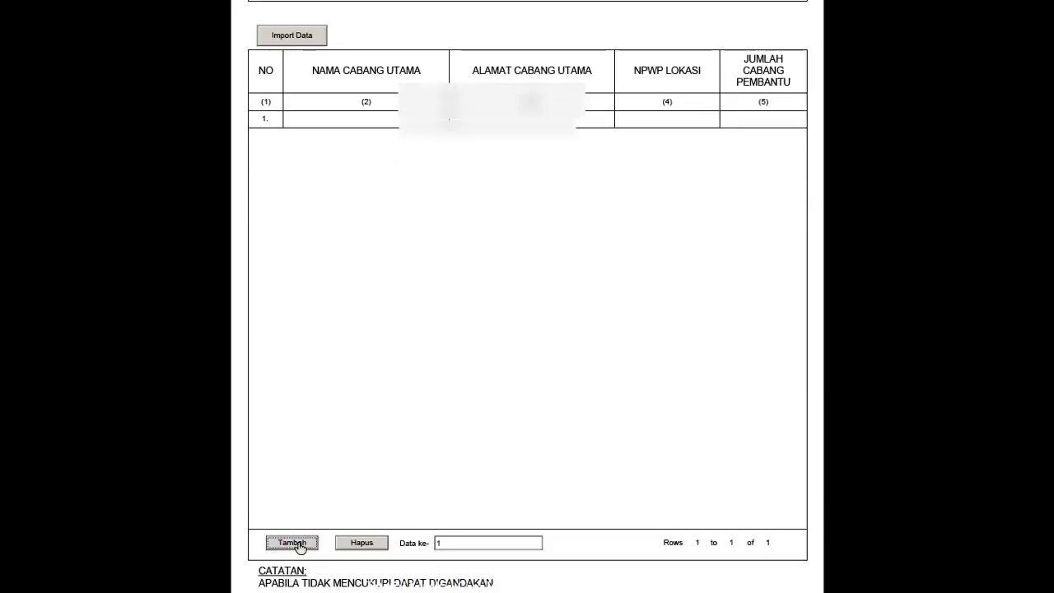
{"action": "left_click", "coordinate": [391, 119]}
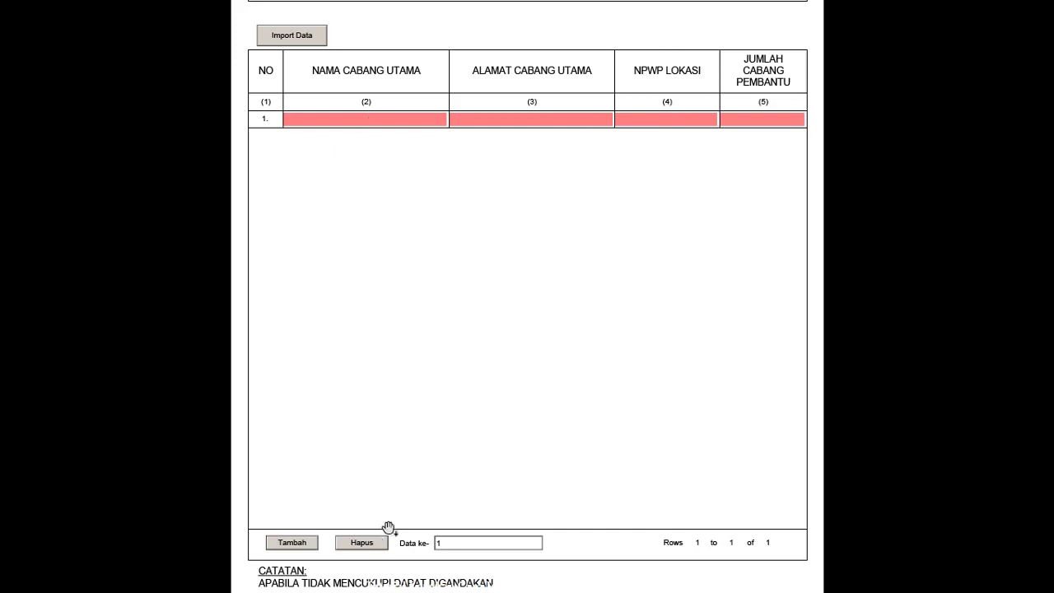
{"action": "left_click", "coordinate": [370, 546]}
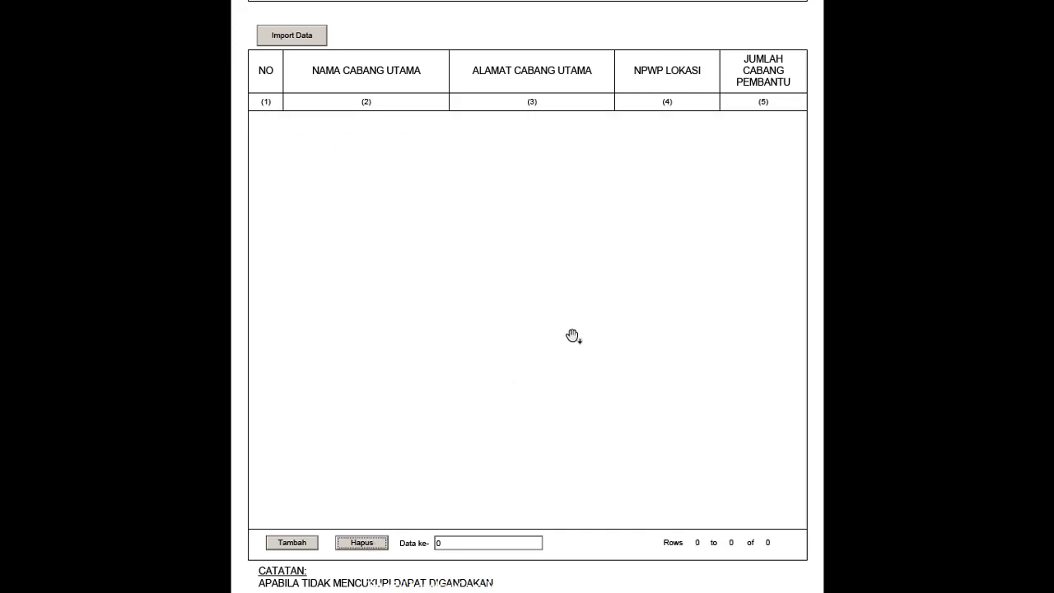
{"action": "scroll", "coordinate": [573, 336], "scroll_direction": "up", "scroll_amount": 3}
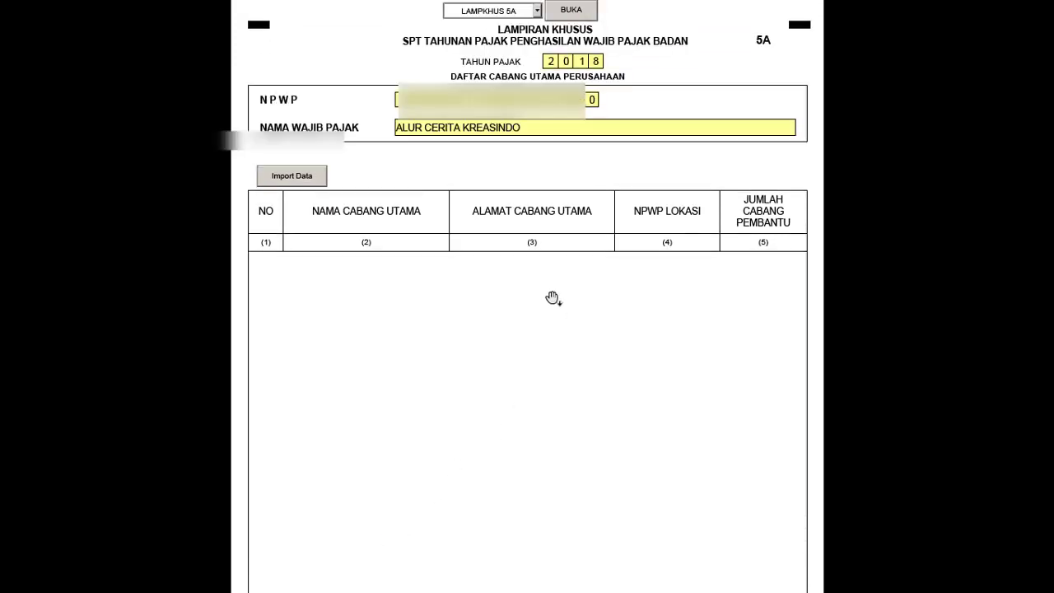
- Choose attachment 4A from the special attachment list
{"action": "left_click", "coordinate": [537, 11]}
{"action": "scroll", "coordinate": [530, 56], "scroll_direction": "down", "scroll_amount": 1}
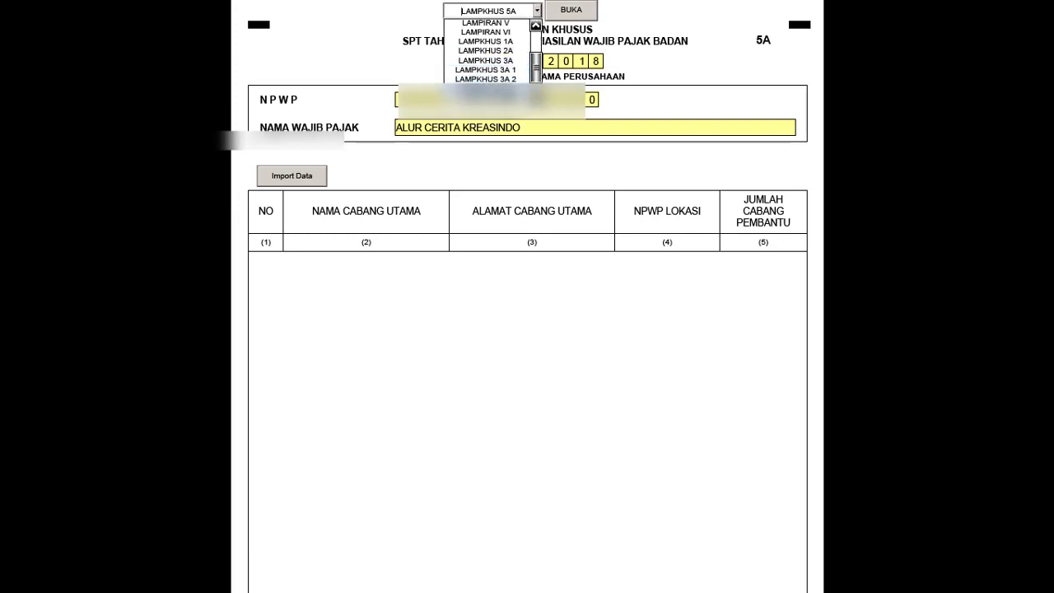
{"action": "left_click", "coordinate": [528, 60]}
- Open attachment 4A and scroll through its blank investment-facility form
{"action": "left_click", "coordinate": [570, 12]}
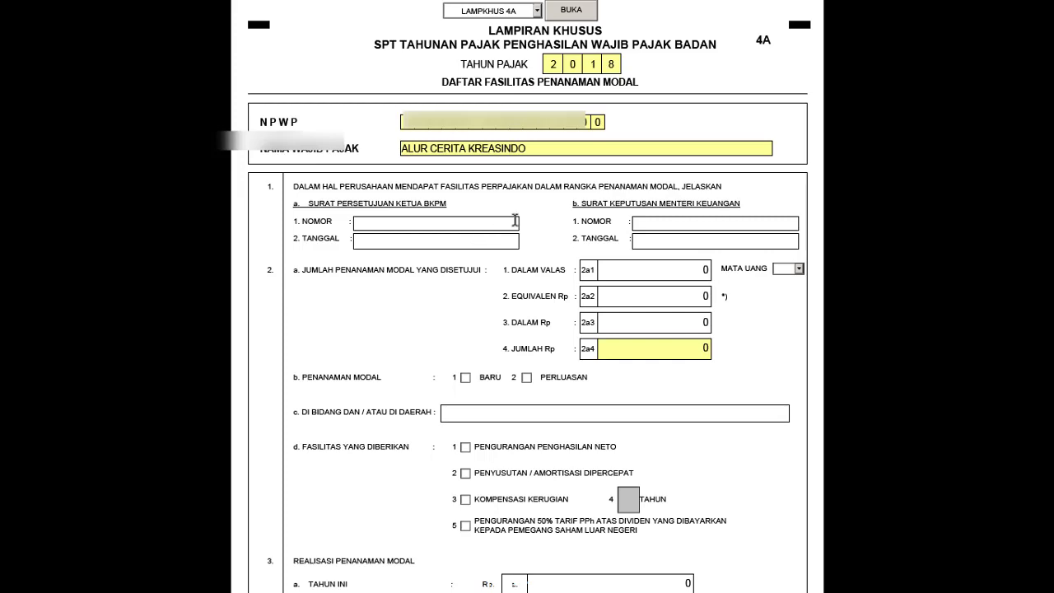
{"action": "scroll", "coordinate": [512, 226], "scroll_direction": "down", "scroll_amount": 3}
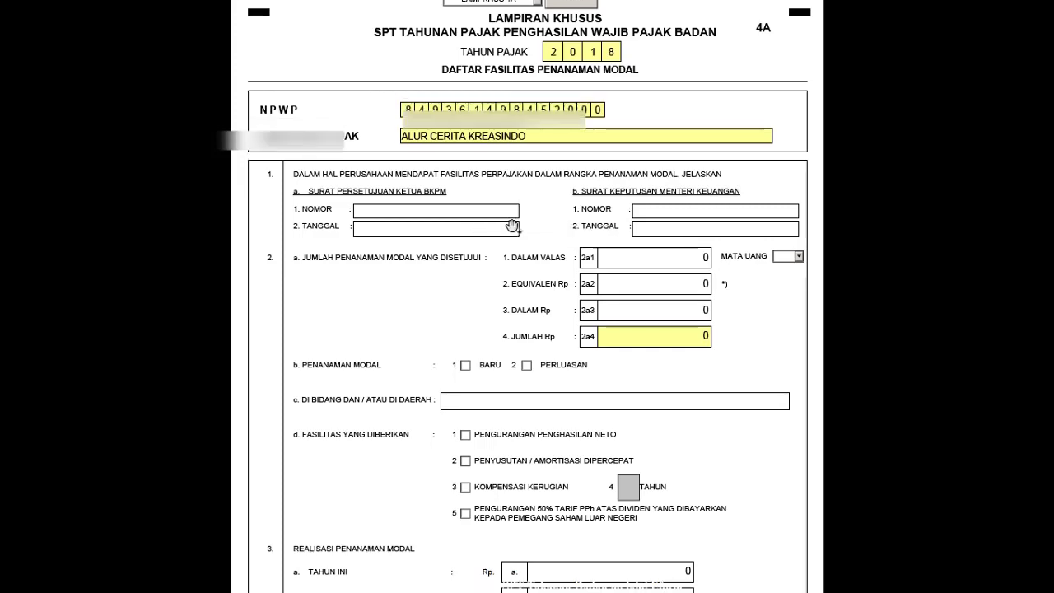
{"action": "scroll", "coordinate": [512, 227], "scroll_direction": "up", "scroll_amount": 3}
- Finish reviewing 4A and select LAMPKHUS 3A 2 from the attachment list
{"action": "scroll", "coordinate": [512, 226], "scroll_direction": "down", "scroll_amount": 10}
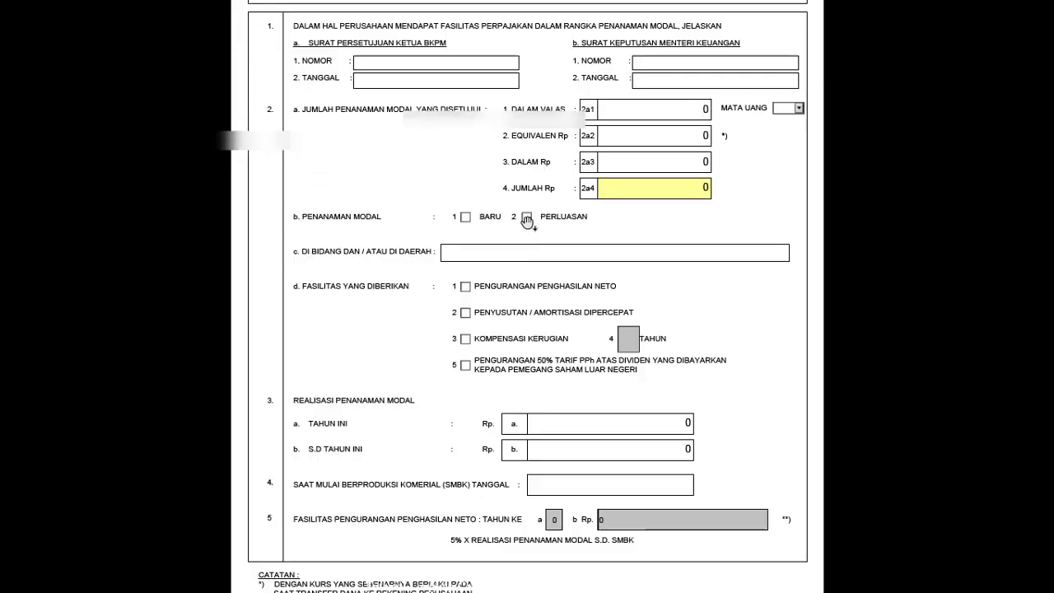
{"action": "scroll", "coordinate": [542, 214], "scroll_direction": "up", "scroll_amount": 10}
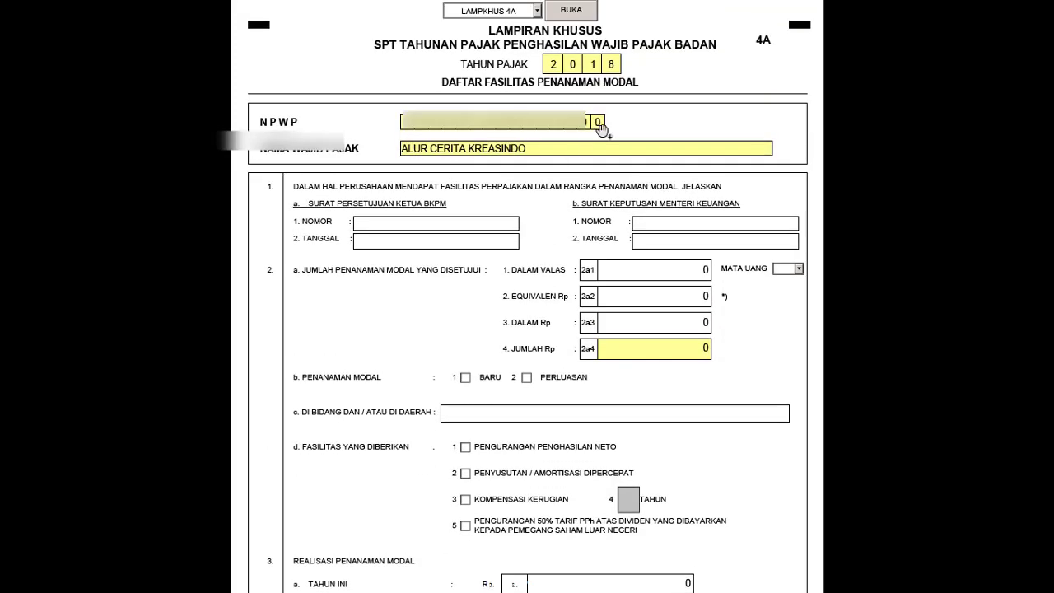
{"action": "left_click", "coordinate": [536, 12]}
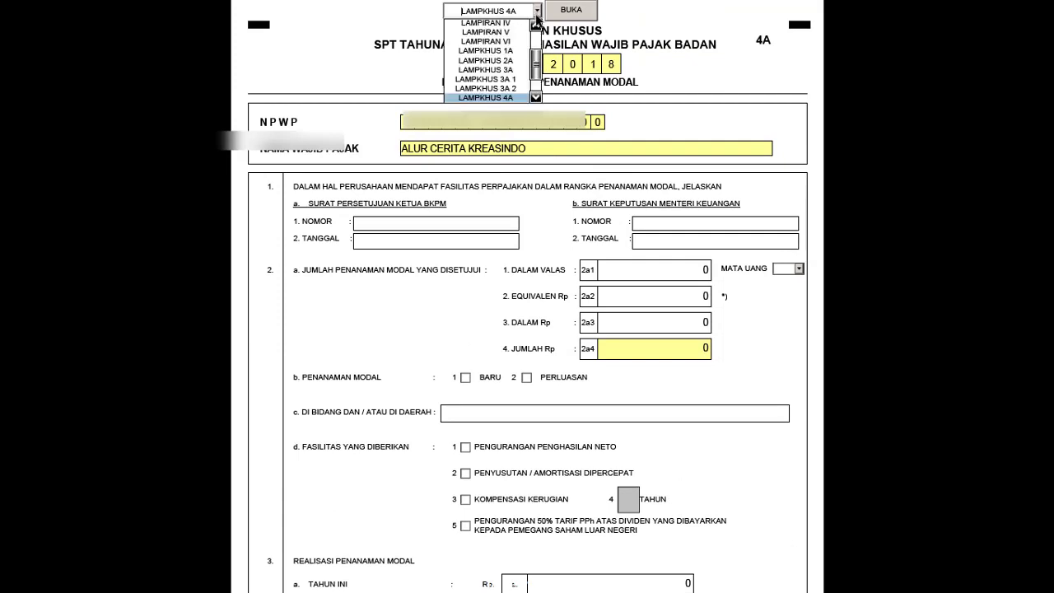
{"action": "left_click", "coordinate": [515, 88]}
- Open attachment 3A-2, then add and delete a blank tax-haven transaction row so the table stays at zero rows
{"action": "left_click", "coordinate": [571, 11]}
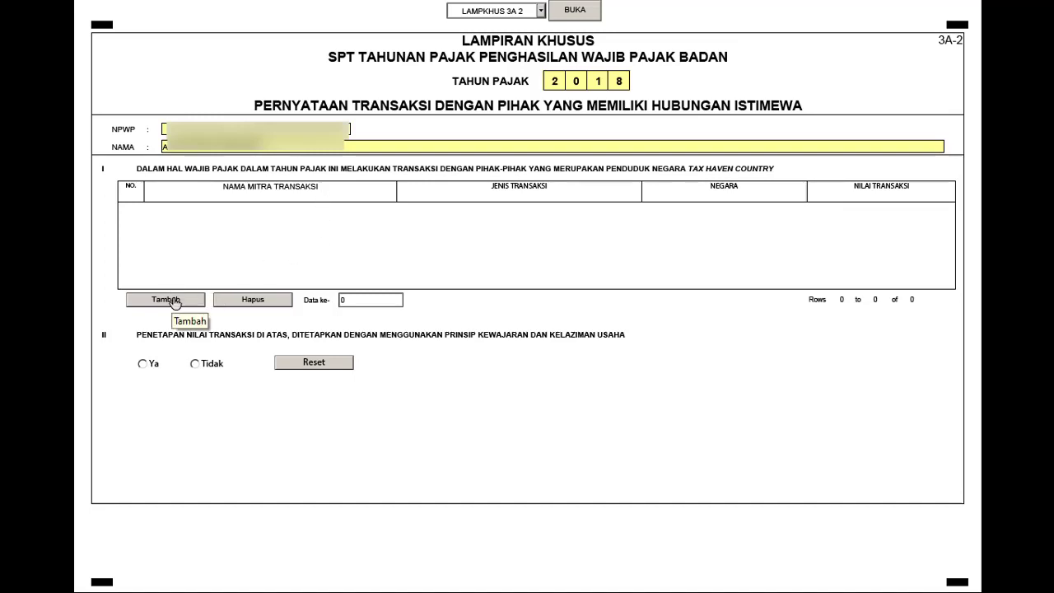
{"action": "left_click", "coordinate": [174, 302]}
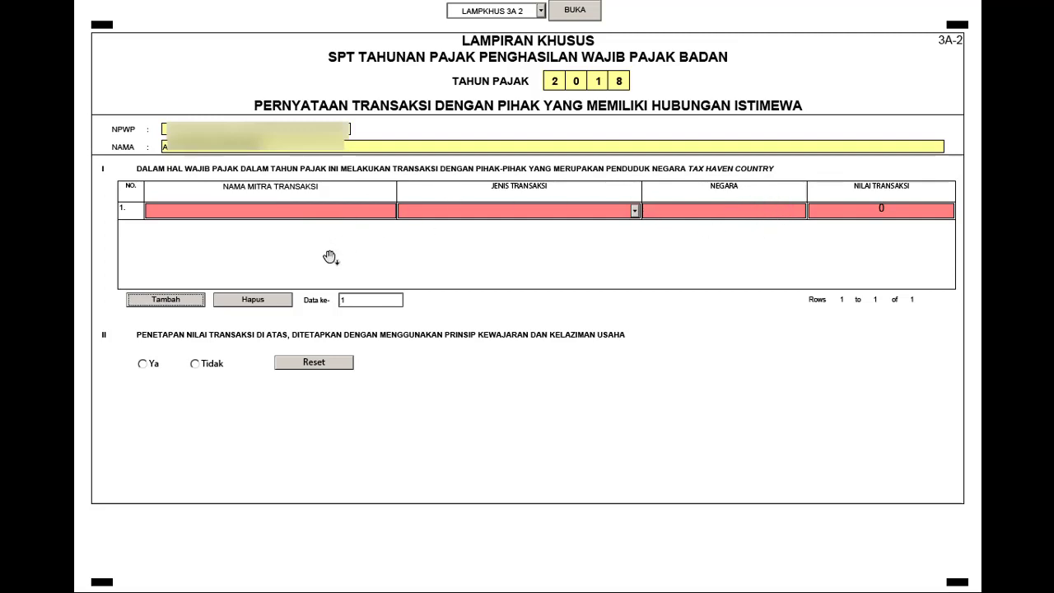
{"action": "left_click", "coordinate": [262, 301]}
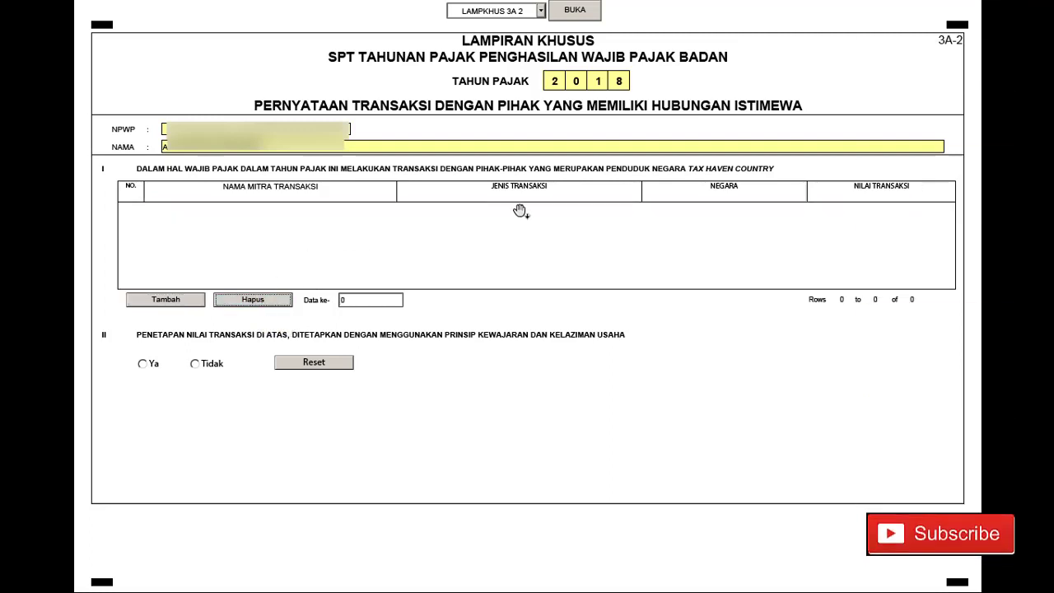
{"action": "left_click", "coordinate": [541, 10]}
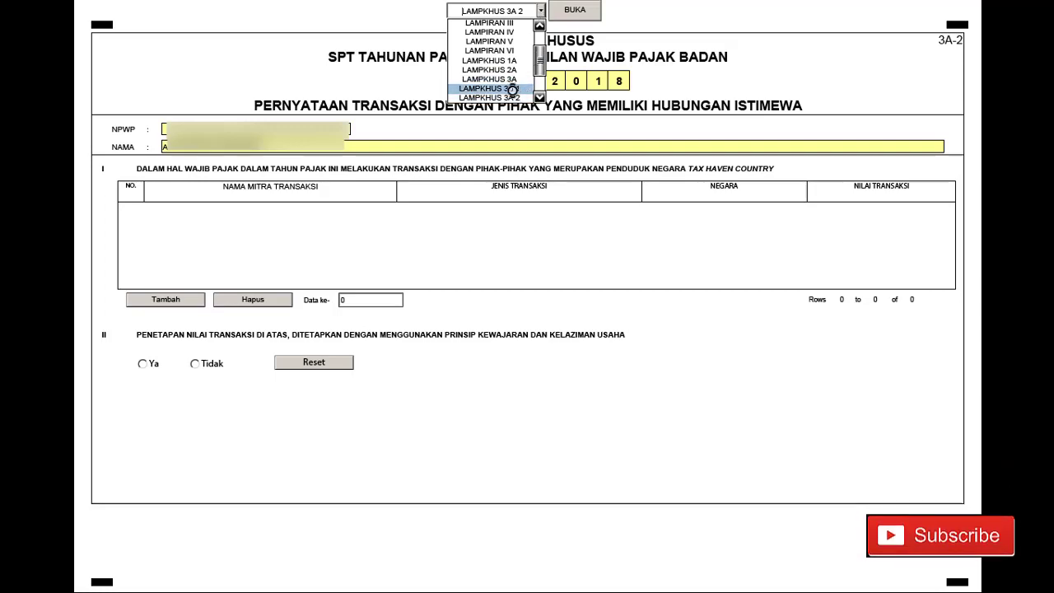
- Open attachment 3A-1 and scroll through its transfer-pricing checklist
{"action": "left_click", "coordinate": [512, 89]}
{"action": "left_click", "coordinate": [576, 10]}
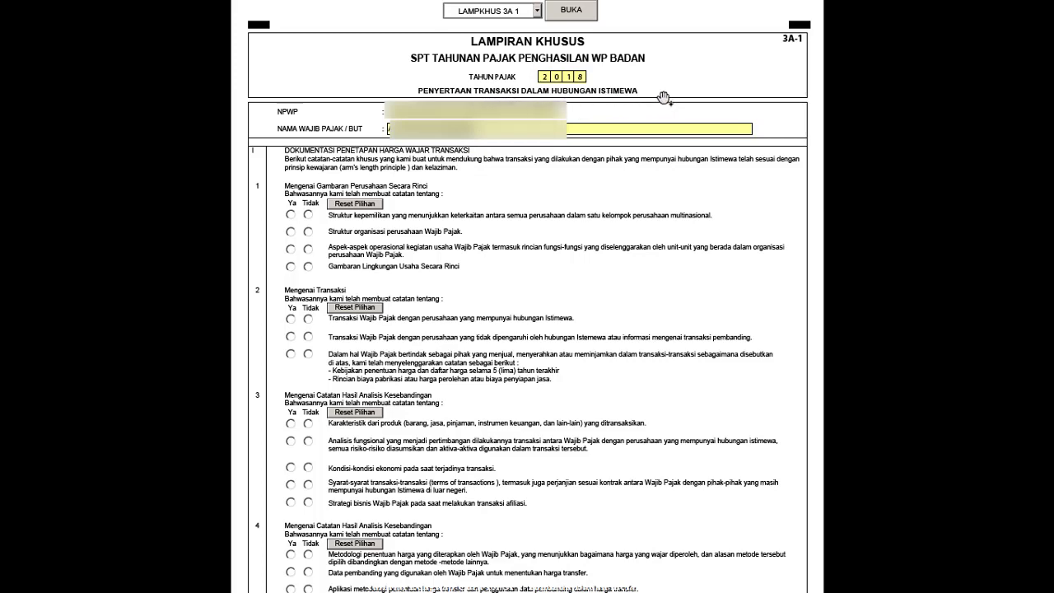
{"action": "scroll", "coordinate": [500, 266], "scroll_direction": "down", "scroll_amount": 2}
{"action": "scroll", "coordinate": [422, 308], "scroll_direction": "down", "scroll_amount": 6}
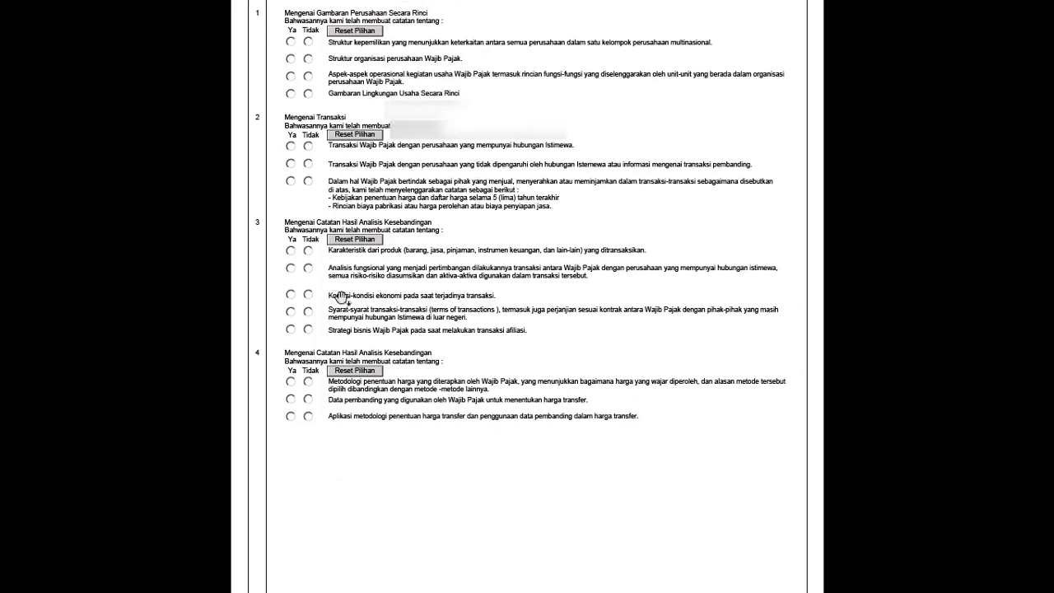
{"action": "scroll", "coordinate": [423, 306], "scroll_direction": "up", "scroll_amount": 8}
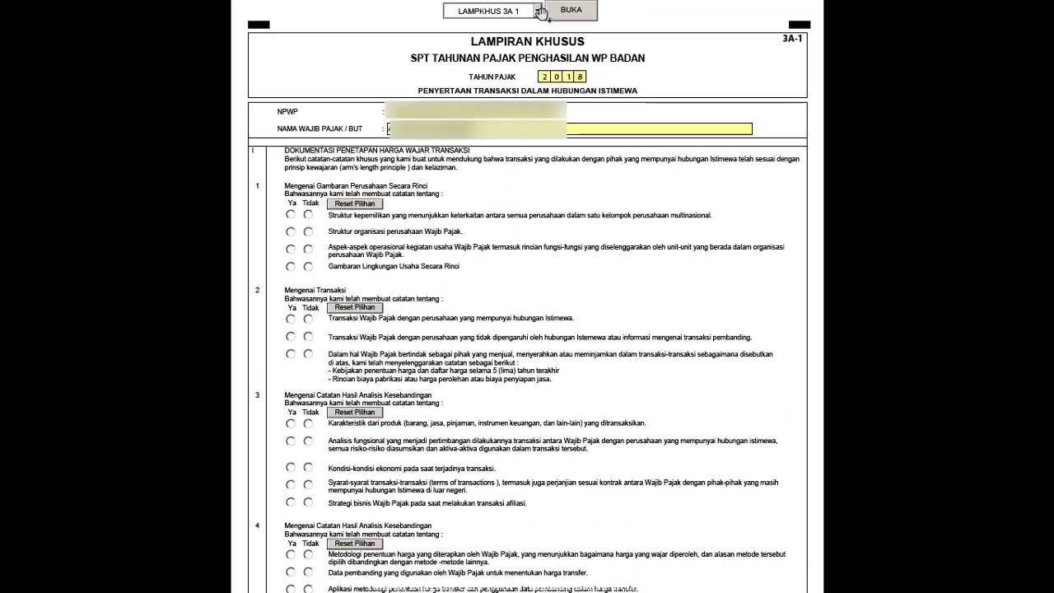
- Open attachment 3A with its empty related-party list and transaction tables
{"action": "left_click", "coordinate": [538, 11]}
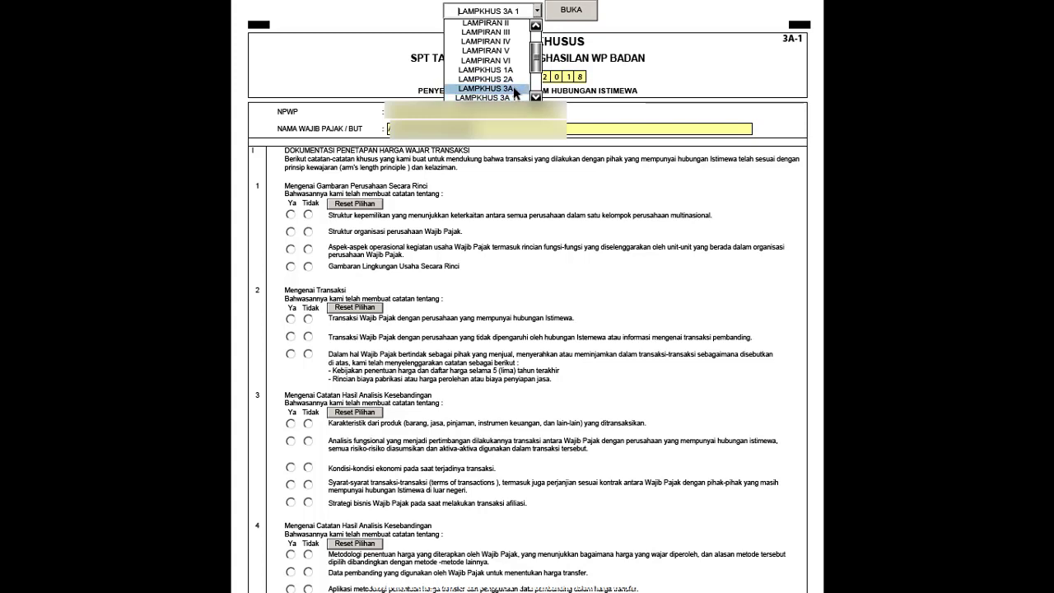
{"action": "left_click", "coordinate": [514, 88]}
{"action": "left_click", "coordinate": [570, 14]}
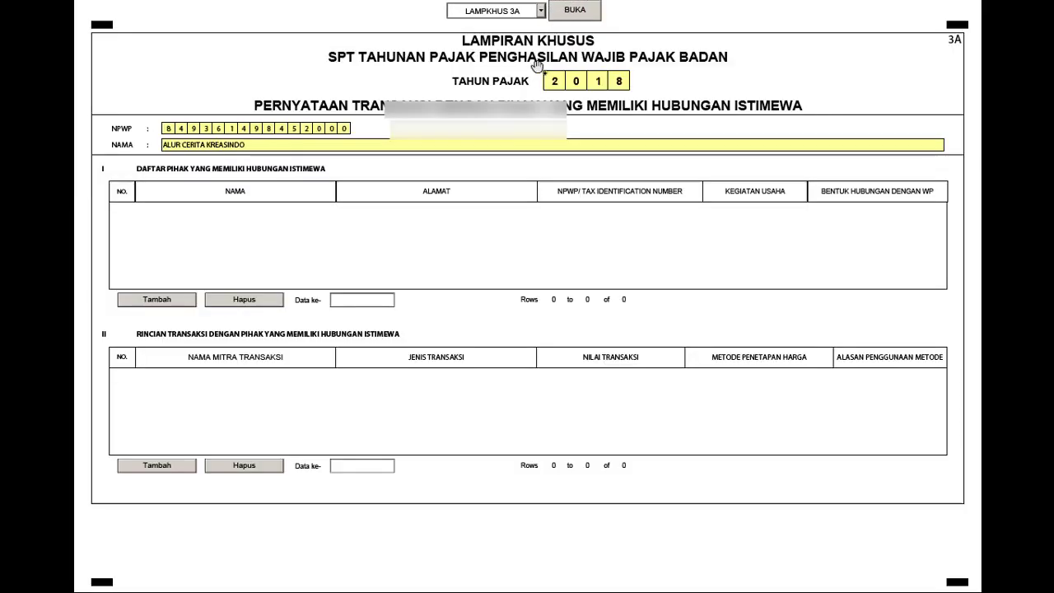
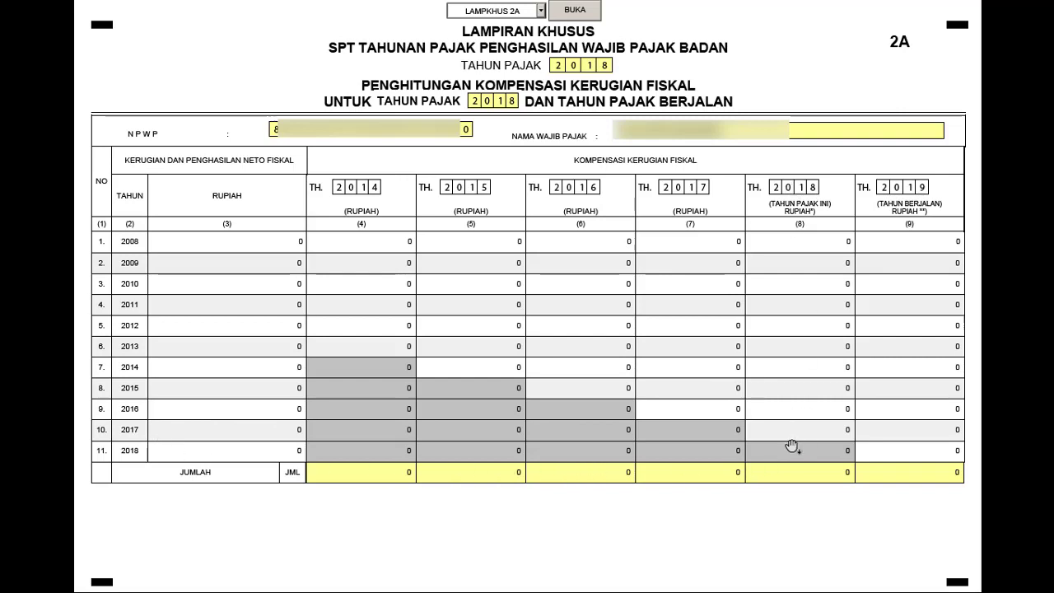
- Change attachment 2A's 2017 loss compensation in column 8 from 500000000 to 0
{"action": "left_click", "coordinate": [850, 429]}
{"action": "key", "text": "alt+Tab"}
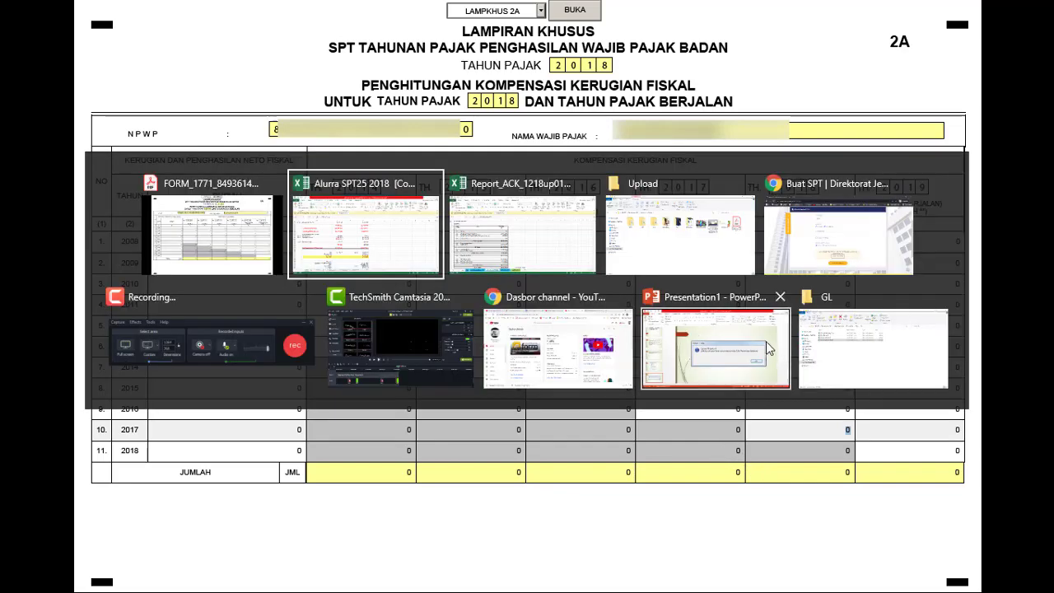
{"action": "left_click", "coordinate": [411, 347]}
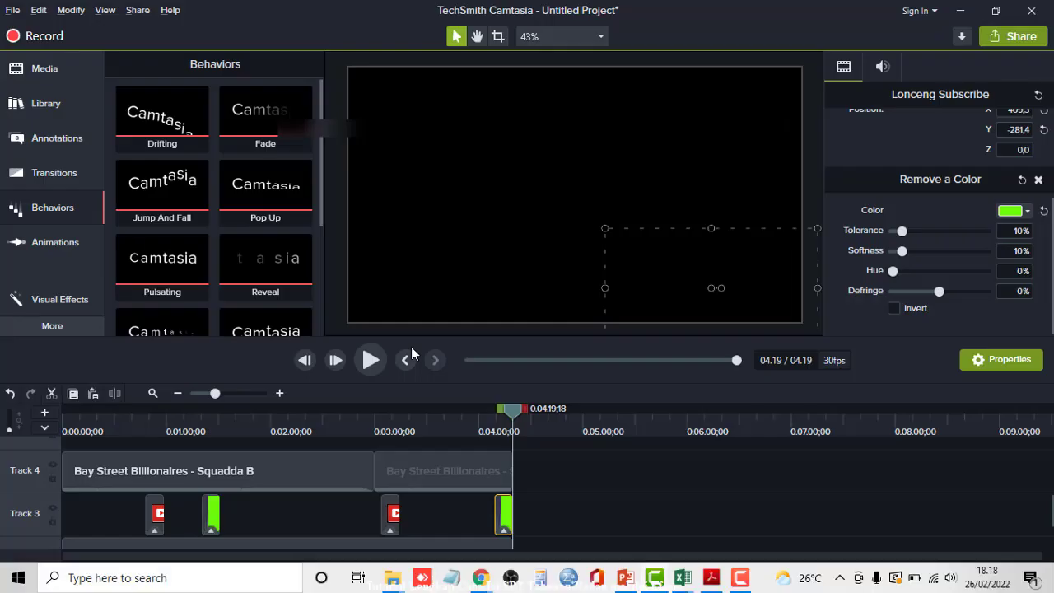
{"action": "left_click", "coordinate": [742, 577]}
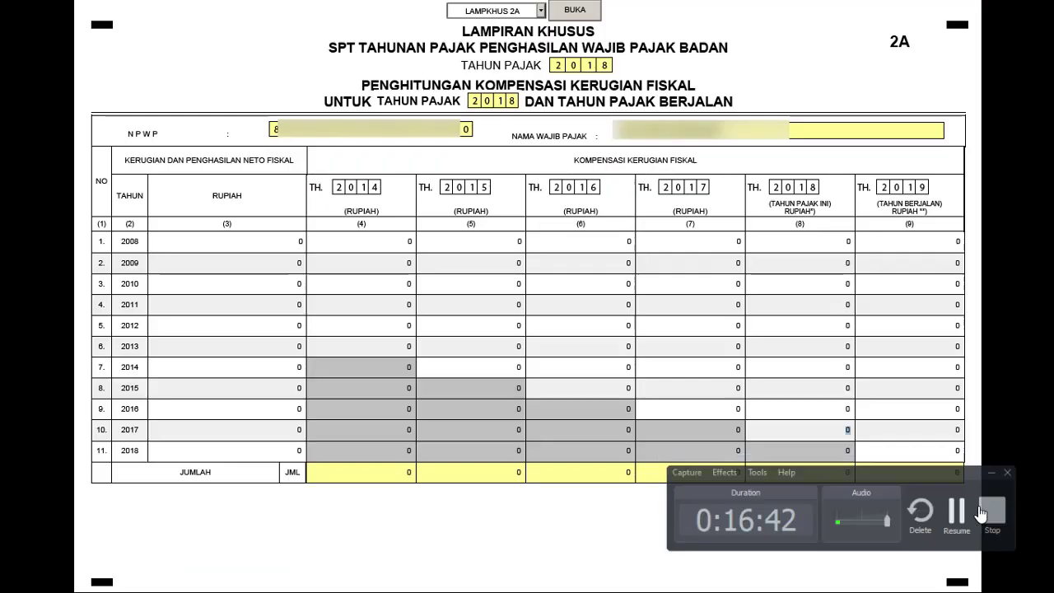
{"action": "left_click", "coordinate": [978, 511]}
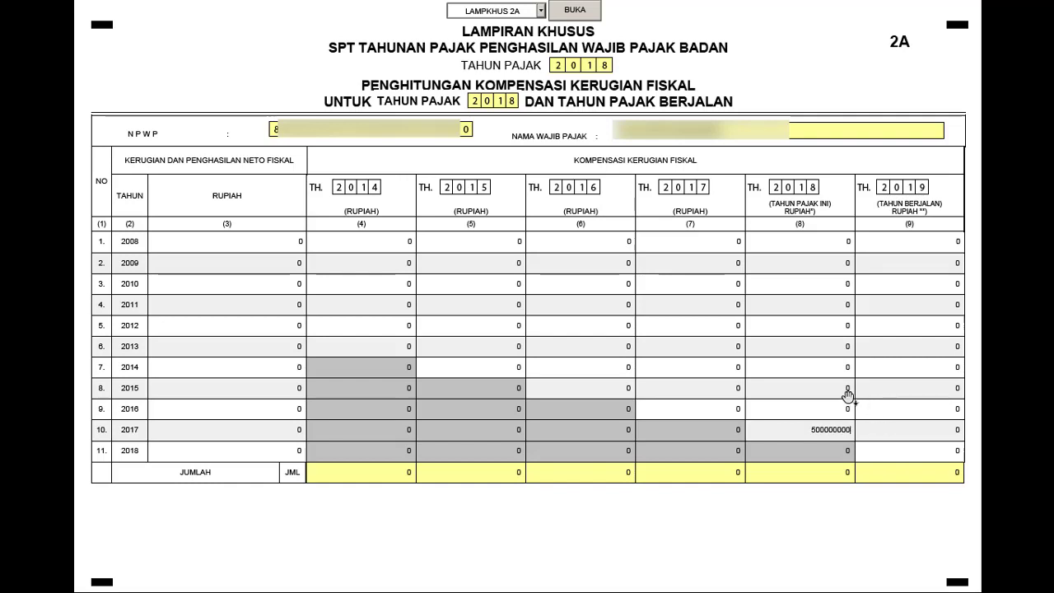
{"action": "key", "text": "ctrl+a"}
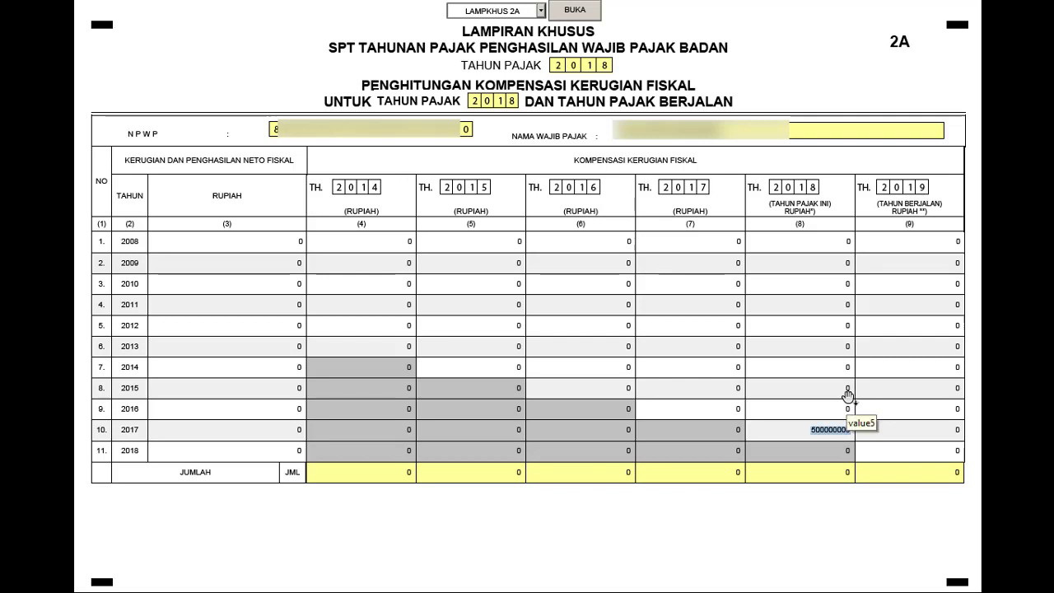
{"action": "type", "text": "0"}
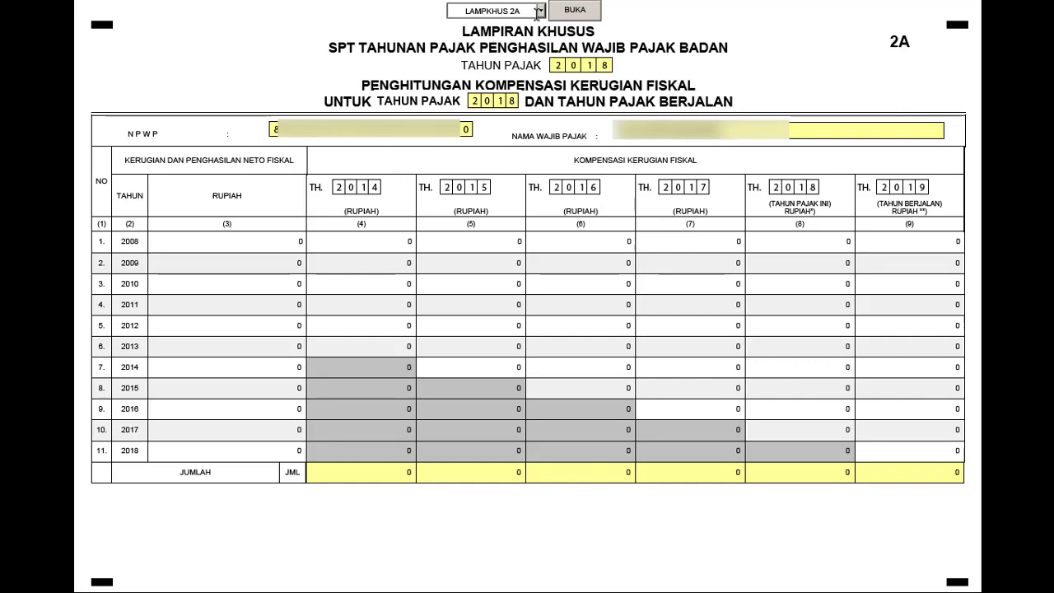
{"action": "left_click", "coordinate": [541, 10]}
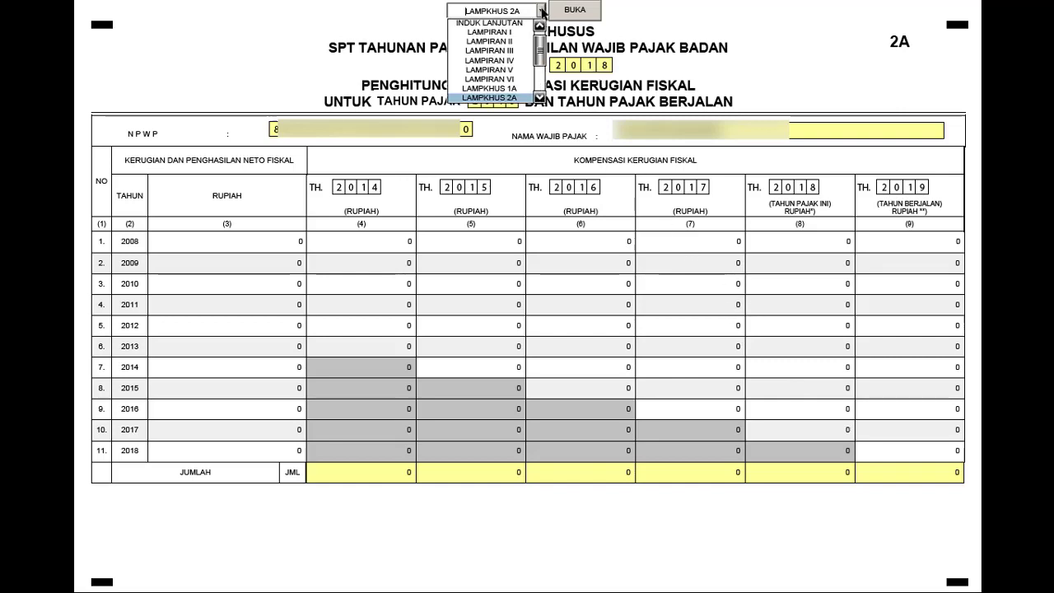
- Open attachment LAMPKHUS 1A, then switch to the Alurra SPT25 2018 Excel workbook
{"action": "left_click", "coordinate": [504, 88]}
{"action": "left_click", "coordinate": [568, 13]}
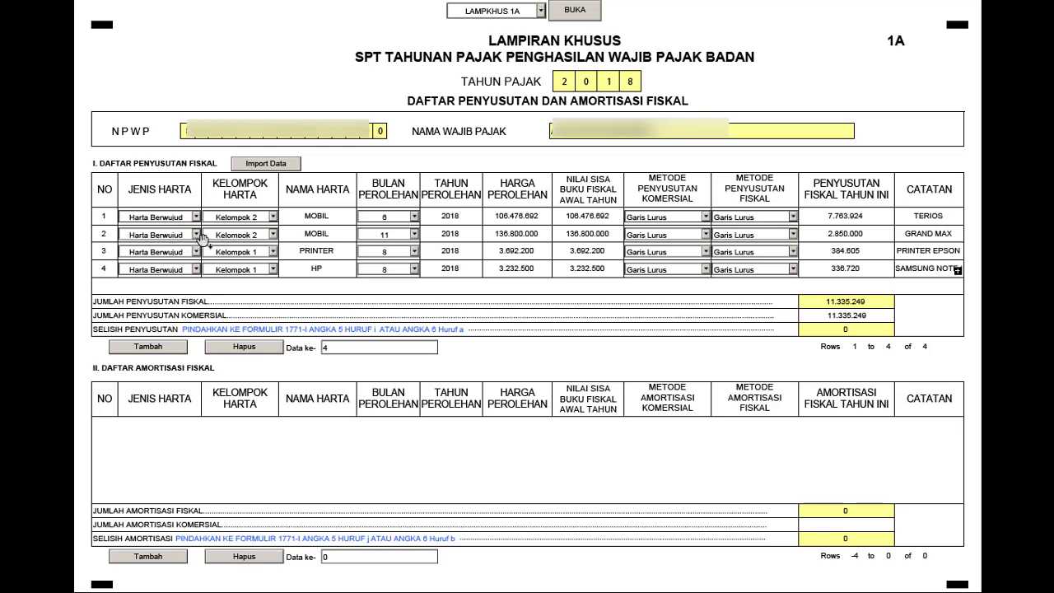
{"action": "key", "text": "alt+Tab"}
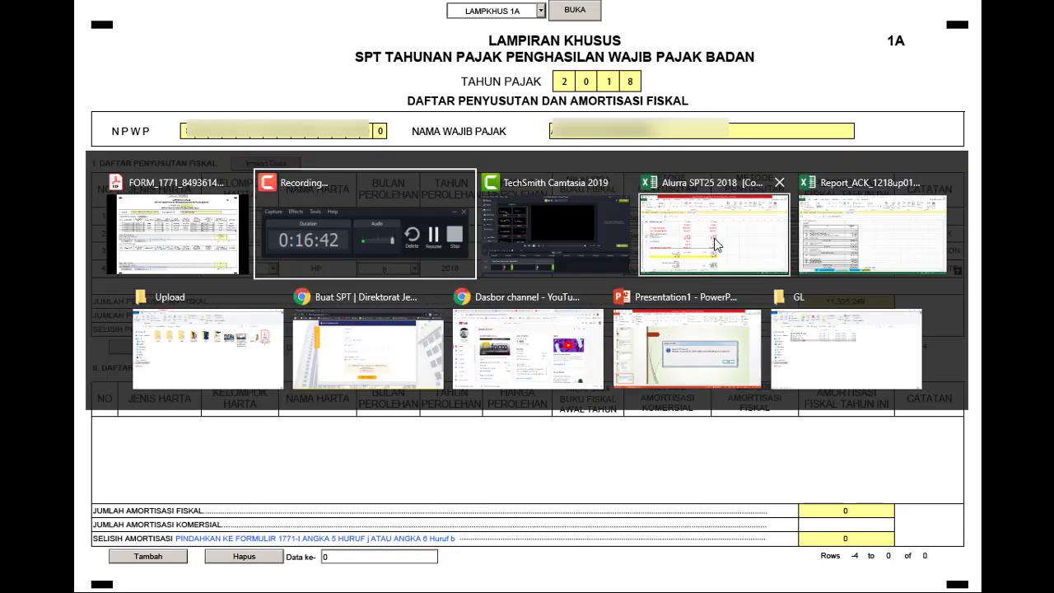
{"action": "left_click", "coordinate": [717, 240]}
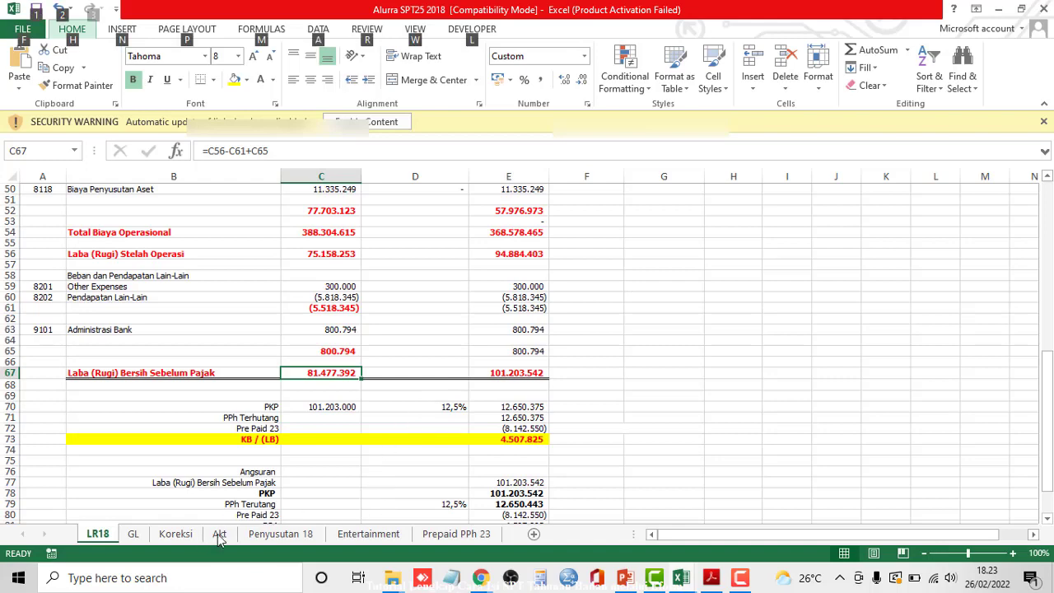
- Check the 11.335.249 depreciation on the Akt and Penyusutan 18 sheets, including KOREKSI row 29
{"action": "left_click", "coordinate": [219, 534]}
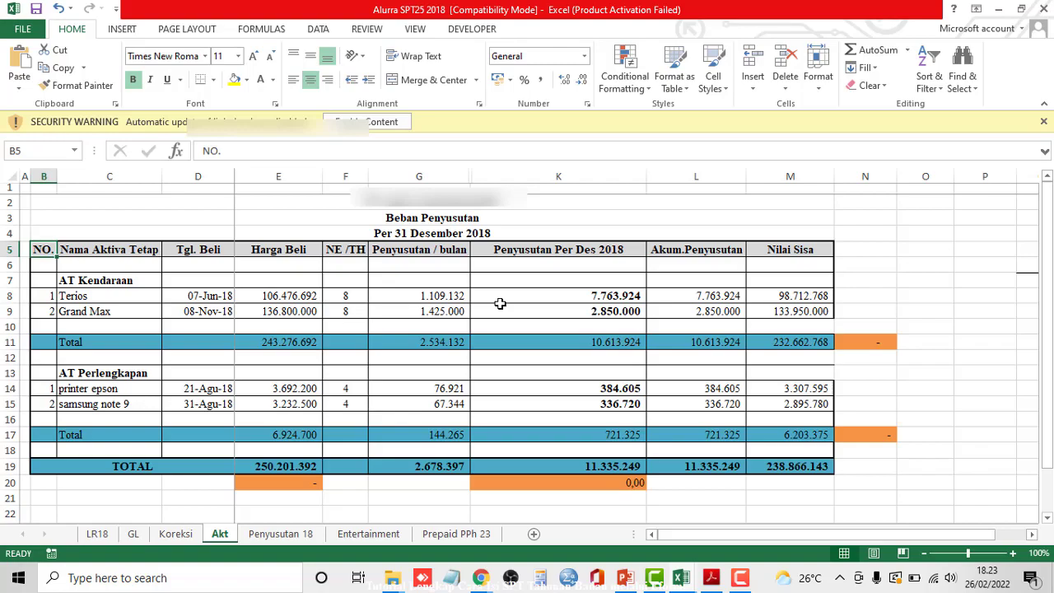
{"action": "key", "text": "alt+Tab"}
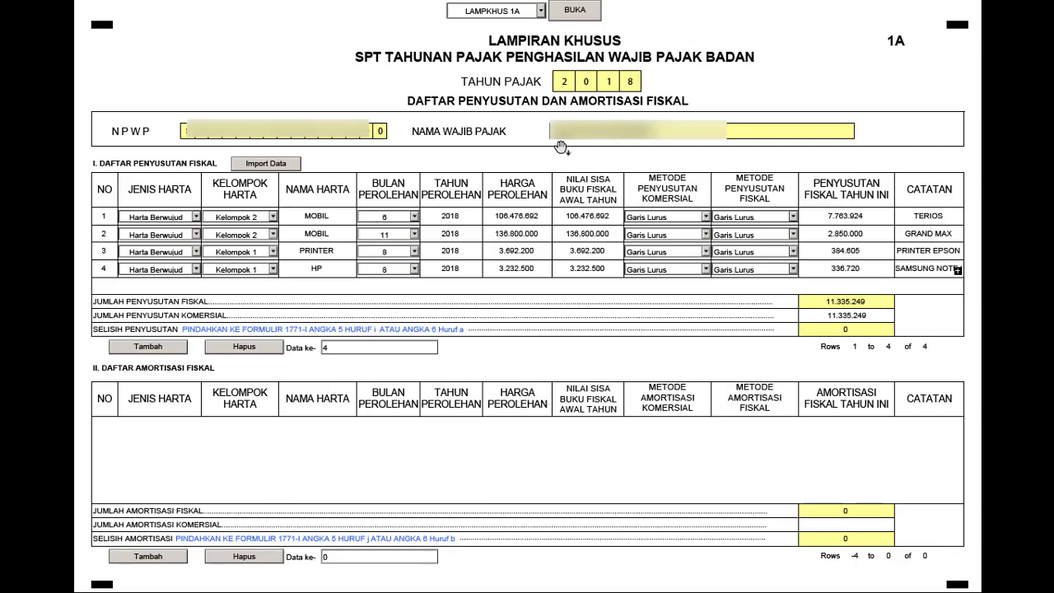
{"action": "key", "text": "alt+Tab"}
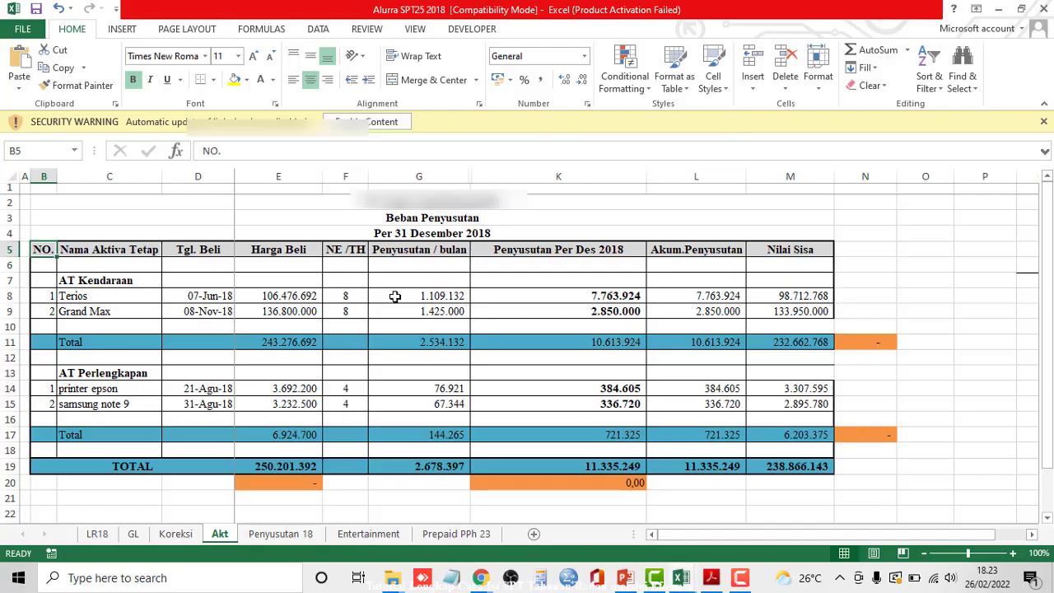
{"action": "left_click", "coordinate": [310, 536]}
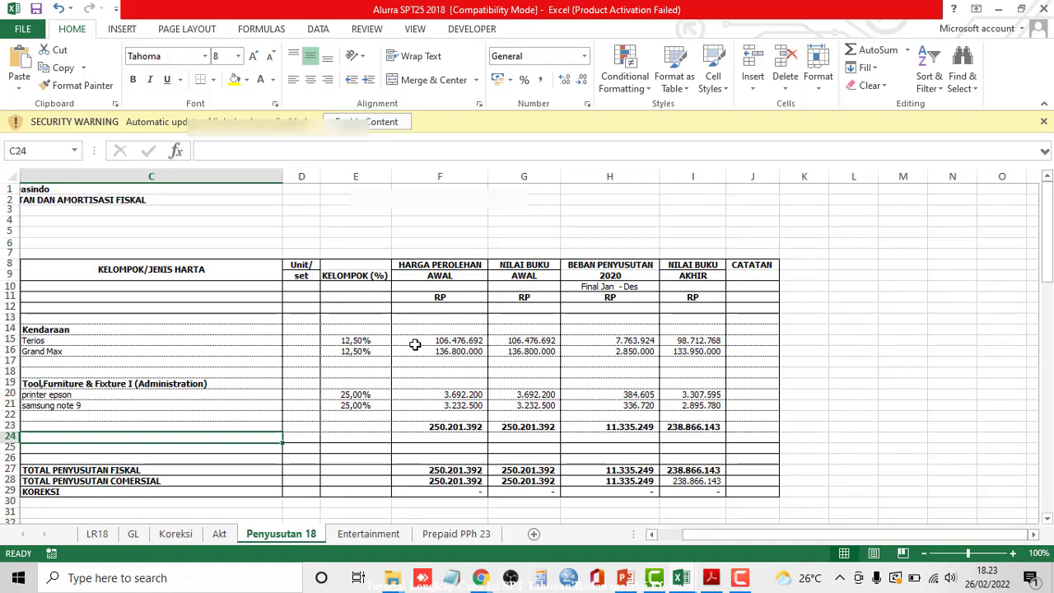
{"action": "key", "text": "Home"}
{"action": "key", "text": "Right"}
{"action": "key", "text": "Right"}
{"action": "key", "text": "Right"}
{"action": "key", "text": "Right"}
{"action": "key", "text": "Right"}
{"action": "key", "text": "Right"}
{"action": "key", "text": "Right"}
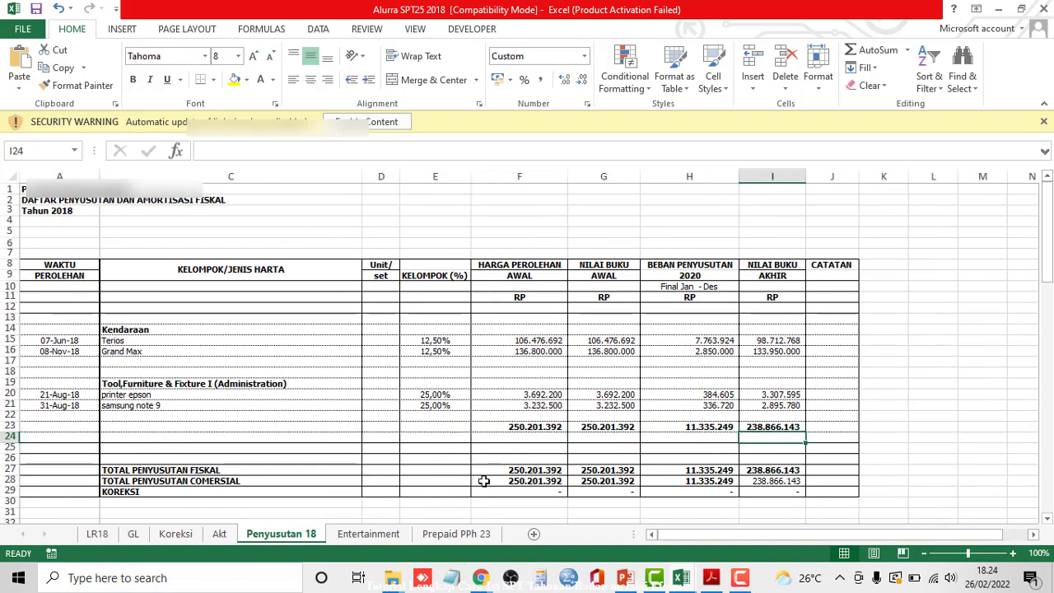
{"action": "left_click", "coordinate": [537, 489]}
{"action": "key", "text": "shift+space"}
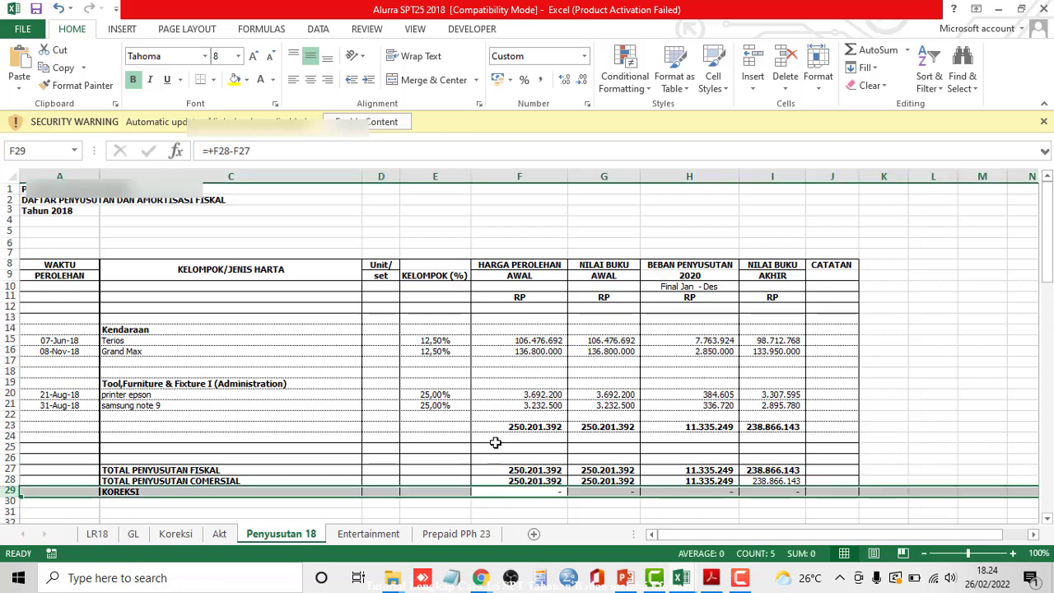
{"action": "key", "text": "alt+Tab"}
{"action": "left_click", "coordinate": [340, 231]}
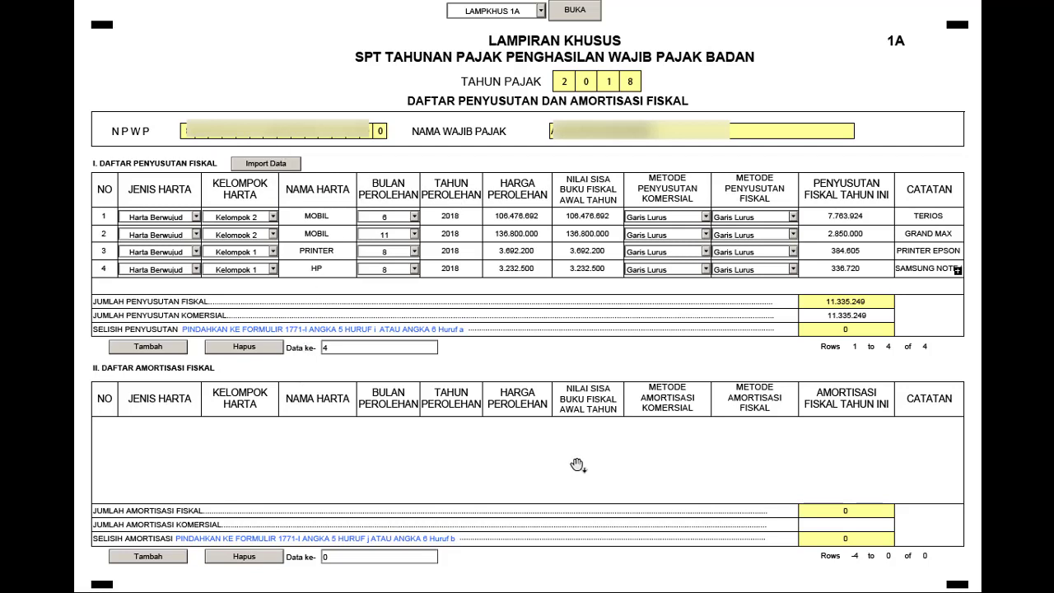
- Add a fifth Harta Berwujud row to attachment 1A, browse its asset groups, then delete it
{"action": "left_click", "coordinate": [150, 350]}
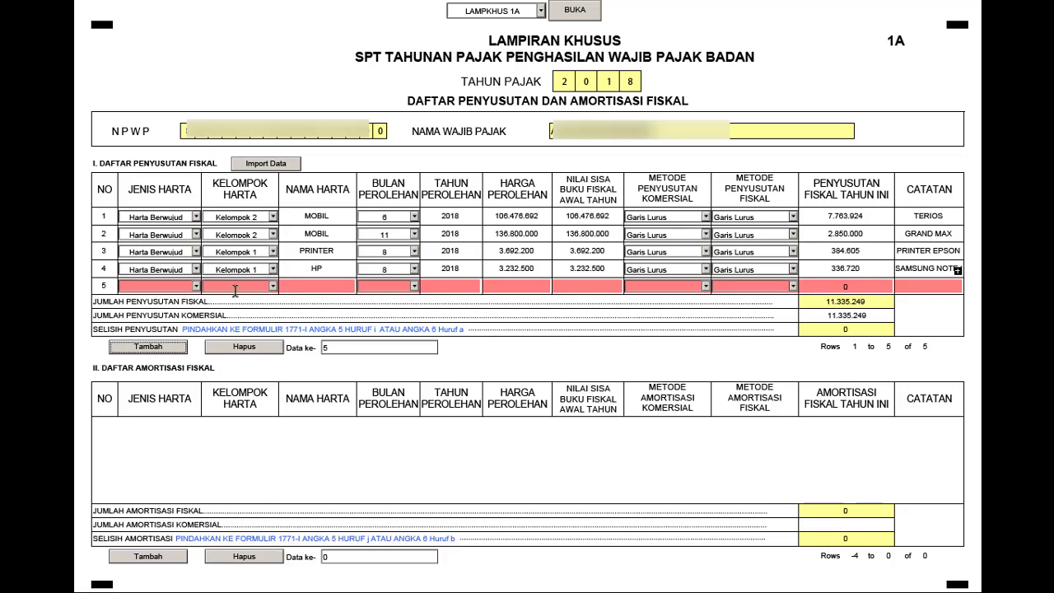
{"action": "left_click", "coordinate": [196, 285]}
{"action": "left_click", "coordinate": [177, 301]}
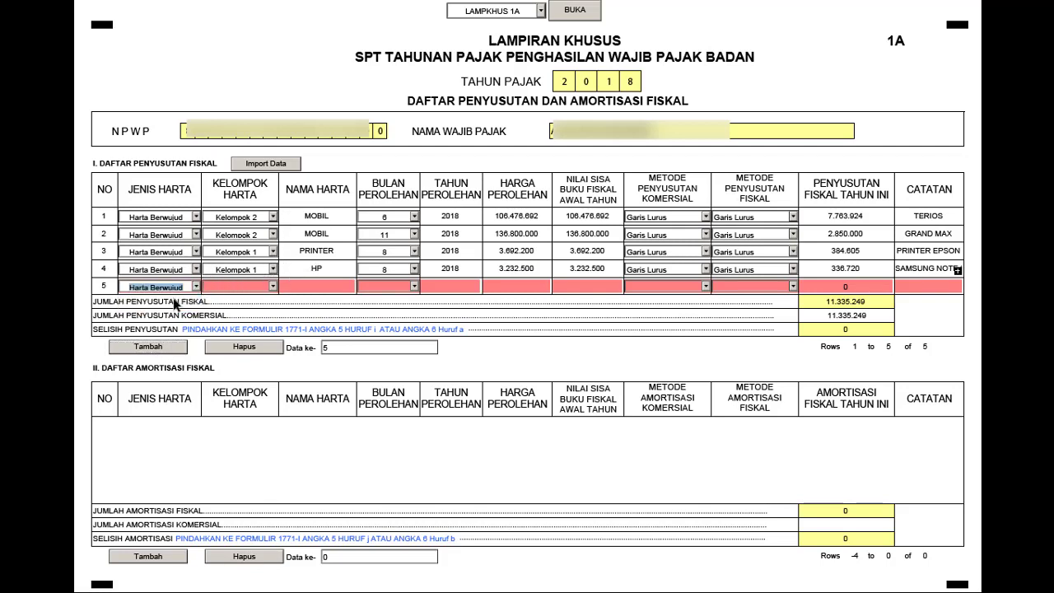
{"action": "left_click", "coordinate": [272, 285]}
{"action": "left_click", "coordinate": [268, 303]}
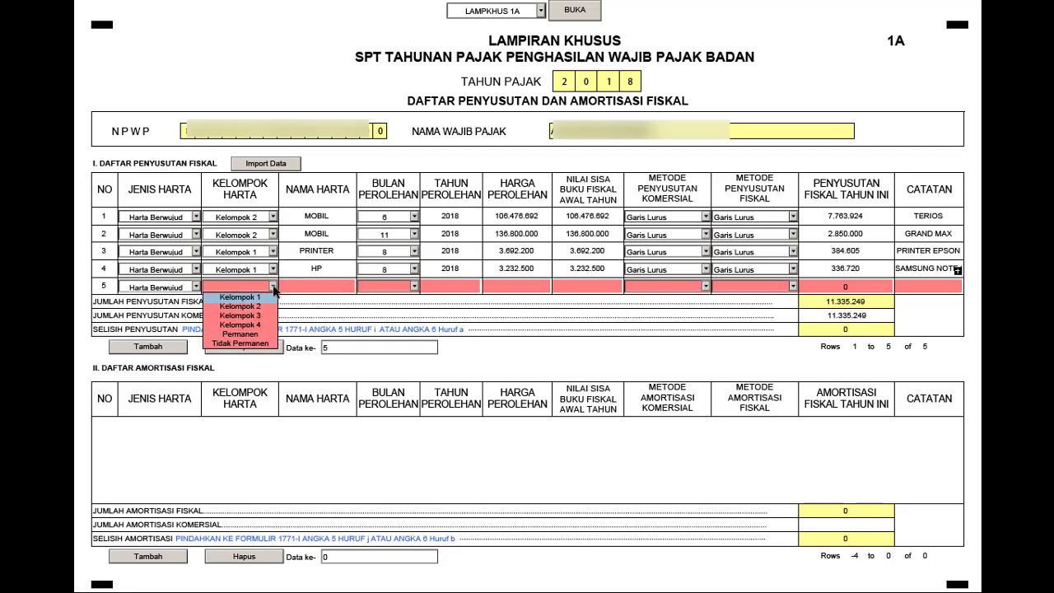
{"action": "left_click", "coordinate": [273, 288]}
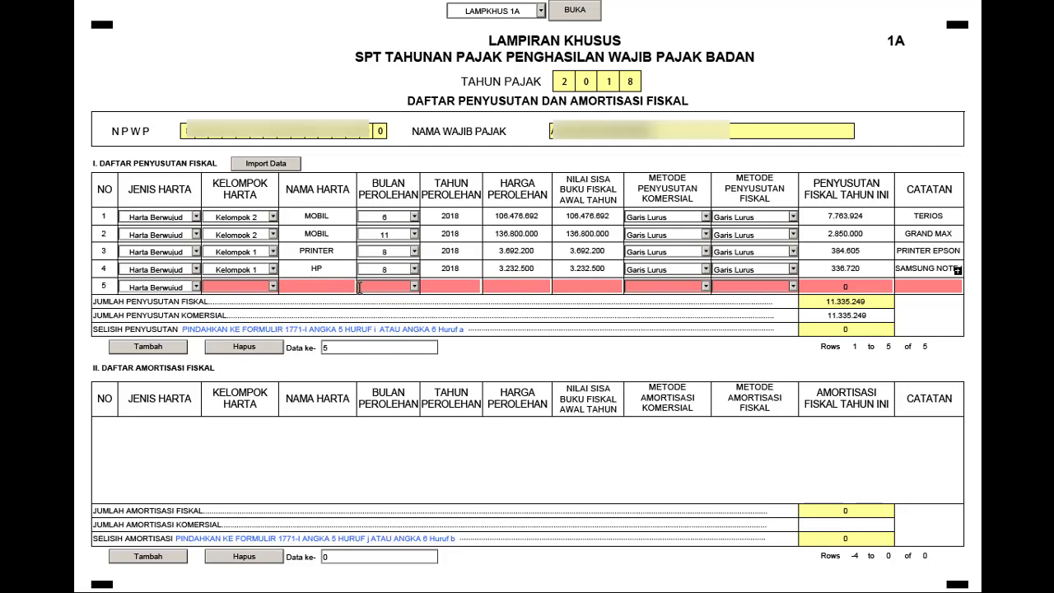
{"action": "left_click", "coordinate": [249, 348]}
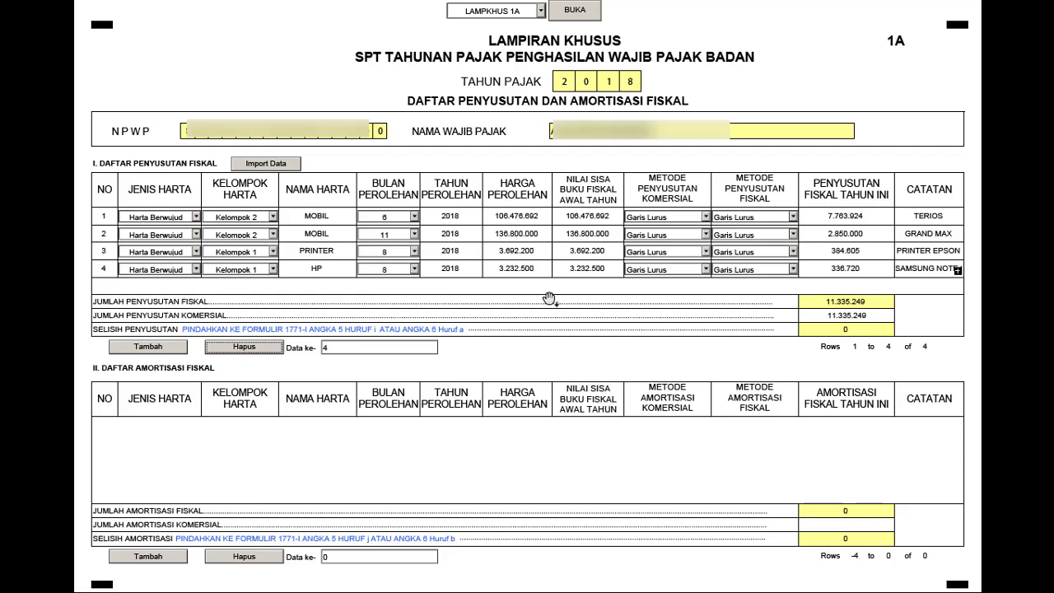
{"action": "left_click", "coordinate": [541, 10]}
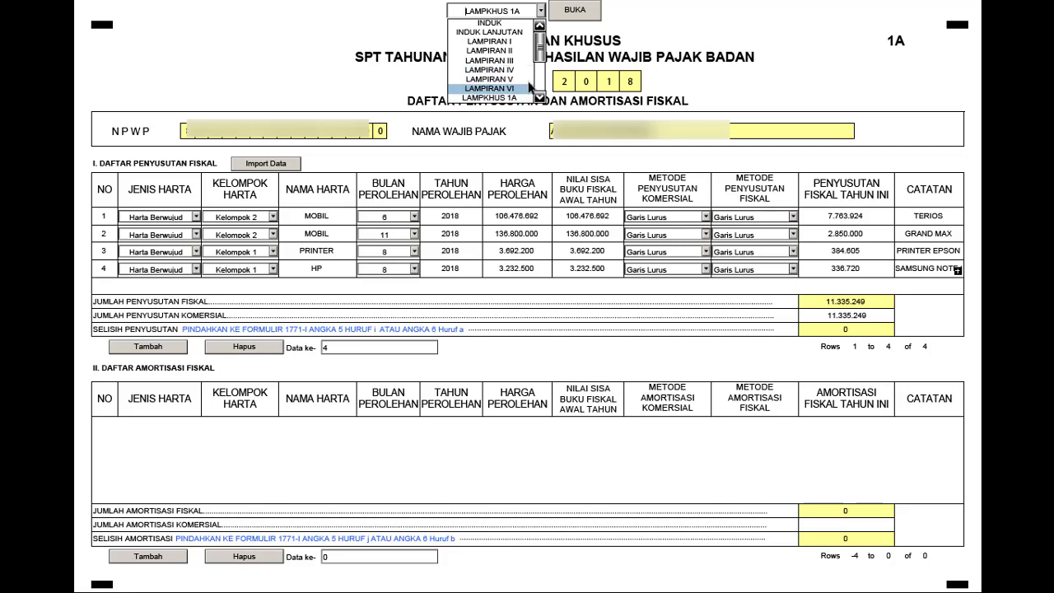
{"action": "scroll", "coordinate": [542, 66], "scroll_direction": "down", "scroll_amount": 2}
{"action": "left_click_drag", "start_coordinate": [541, 78], "coordinate": [542, 34]}
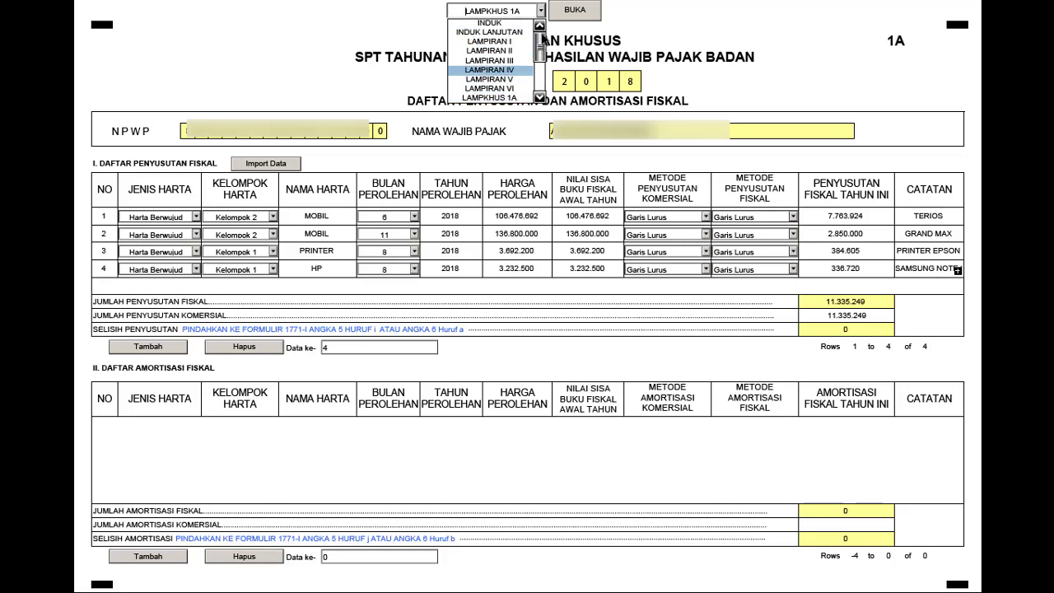
{"action": "left_click", "coordinate": [499, 41]}
{"action": "left_click", "coordinate": [574, 10]}
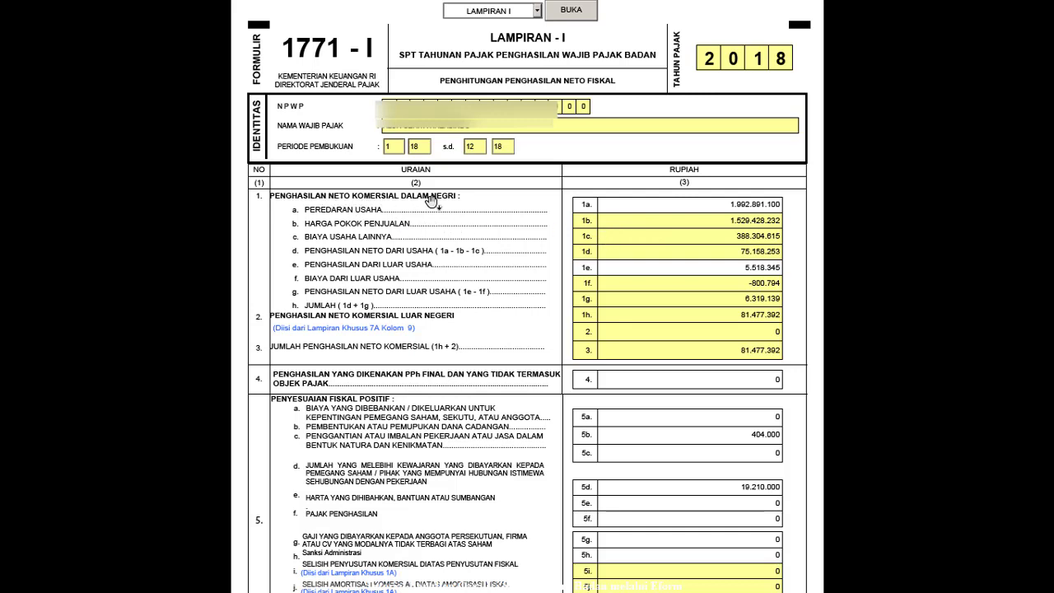
{"action": "key", "text": "alt+Tab"}
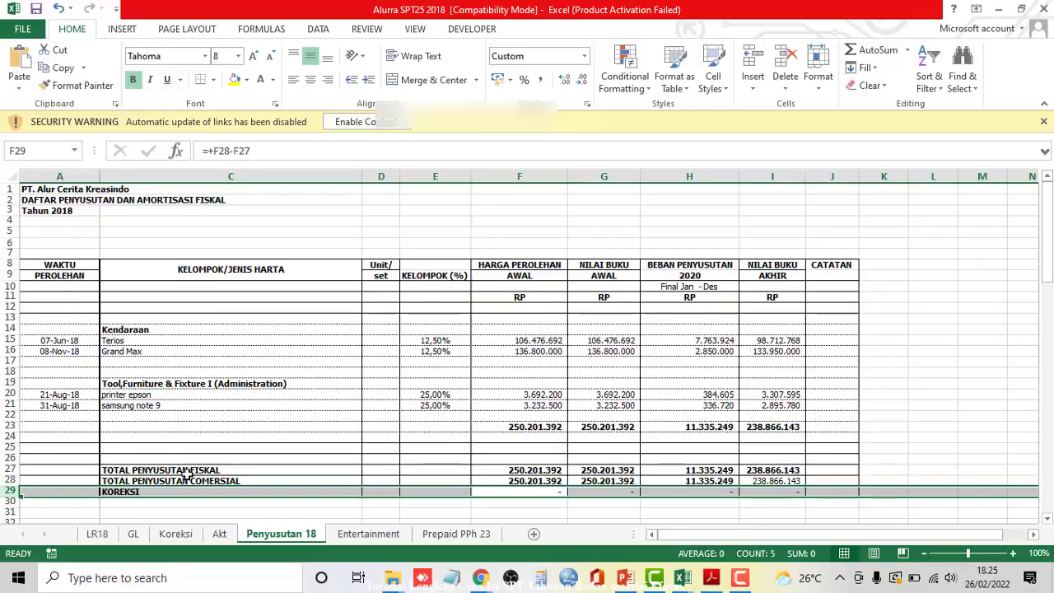
{"action": "left_click", "coordinate": [98, 533]}
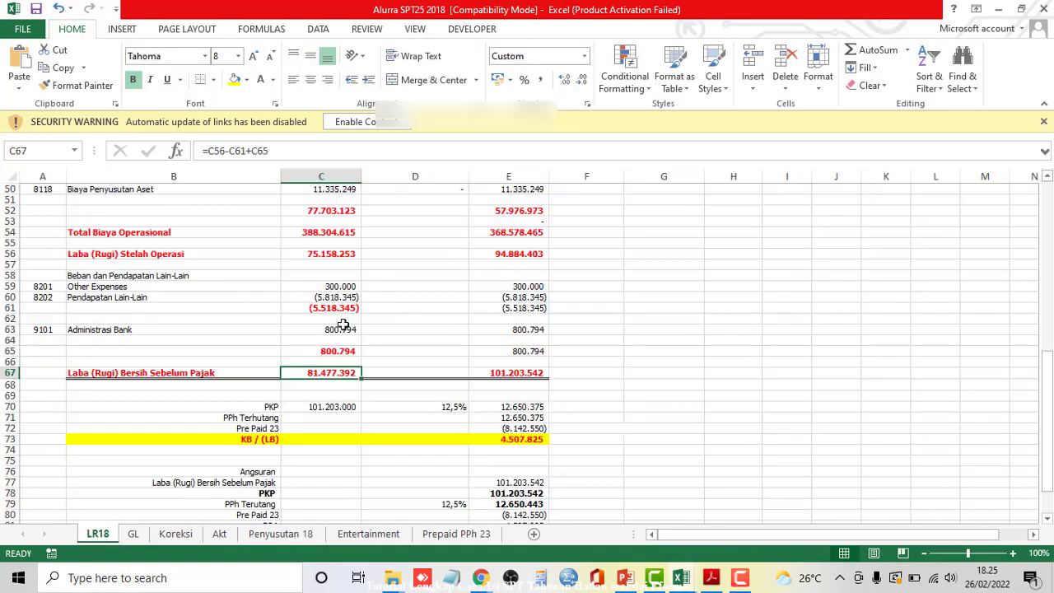
{"action": "scroll", "coordinate": [305, 329], "scroll_direction": "up", "scroll_amount": 16}
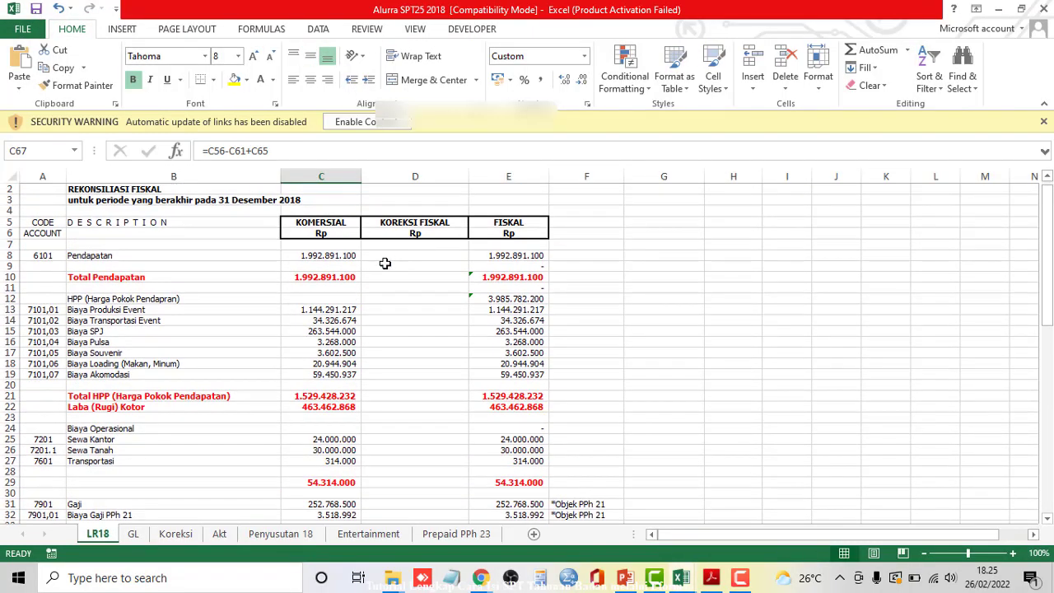
{"action": "key", "text": "alt+Tab"}
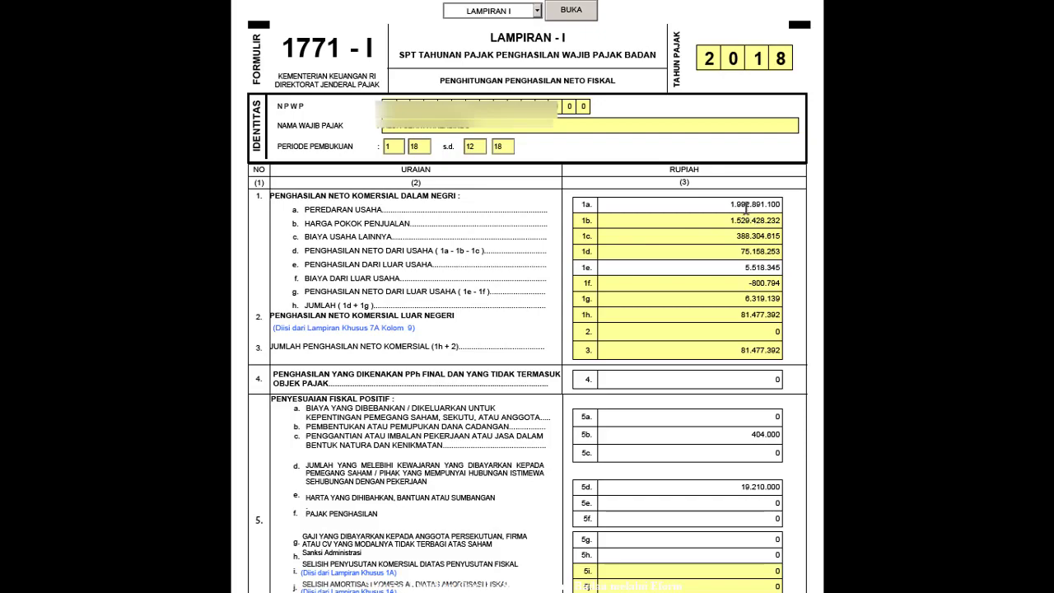
{"action": "key", "text": "alt+Tab"}
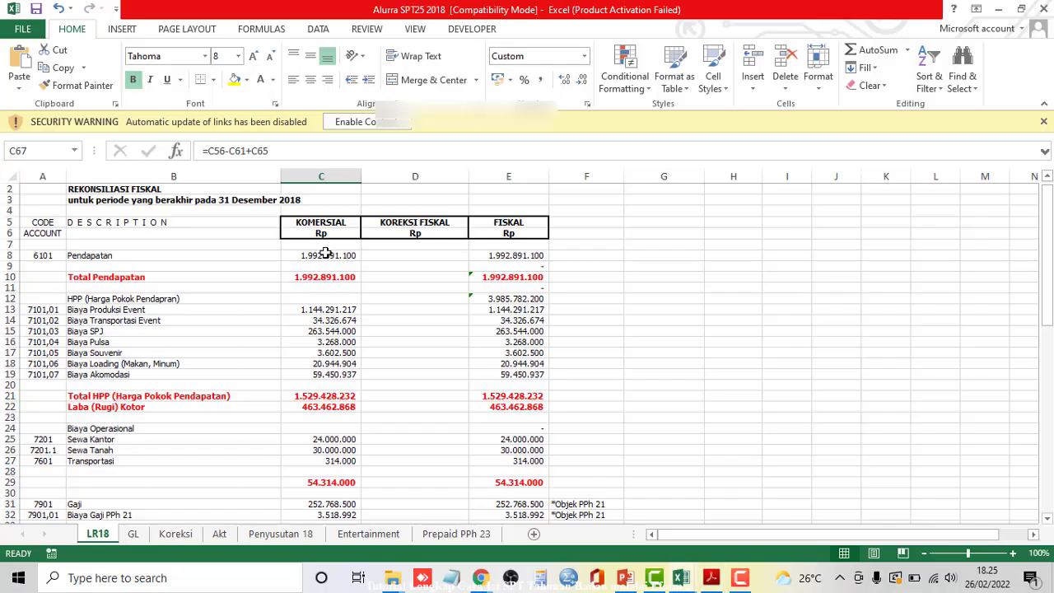
{"action": "left_click", "coordinate": [327, 258]}
{"action": "key", "text": "shift+space"}
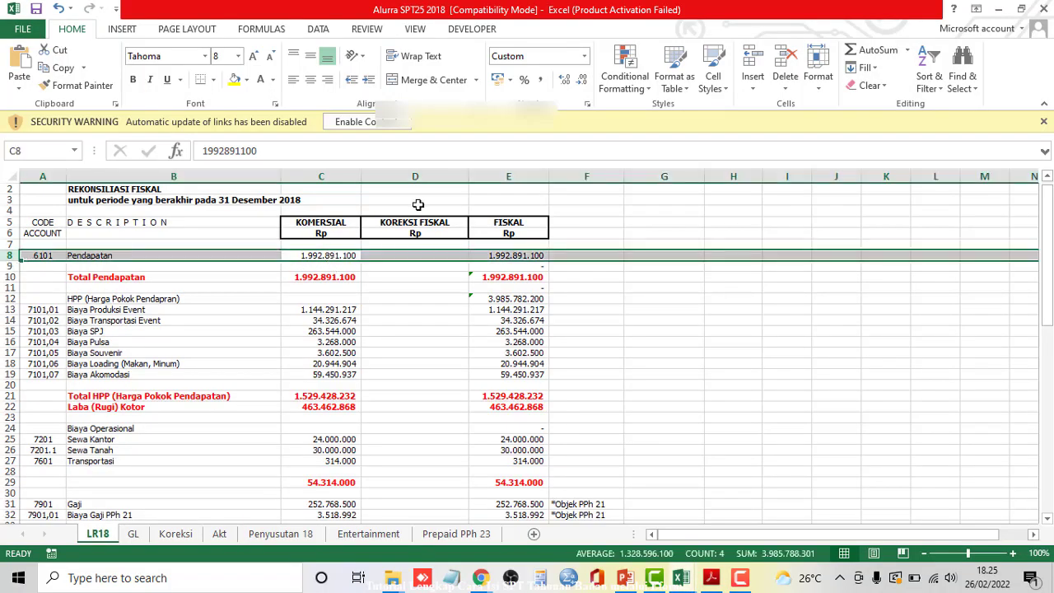
{"action": "key", "text": "alt+Tab"}
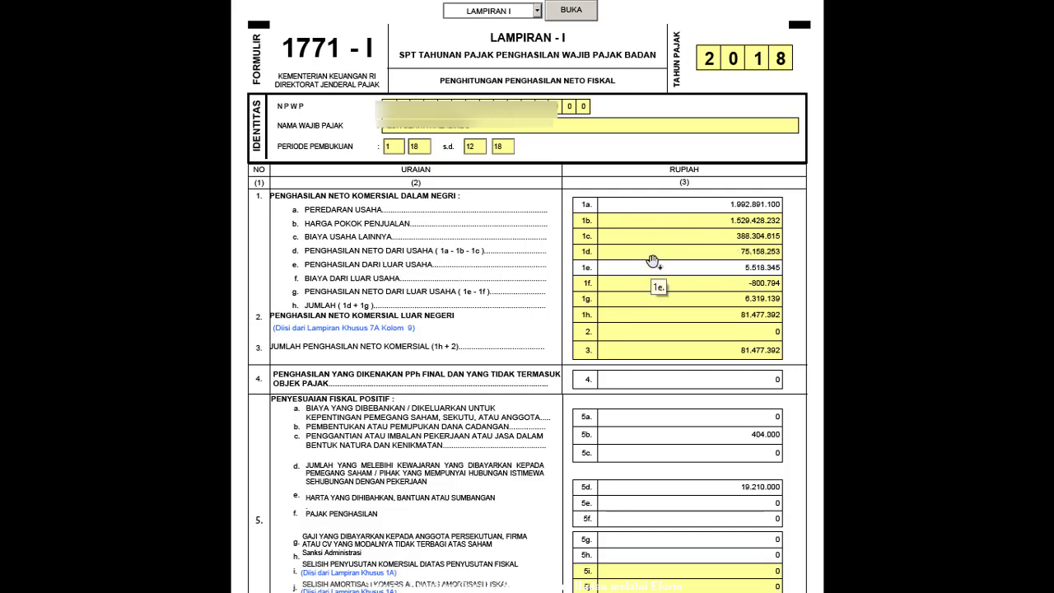
{"action": "key", "text": "alt+Tab"}
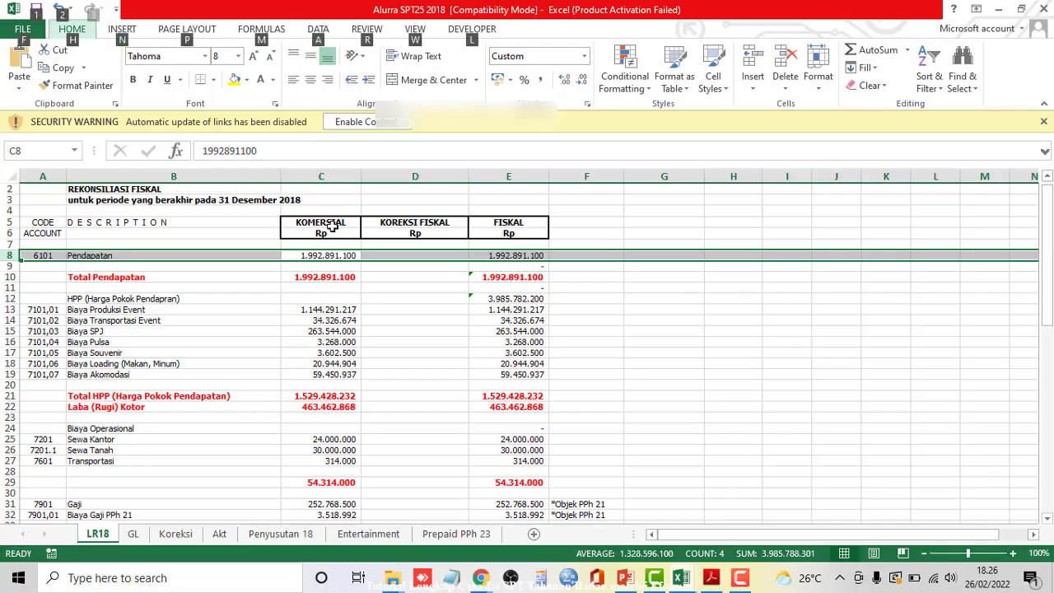
{"action": "scroll", "coordinate": [390, 332], "scroll_direction": "down", "scroll_amount": 14}
{"action": "scroll", "coordinate": [429, 345], "scroll_direction": "up", "scroll_amount": 5}
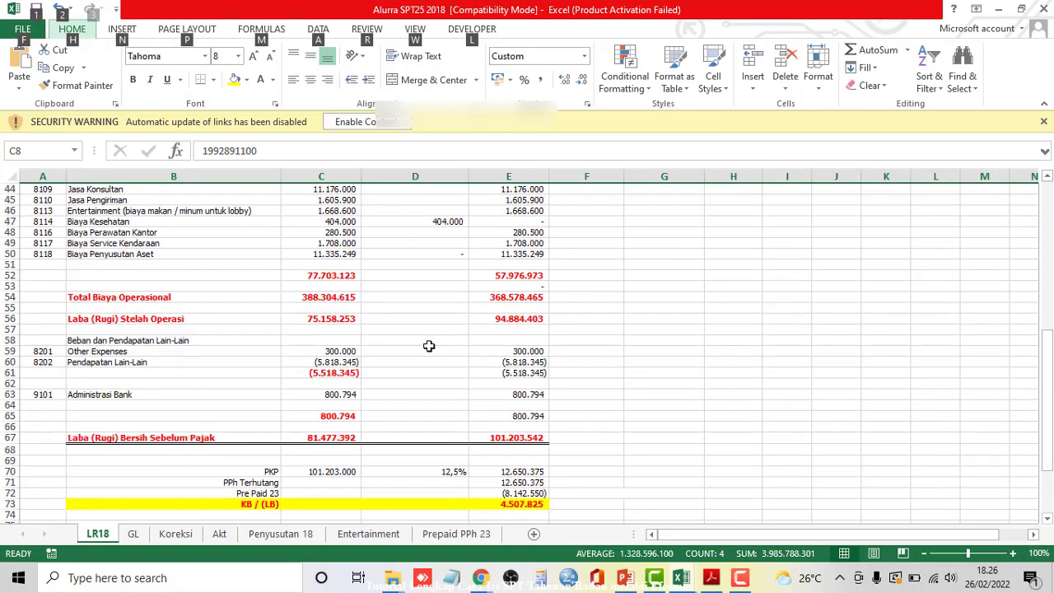
{"action": "scroll", "coordinate": [429, 346], "scroll_direction": "up", "scroll_amount": 14}
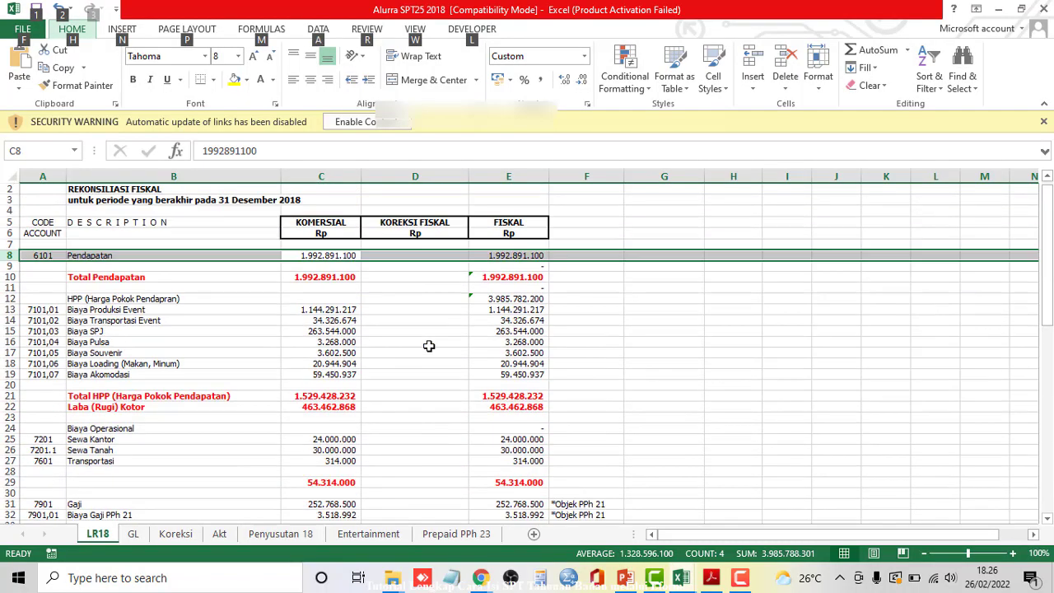
{"action": "key", "text": "alt+Tab"}
{"action": "left_click", "coordinate": [371, 271]}
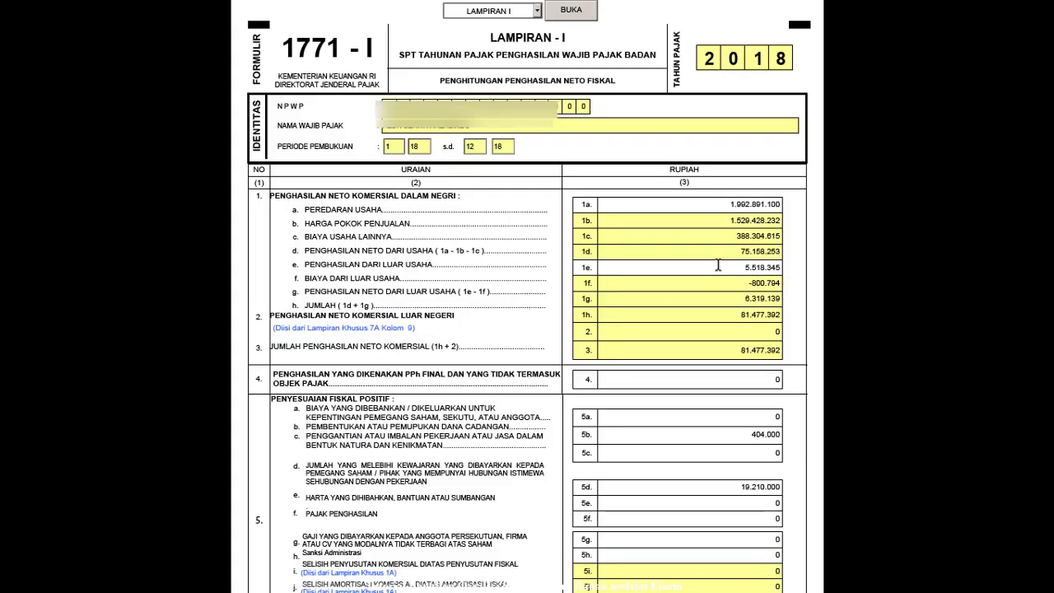
{"action": "key", "text": "alt+Tab"}
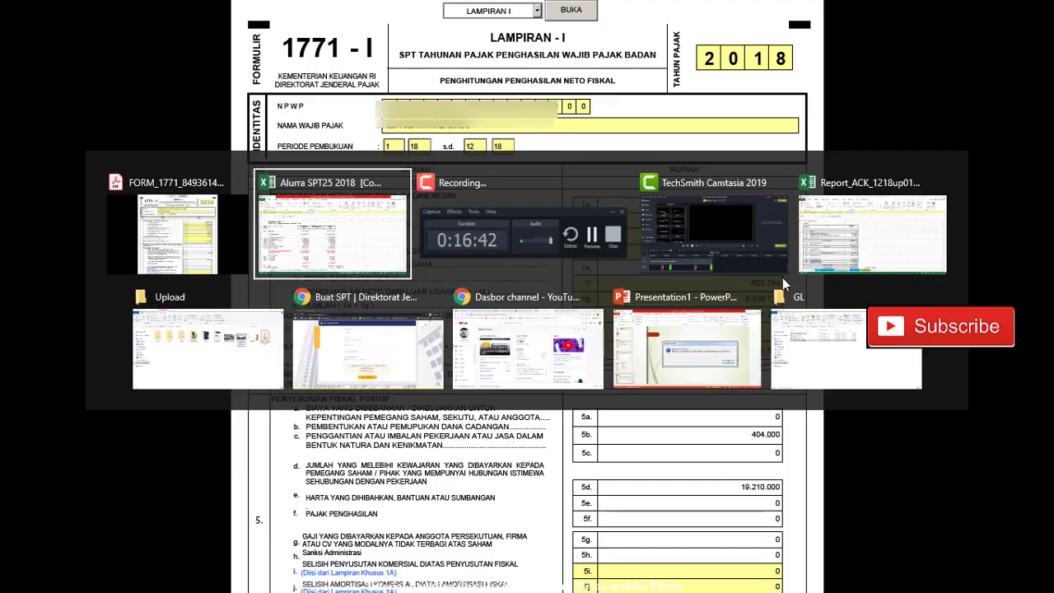
{"action": "key", "text": "alt+Tab"}
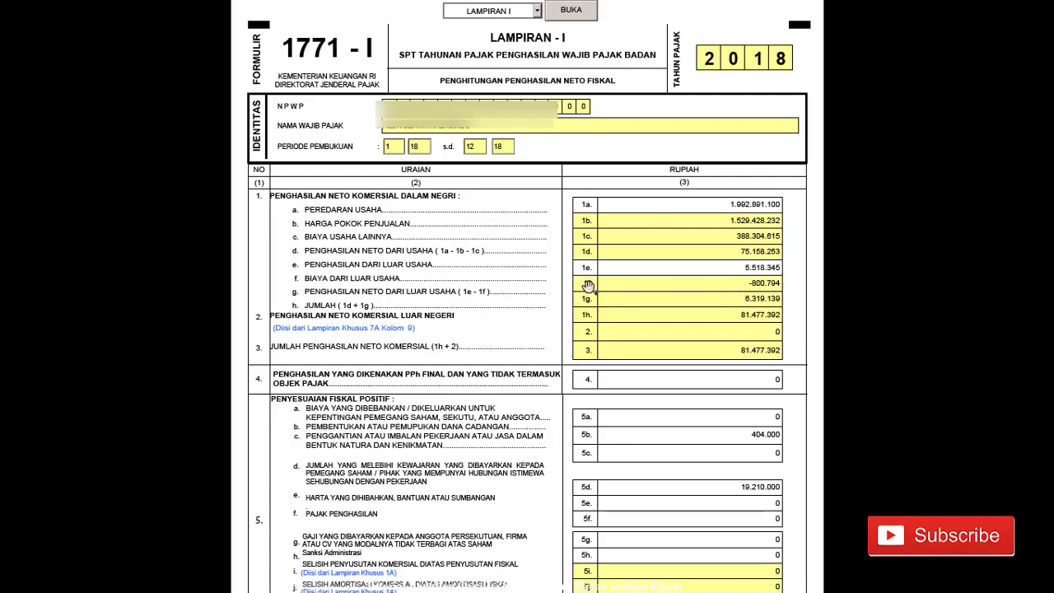
{"action": "key", "text": "alt+Tab"}
{"action": "scroll", "coordinate": [383, 381], "scroll_direction": "down", "scroll_amount": 12}
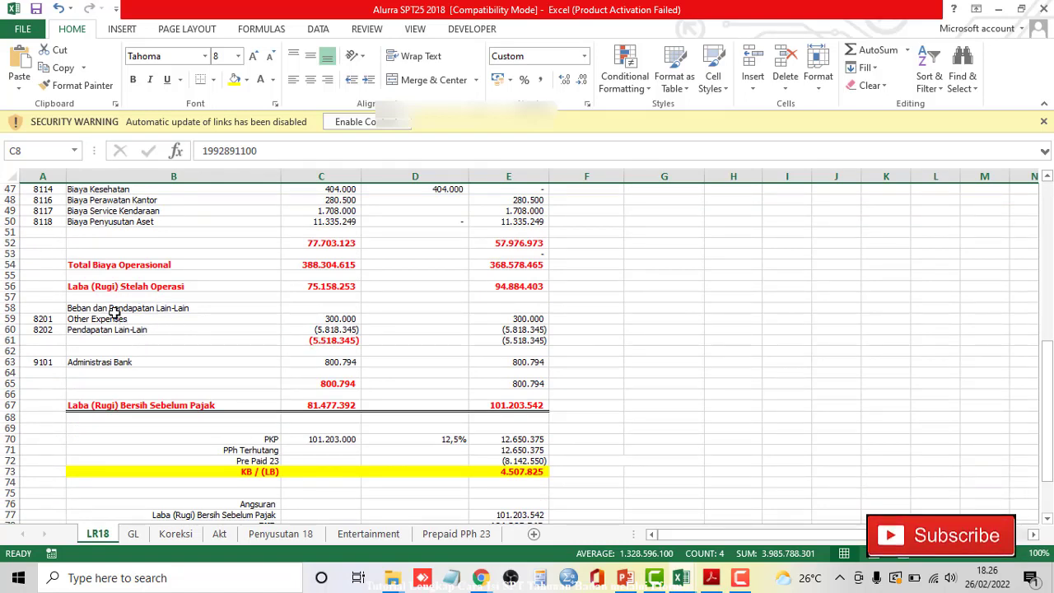
{"action": "left_click_drag", "start_coordinate": [89, 307], "coordinate": [494, 307]}
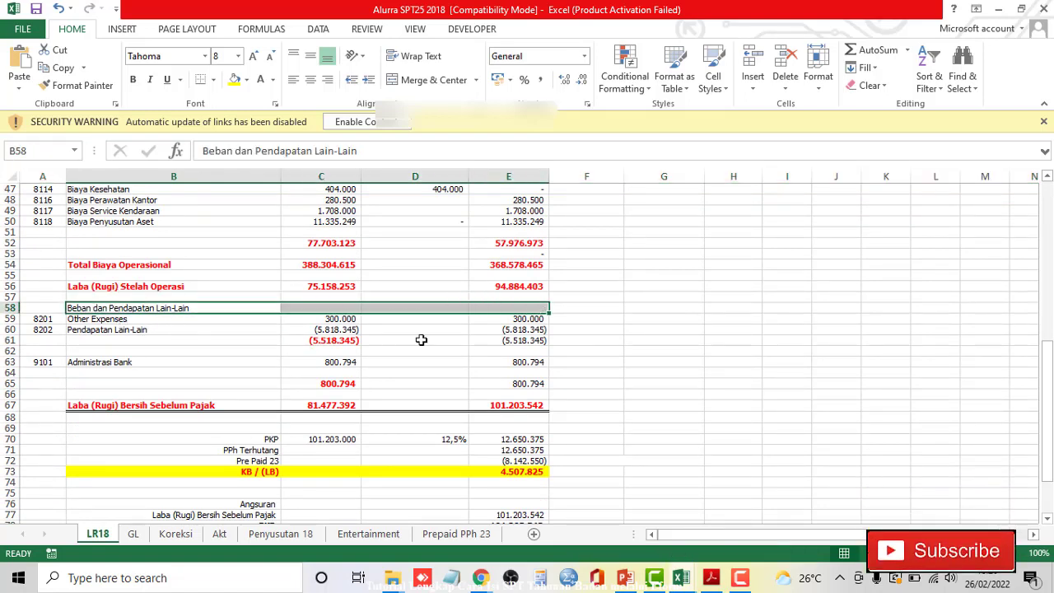
{"action": "left_click", "coordinate": [345, 340]}
{"action": "key", "text": "alt+Tab"}
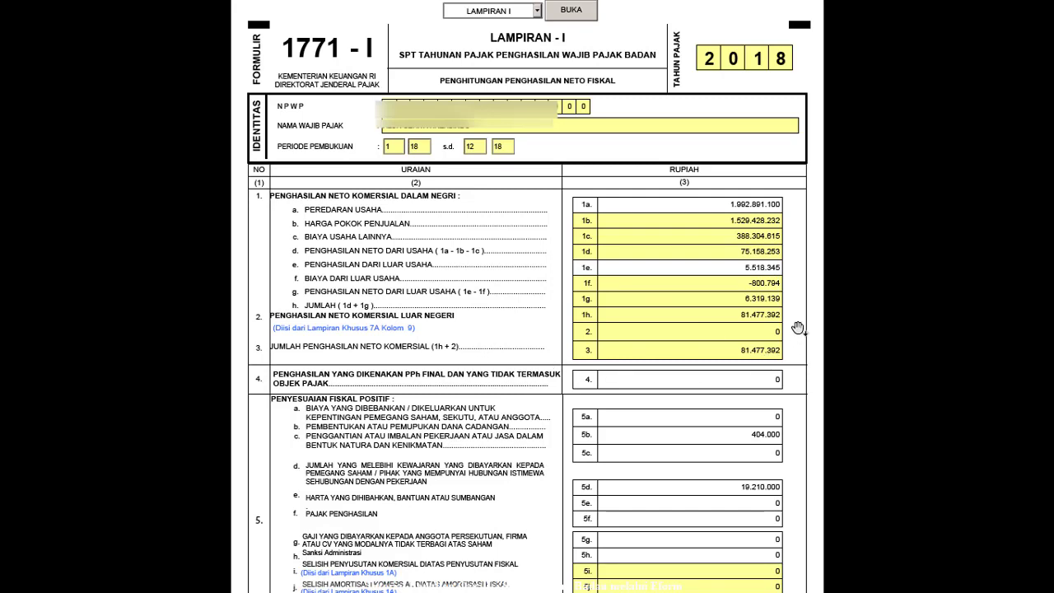
{"action": "key", "text": "alt+Tab"}
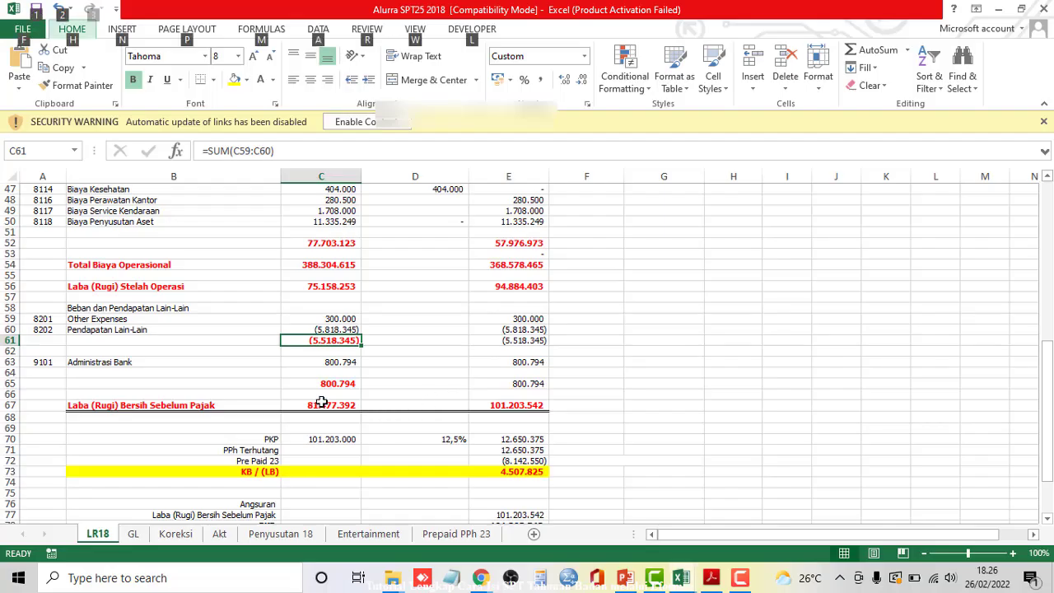
{"action": "left_click", "coordinate": [321, 402]}
{"action": "key", "text": "shift+space"}
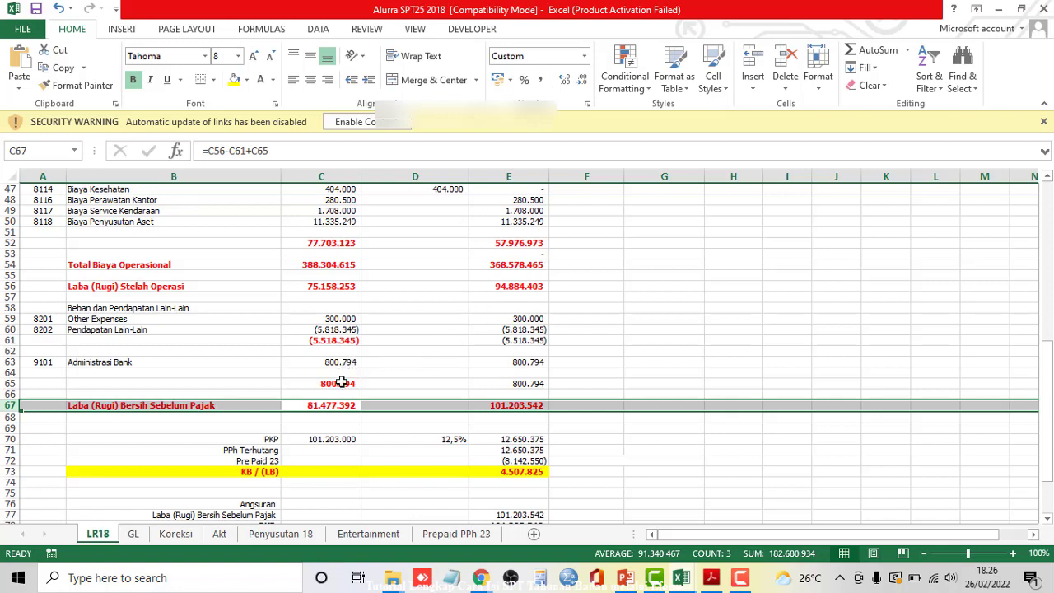
{"action": "left_click", "coordinate": [336, 406]}
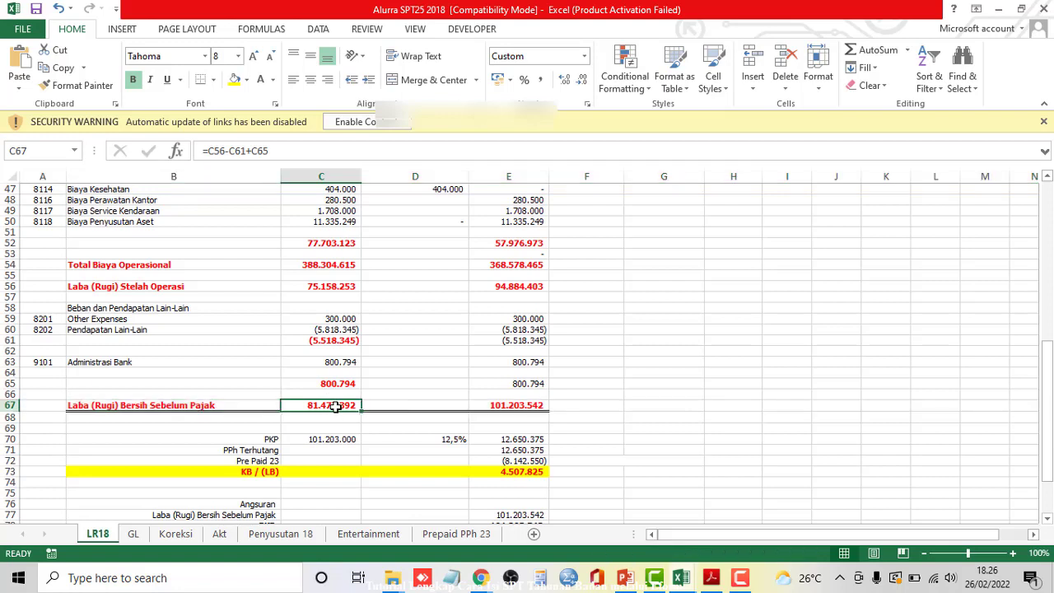
{"action": "left_click", "coordinate": [517, 406]}
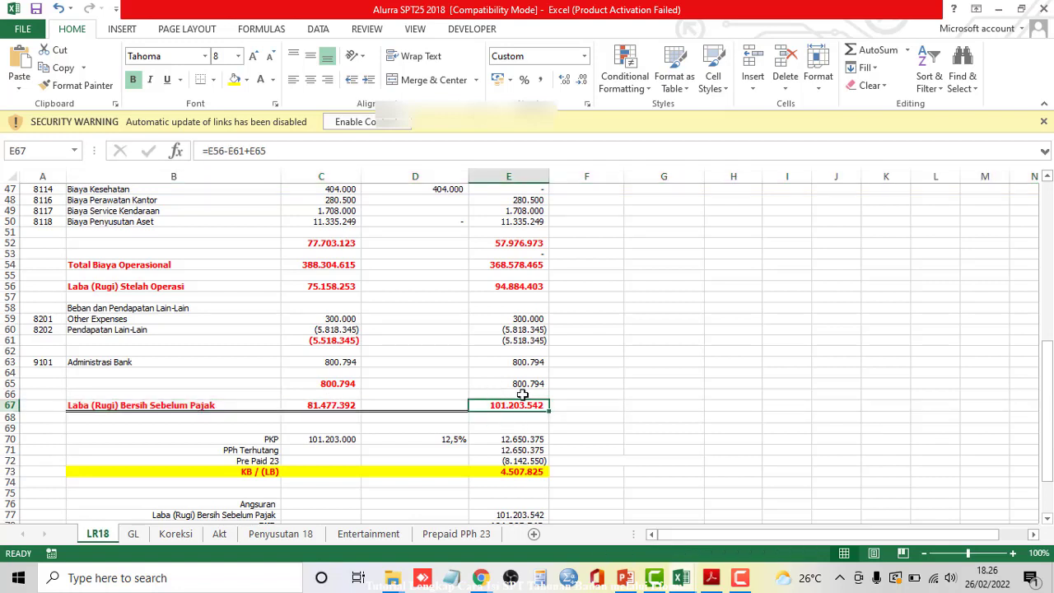
{"action": "key", "text": "alt+Tab"}
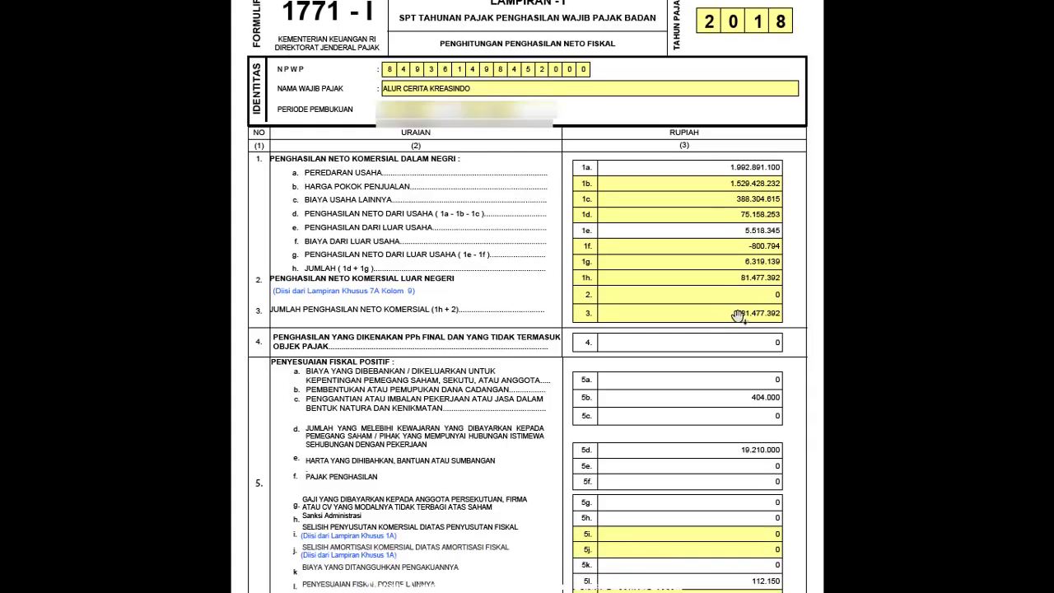
{"action": "scroll", "coordinate": [727, 322], "scroll_direction": "down", "scroll_amount": 3}
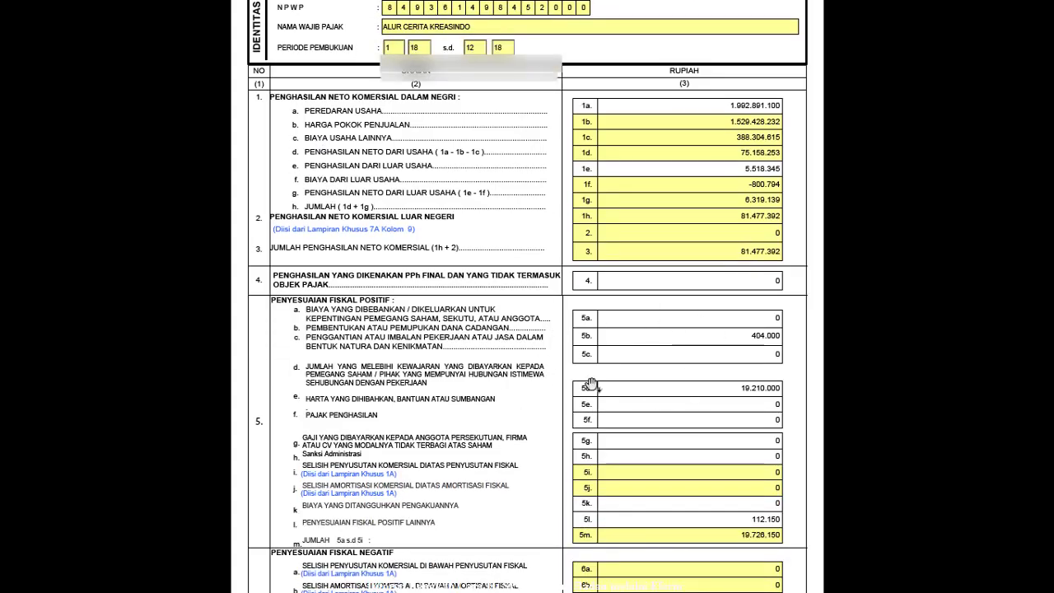
{"action": "scroll", "coordinate": [733, 368], "scroll_direction": "down", "scroll_amount": 1}
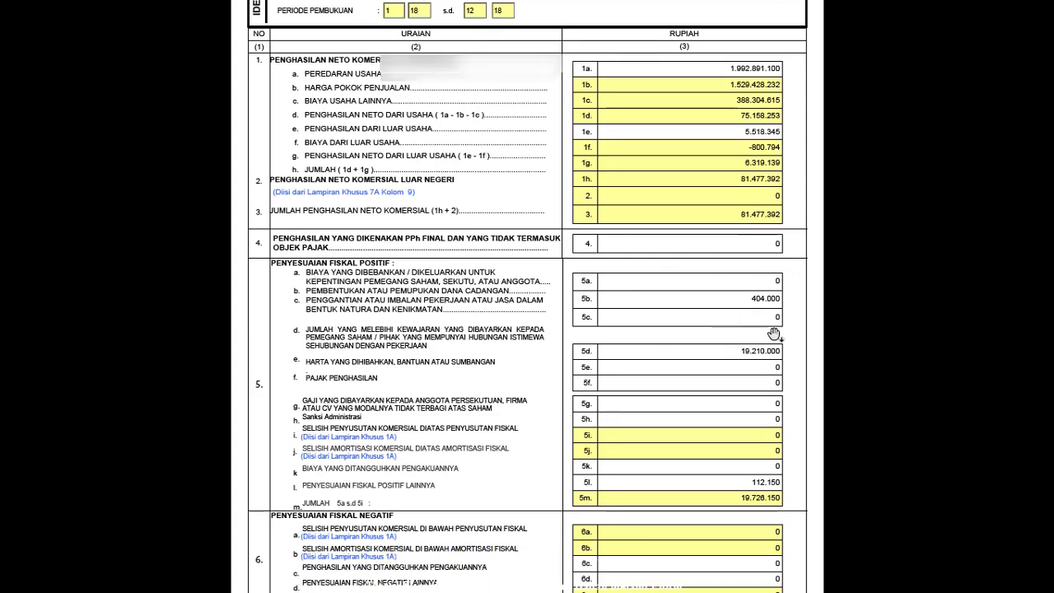
{"action": "key", "text": "alt+Tab"}
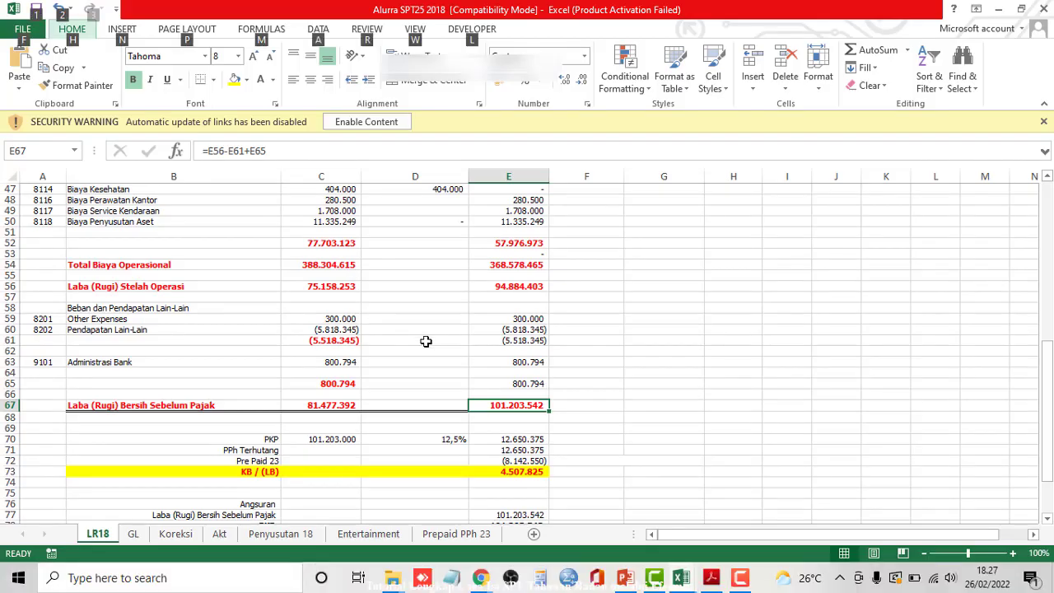
{"action": "scroll", "coordinate": [425, 341], "scroll_direction": "up", "scroll_amount": 1}
{"action": "left_click", "coordinate": [426, 341]}
{"action": "scroll", "coordinate": [433, 313], "scroll_direction": "up", "scroll_amount": 9}
{"action": "left_click", "coordinate": [435, 253], "text": "shift"}
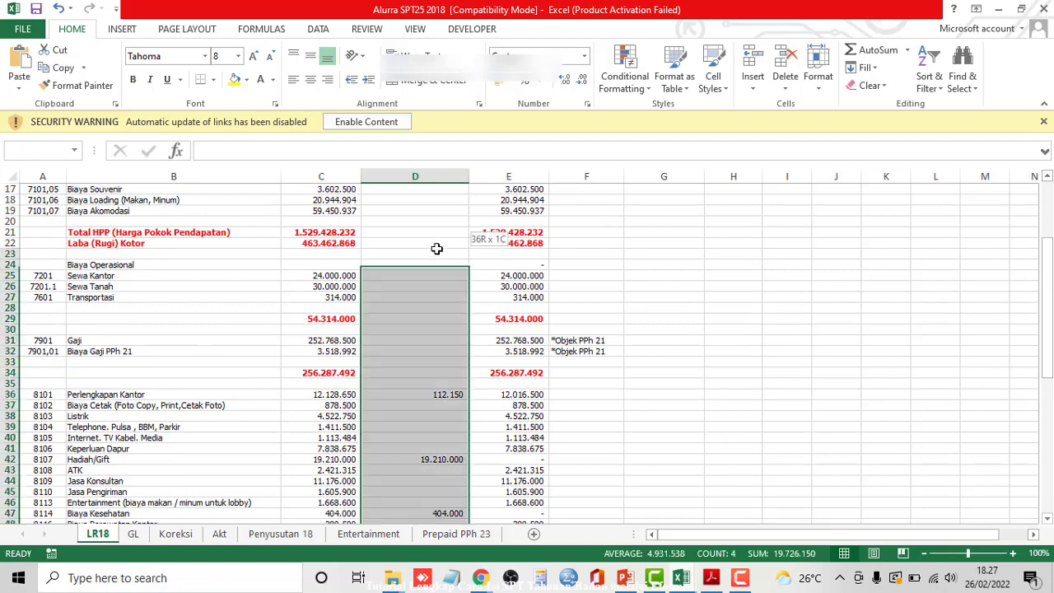
{"action": "scroll", "coordinate": [447, 272], "scroll_direction": "down", "scroll_amount": 4}
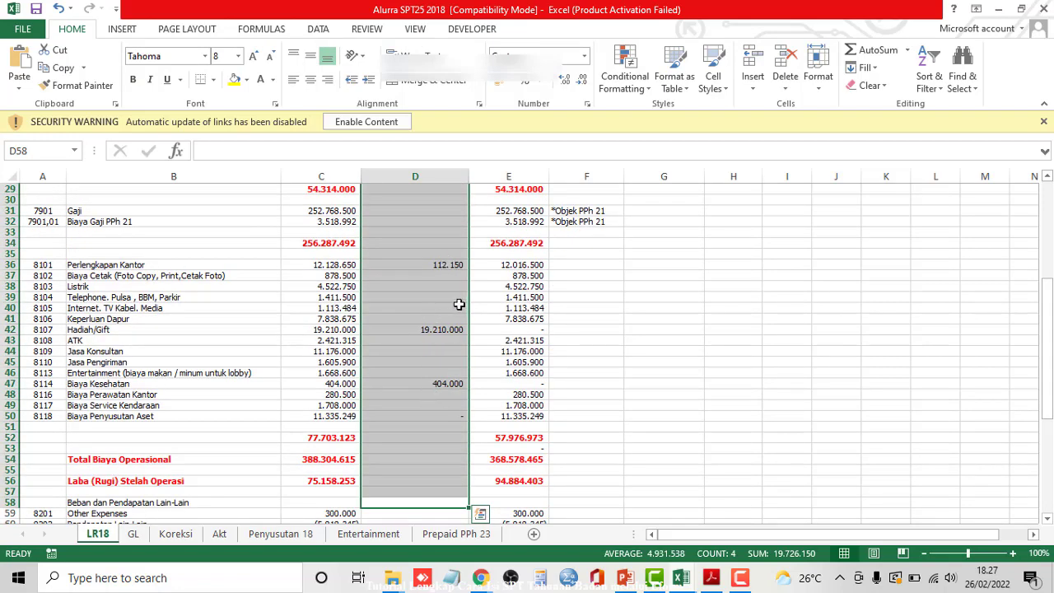
{"action": "left_click_drag", "start_coordinate": [124, 331], "coordinate": [434, 333]}
{"action": "scroll", "coordinate": [434, 372], "scroll_direction": "down", "scroll_amount": 1}
{"action": "left_click", "coordinate": [369, 383]}
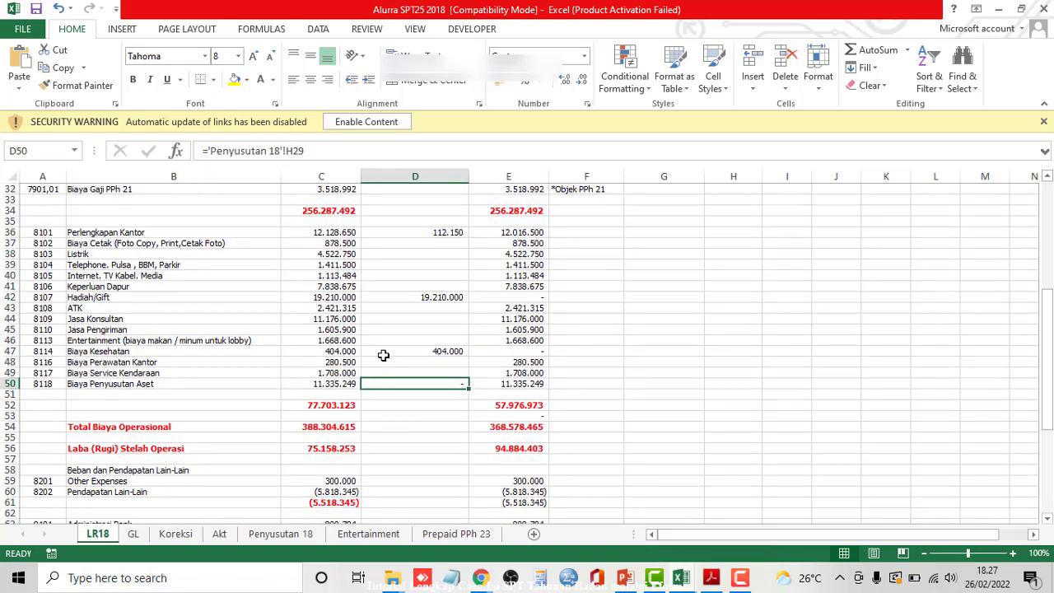
{"action": "left_click", "coordinate": [386, 350]}
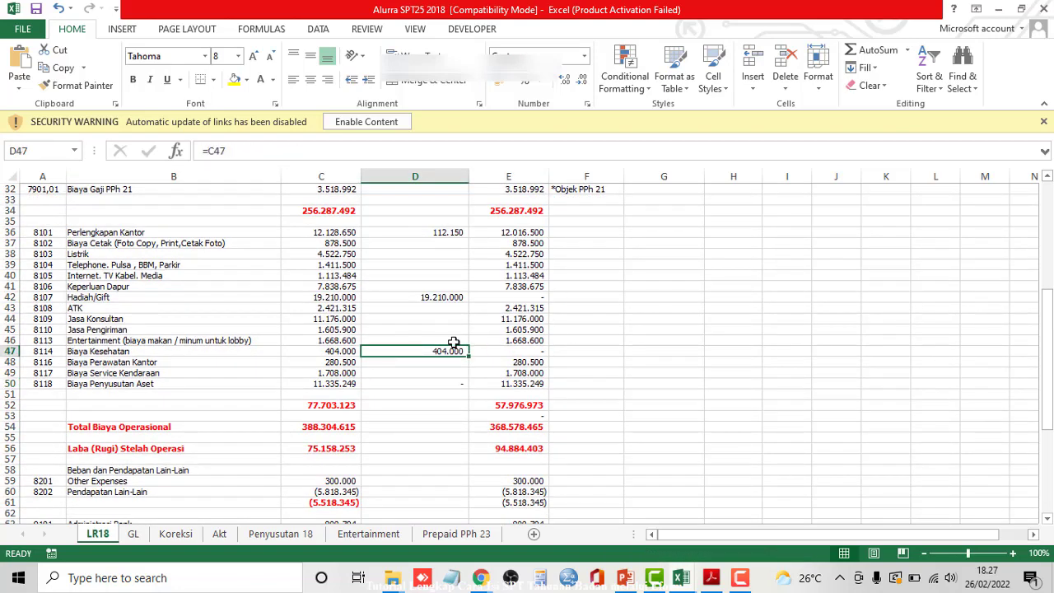
{"action": "key", "text": "alt+Tab"}
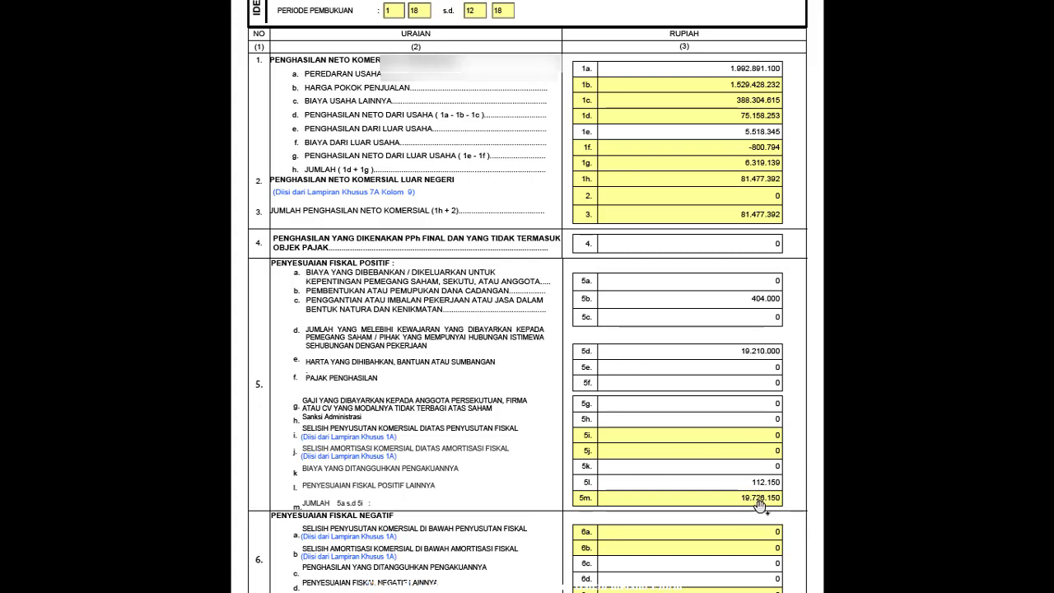
{"action": "key", "text": "alt+Tab"}
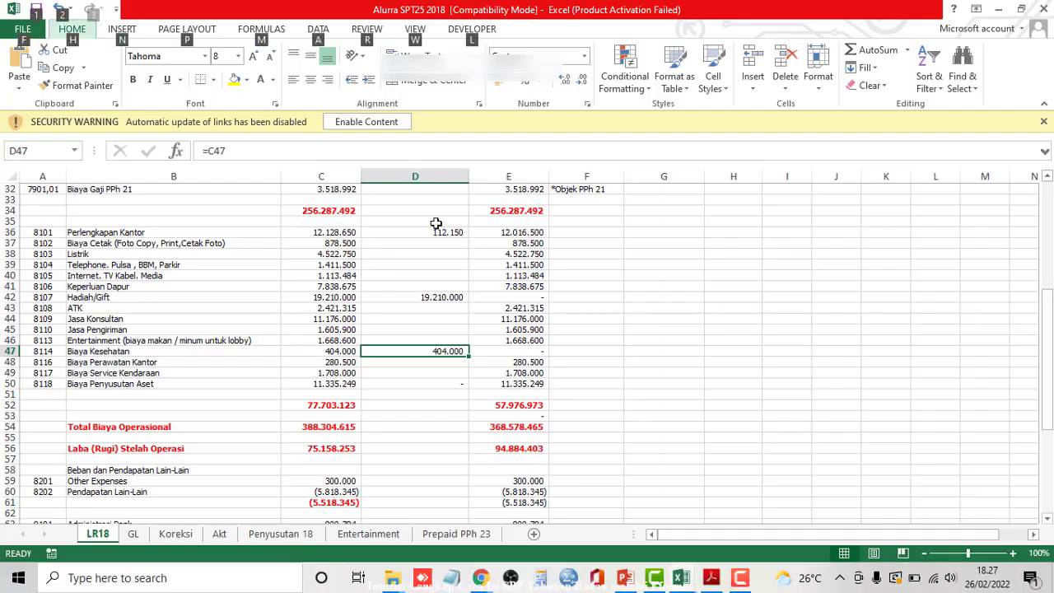
{"action": "left_click_drag", "start_coordinate": [436, 223], "coordinate": [432, 375]}
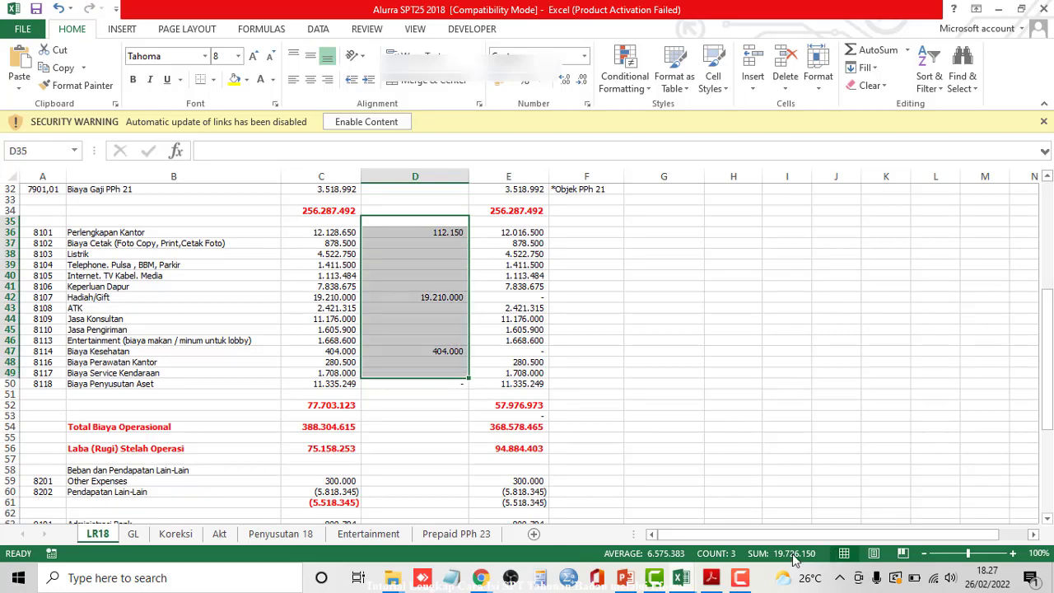
{"action": "key", "text": "alt+Tab"}
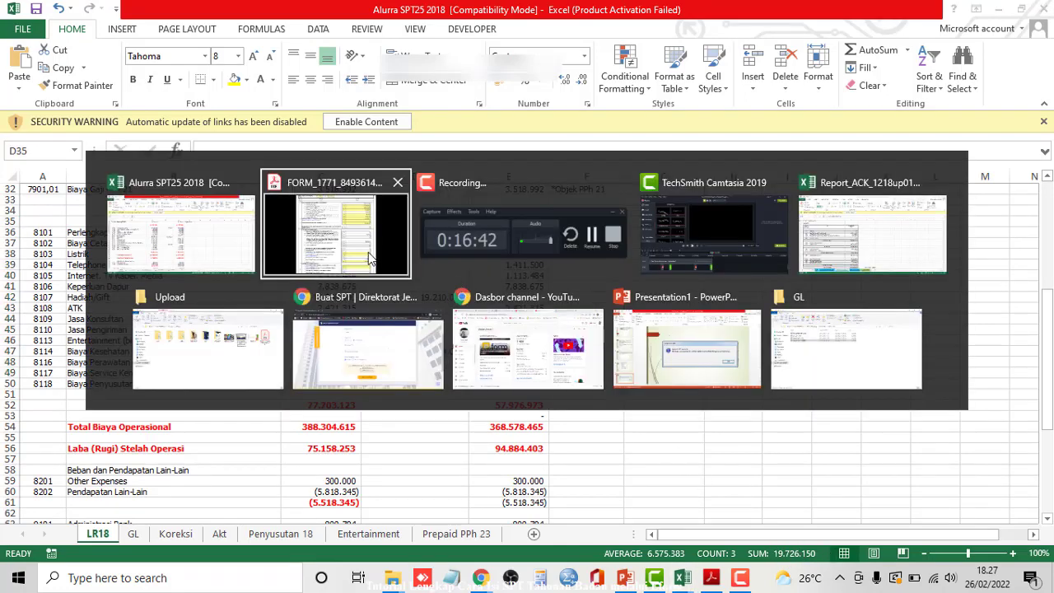
{"action": "scroll", "coordinate": [696, 334], "scroll_direction": "down", "scroll_amount": 4}
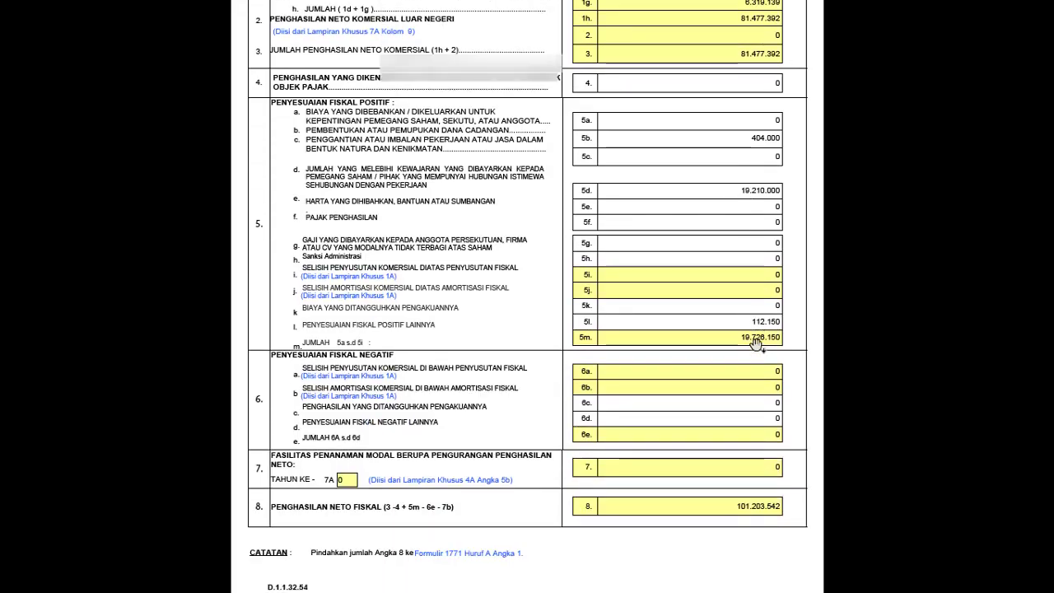
{"action": "scroll", "coordinate": [755, 344], "scroll_direction": "down", "scroll_amount": 1}
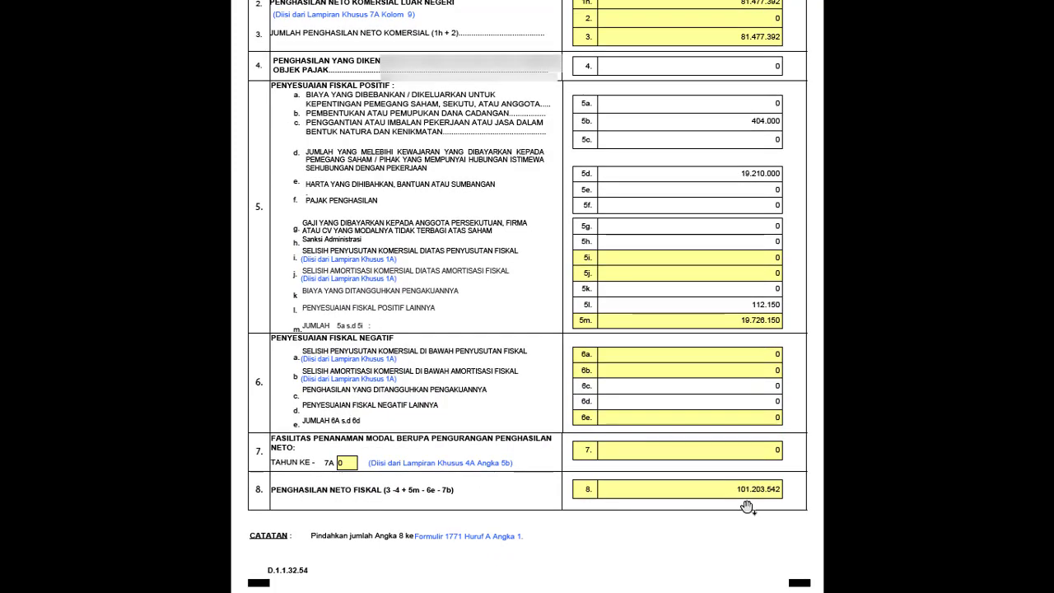
{"action": "key", "text": "alt+Tab"}
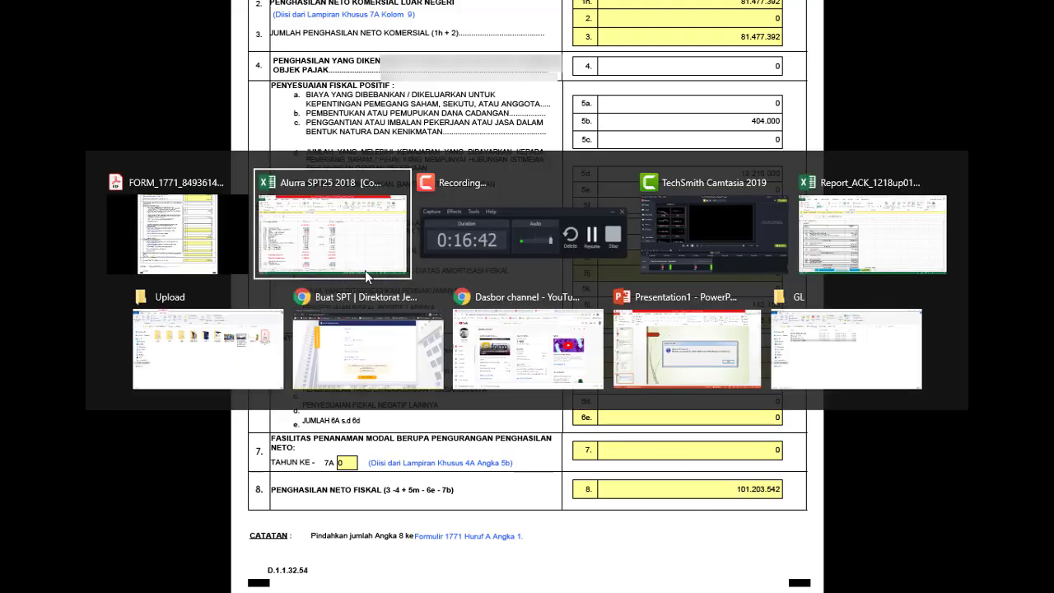
{"action": "scroll", "coordinate": [556, 416], "scroll_direction": "down", "scroll_amount": 11}
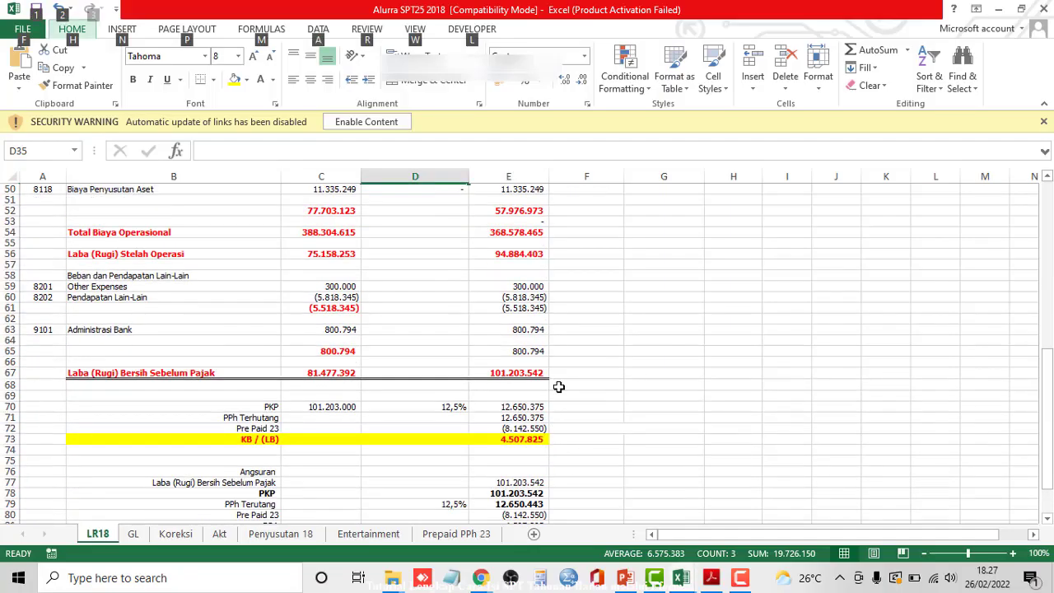
{"action": "scroll", "coordinate": [543, 363], "scroll_direction": "up", "scroll_amount": 2}
{"action": "left_click", "coordinate": [523, 279]}
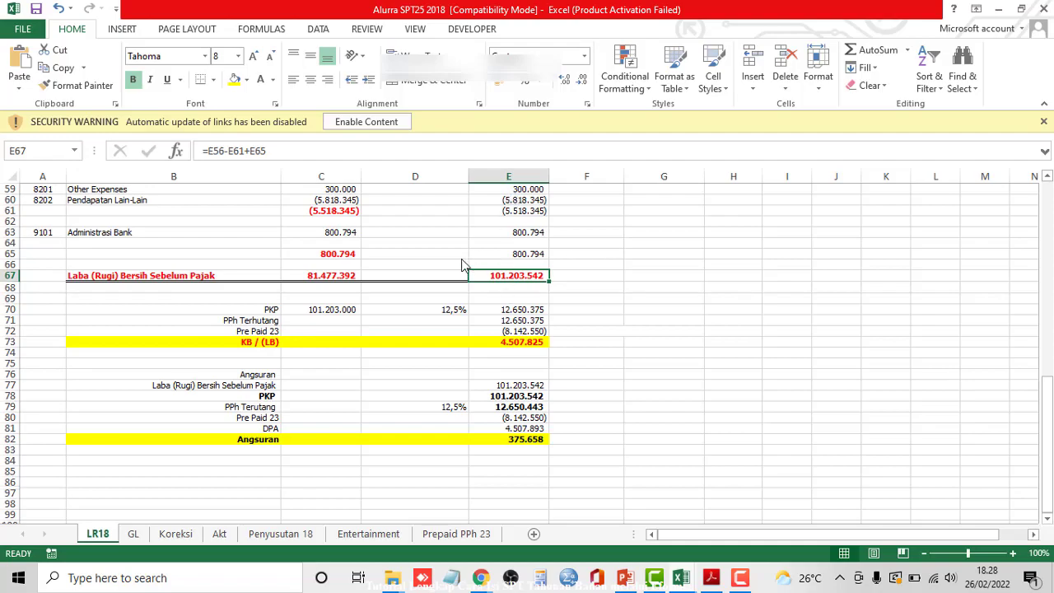
{"action": "key", "text": "alt+Tab"}
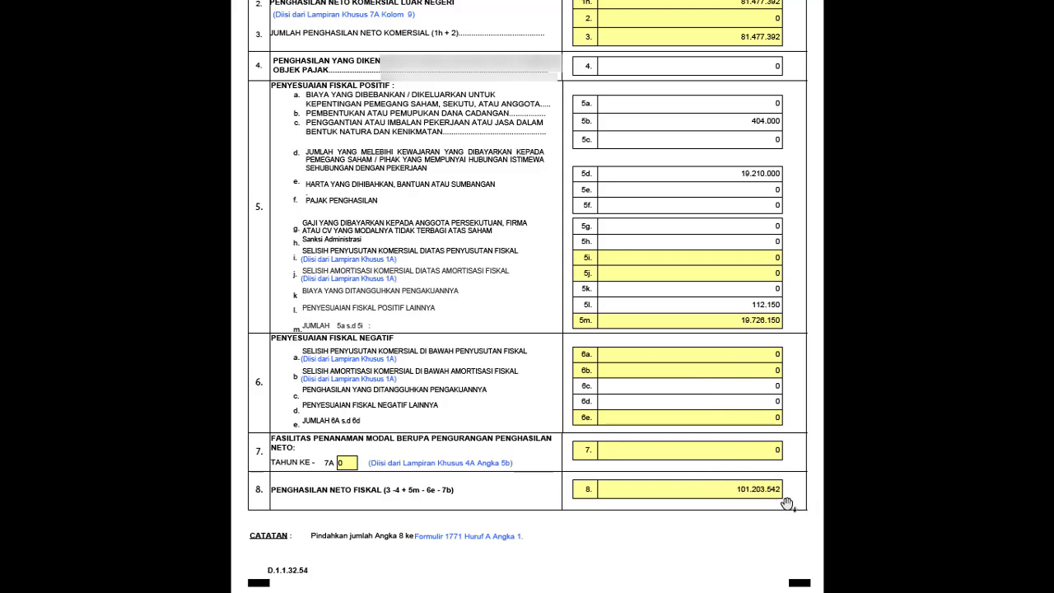
{"action": "key", "text": "alt+Tab"}
{"action": "scroll", "coordinate": [684, 433], "scroll_direction": "up", "scroll_amount": 5}
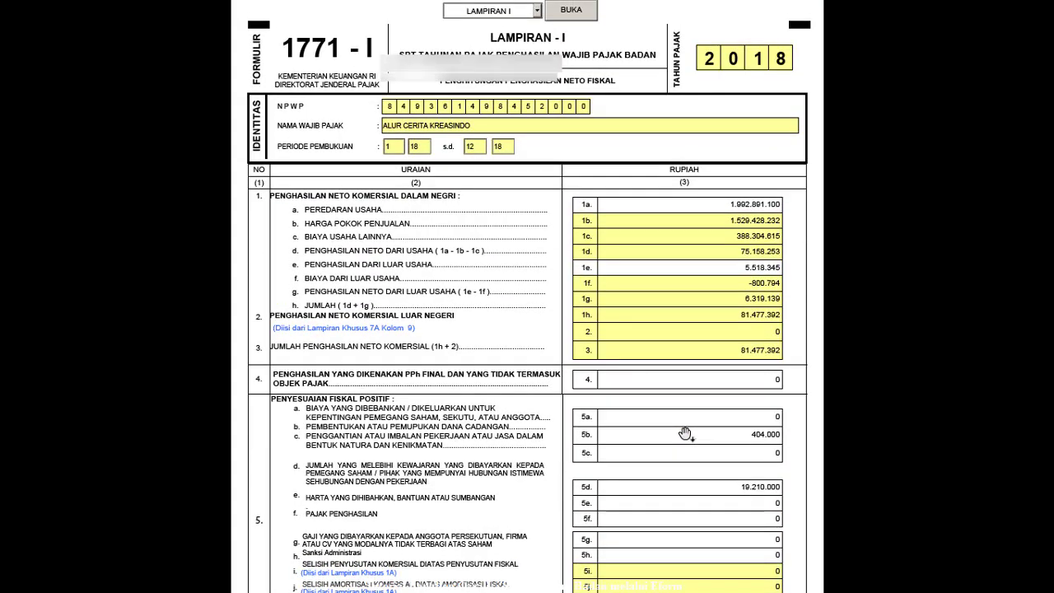
- Open the INDUK LANJUTAN continuation page of the 1771 return
{"action": "left_click", "coordinate": [536, 11]}
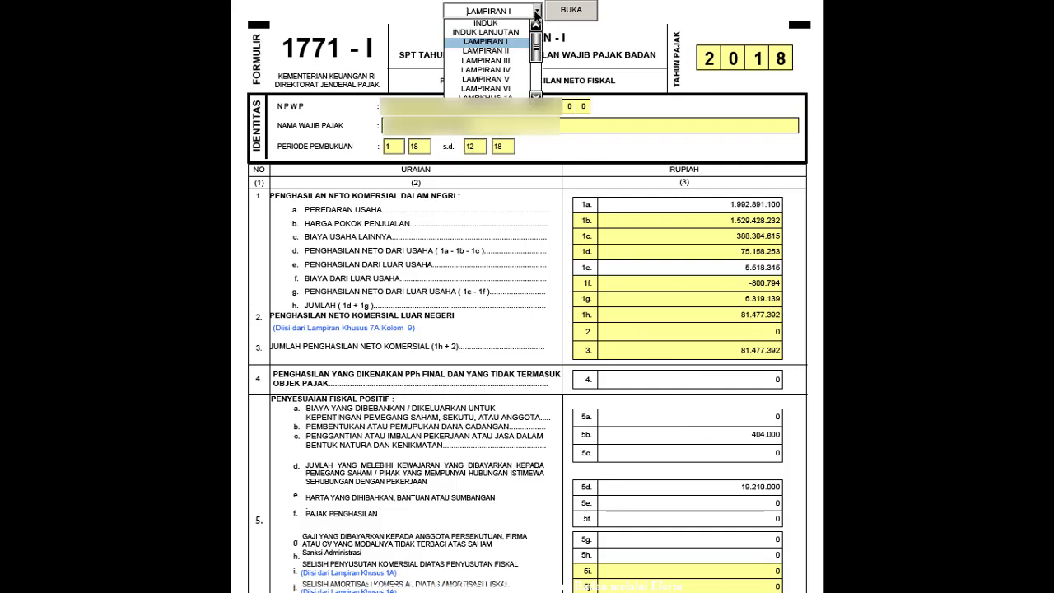
{"action": "left_click", "coordinate": [501, 34]}
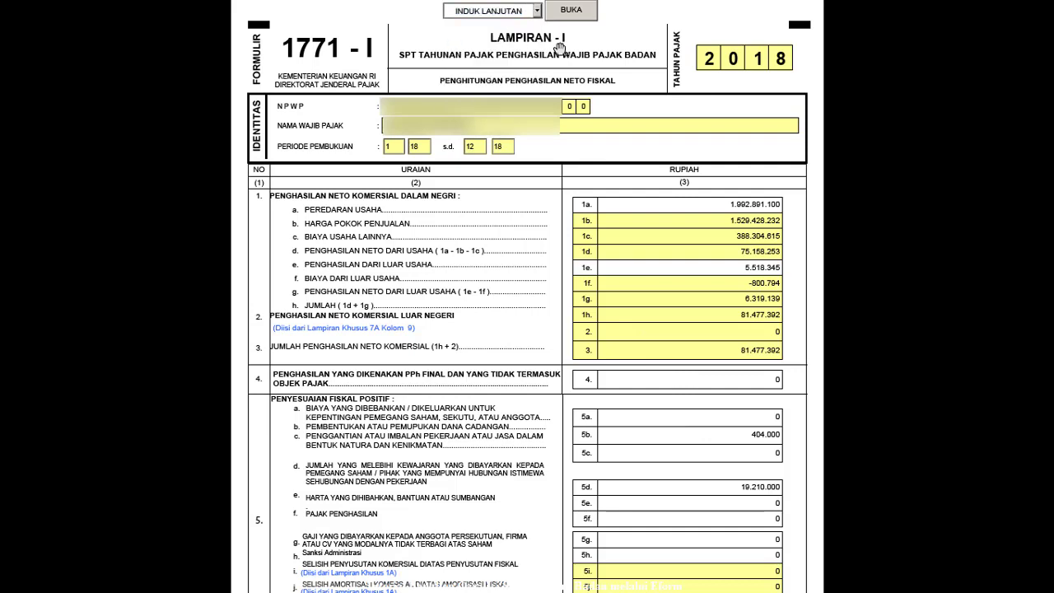
{"action": "left_click", "coordinate": [568, 11]}
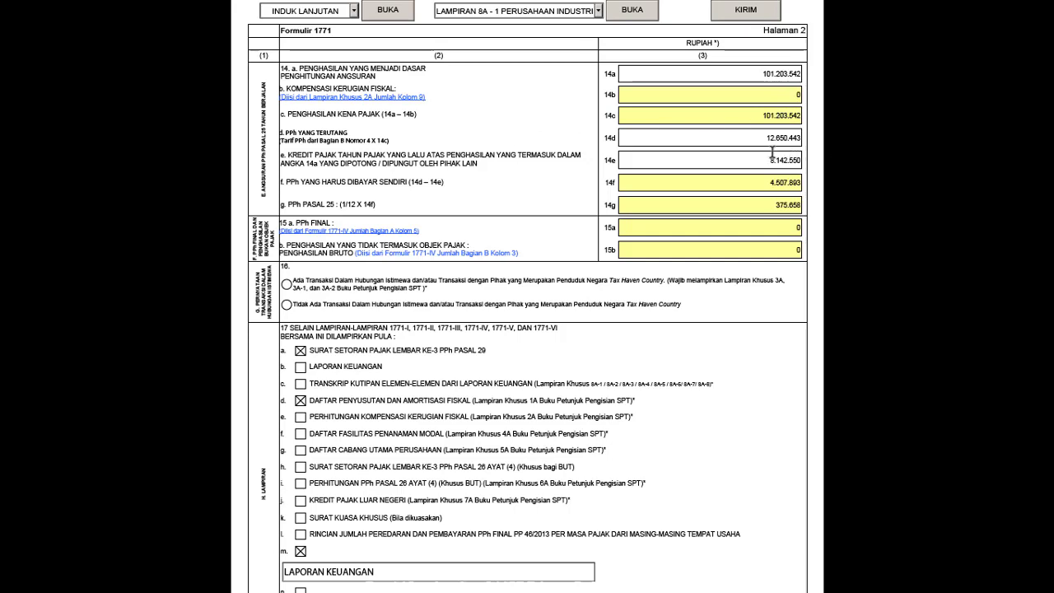
- Compare page 2 with Excel's 12,5% rate in D70 and tax owed in E71
{"action": "key", "text": "alt+Tab"}
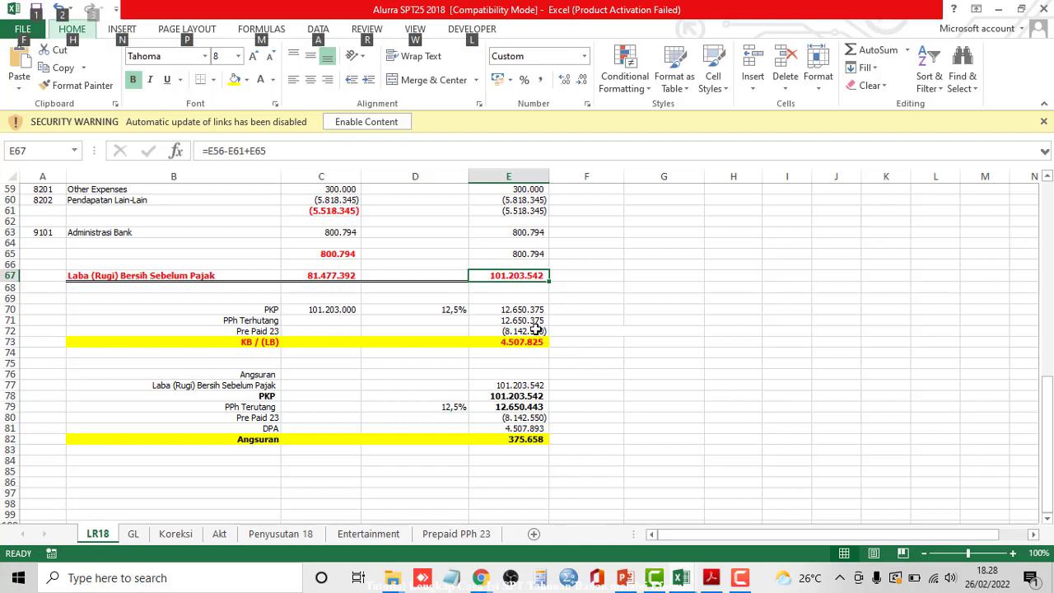
{"action": "left_click", "coordinate": [531, 320]}
{"action": "key", "text": "shift+space"}
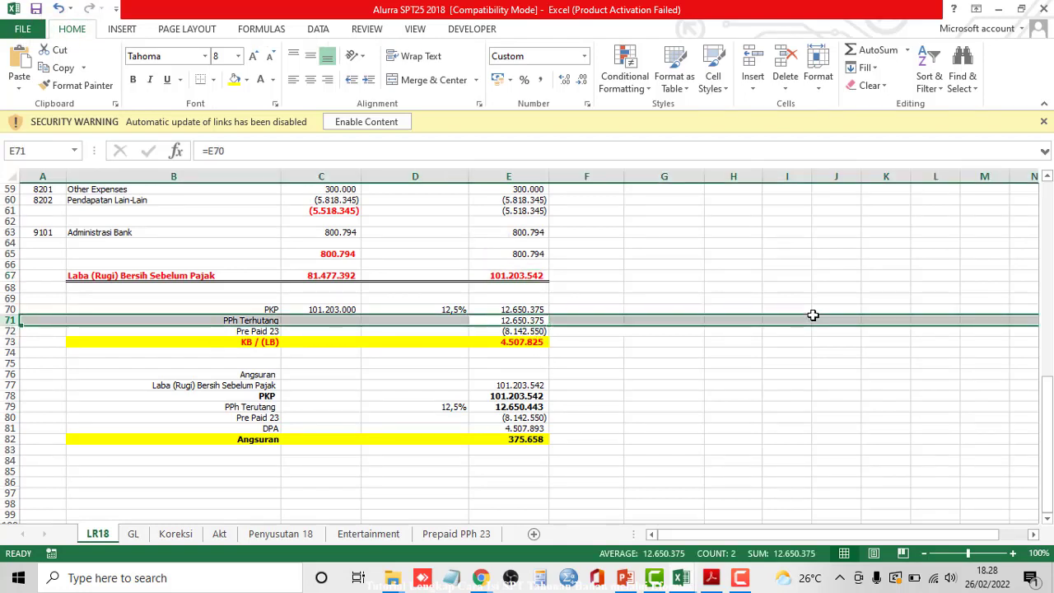
{"action": "left_click", "coordinate": [451, 304]}
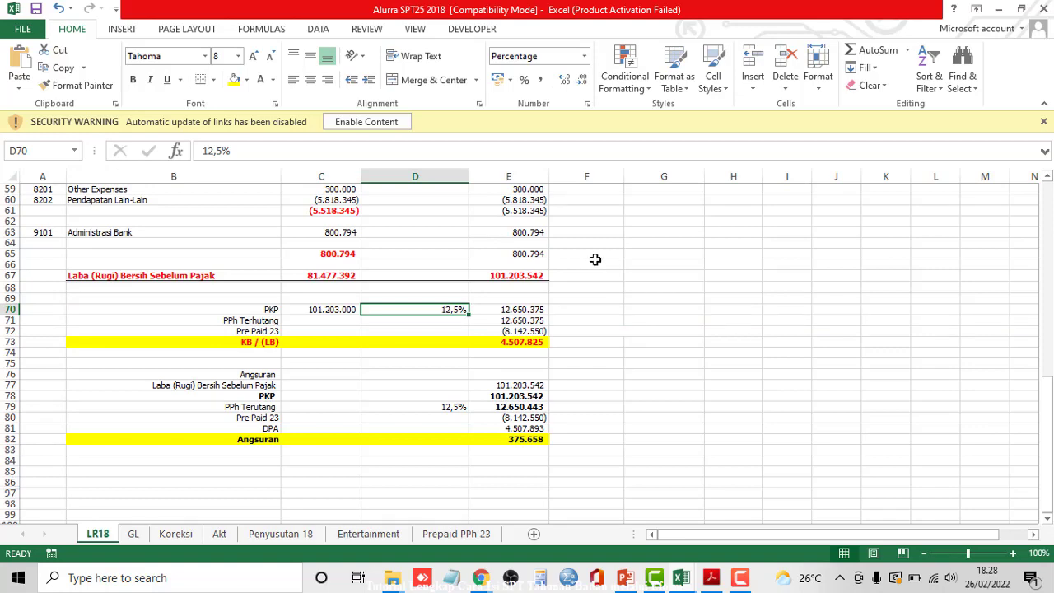
{"action": "scroll", "coordinate": [595, 260], "scroll_direction": "up", "scroll_amount": 19}
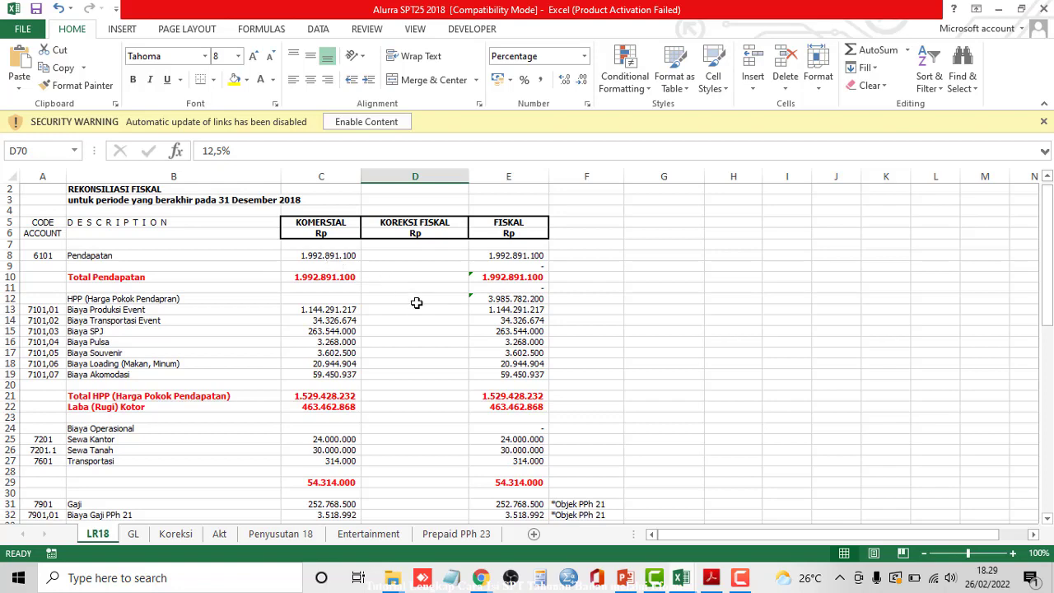
{"action": "scroll", "coordinate": [417, 303], "scroll_direction": "down", "scroll_amount": 3}
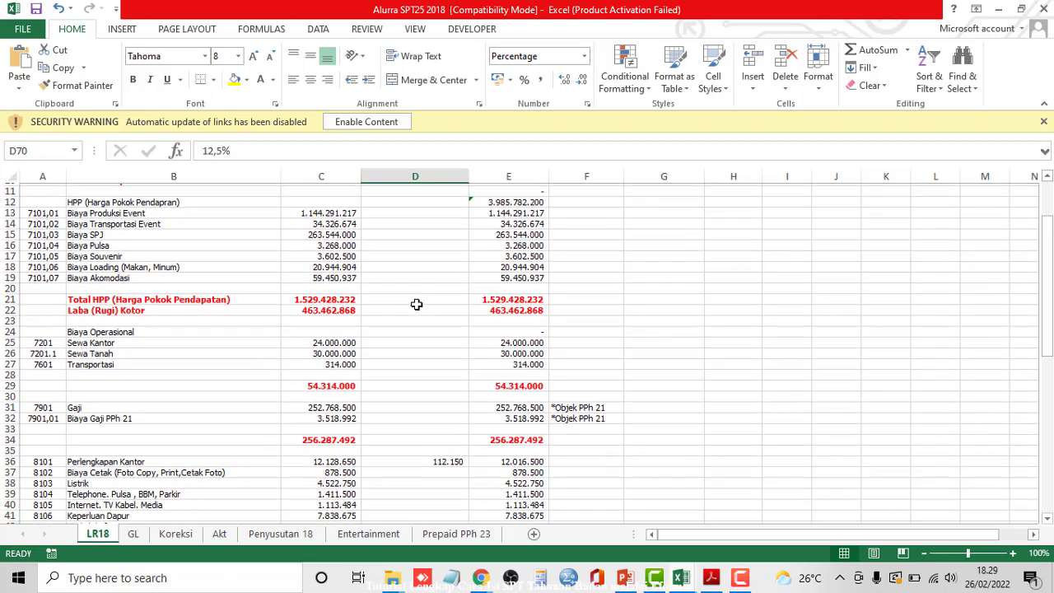
{"action": "scroll", "coordinate": [417, 304], "scroll_direction": "down", "scroll_amount": 6}
{"action": "scroll", "coordinate": [418, 305], "scroll_direction": "down", "scroll_amount": 8}
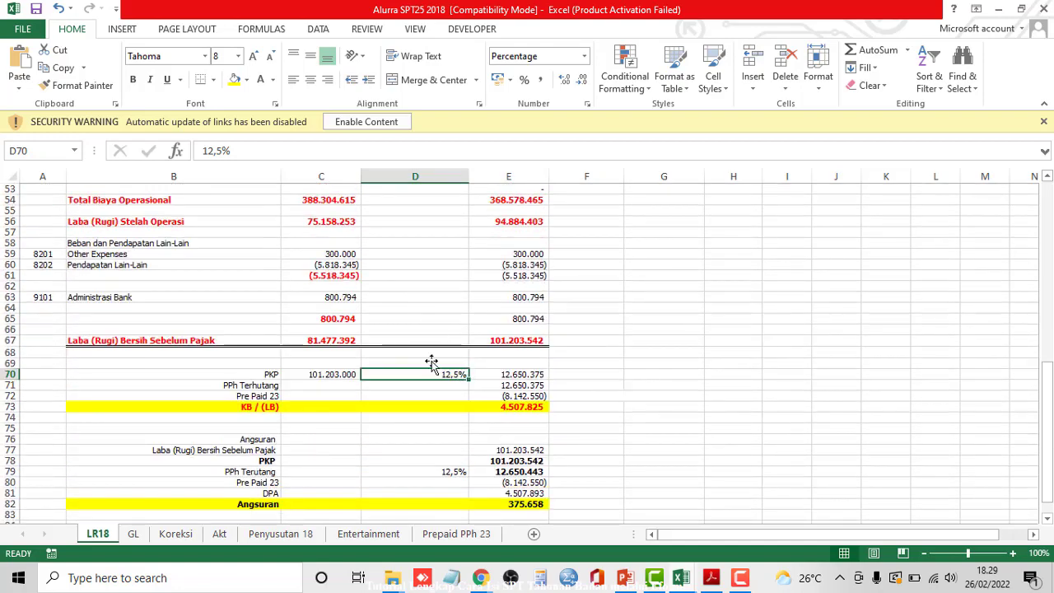
{"action": "key", "text": "alt+Tab"}
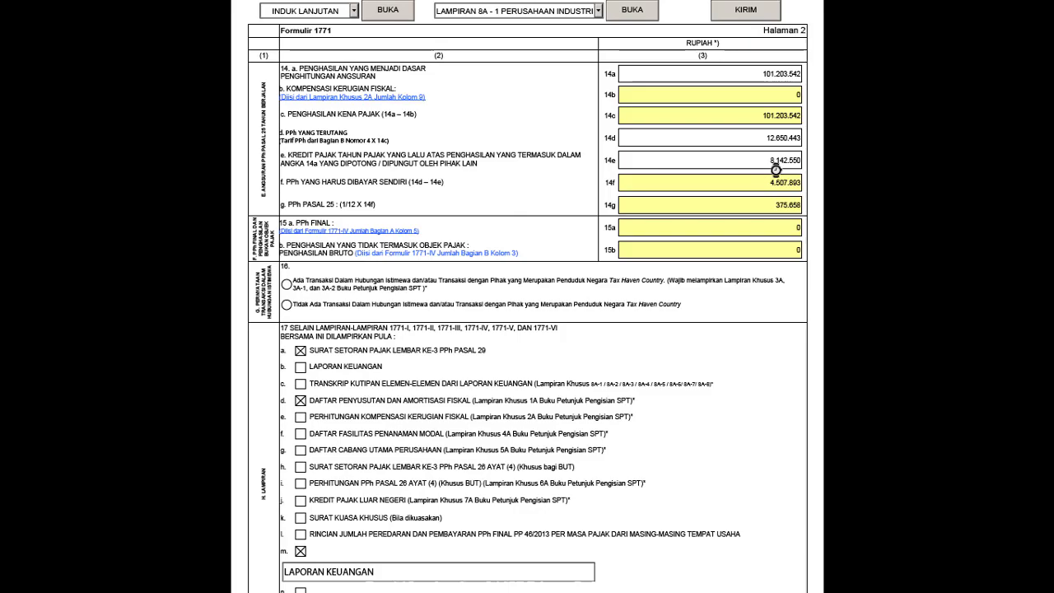
- Cross-check the form against Excel's prepaid PPh 23 in E72 and profit before tax in E67
{"action": "key", "text": "alt+Tab"}
{"action": "left_click", "coordinate": [358, 207]}
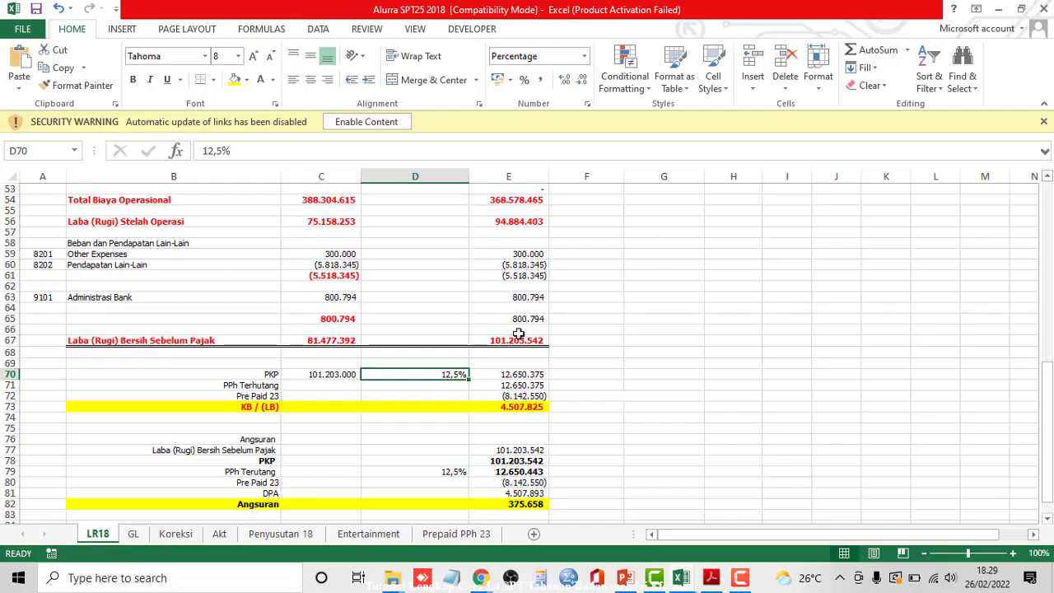
{"action": "left_click", "coordinate": [535, 396]}
{"action": "key", "text": "shift+space"}
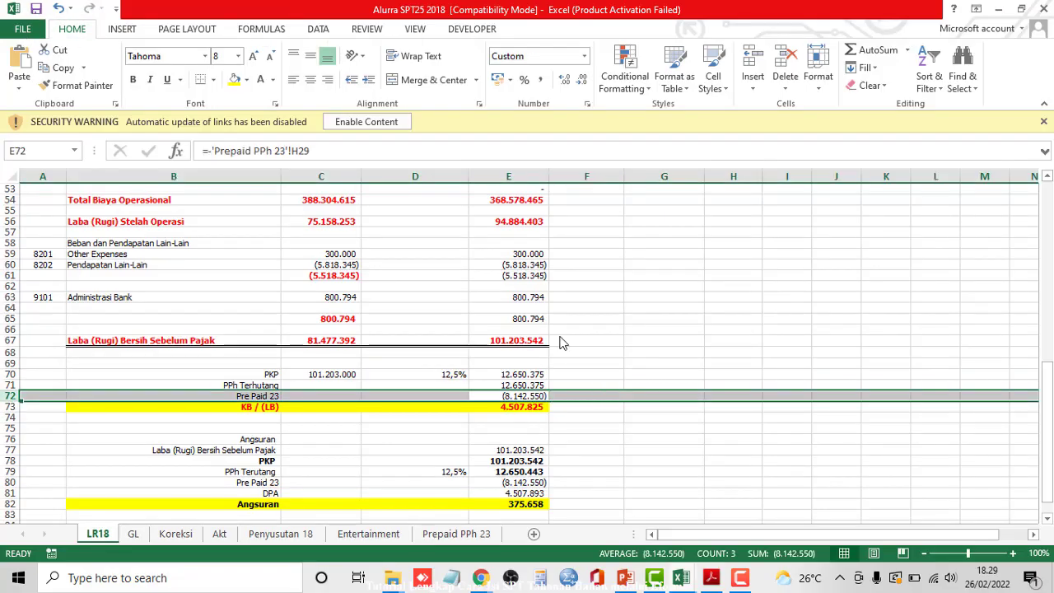
{"action": "key", "text": "alt+Tab"}
{"action": "left_click", "coordinate": [331, 206]}
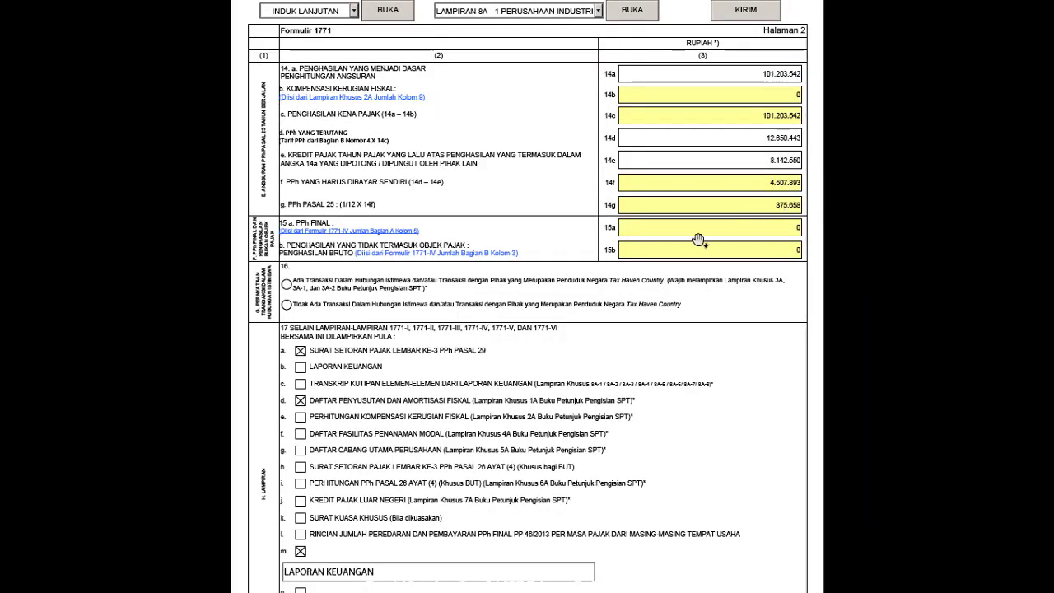
{"action": "key", "text": "alt+Tab"}
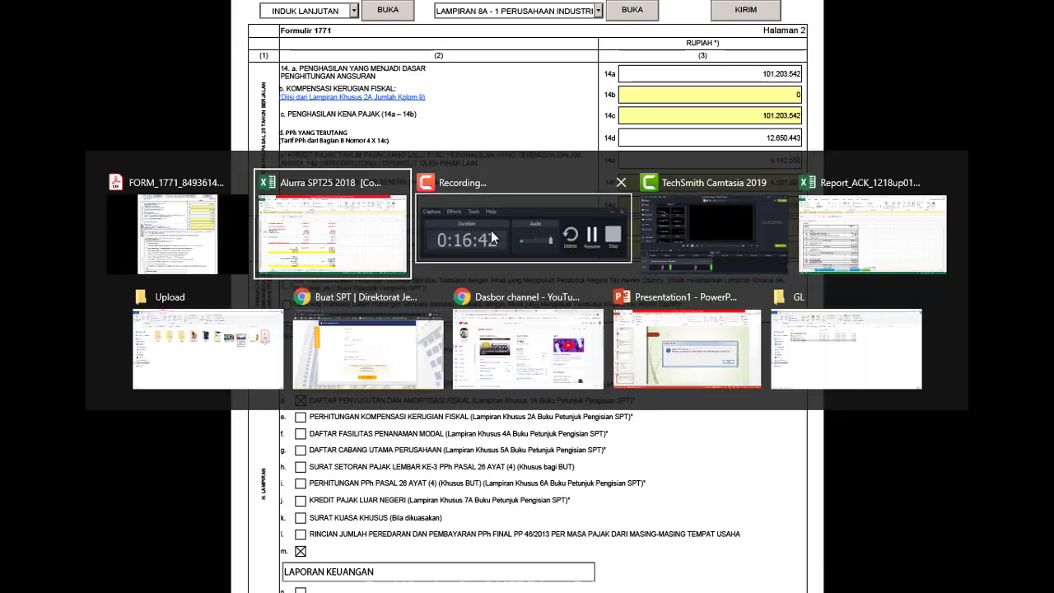
{"action": "left_click", "coordinate": [527, 220]}
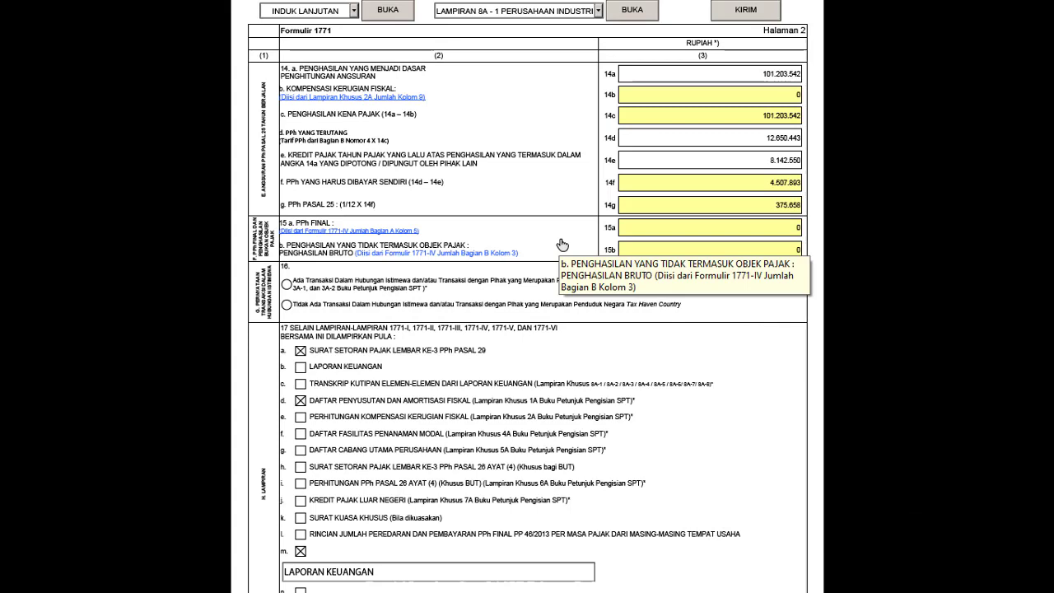
{"action": "key", "text": "alt+Tab"}
{"action": "left_click", "coordinate": [532, 239]}
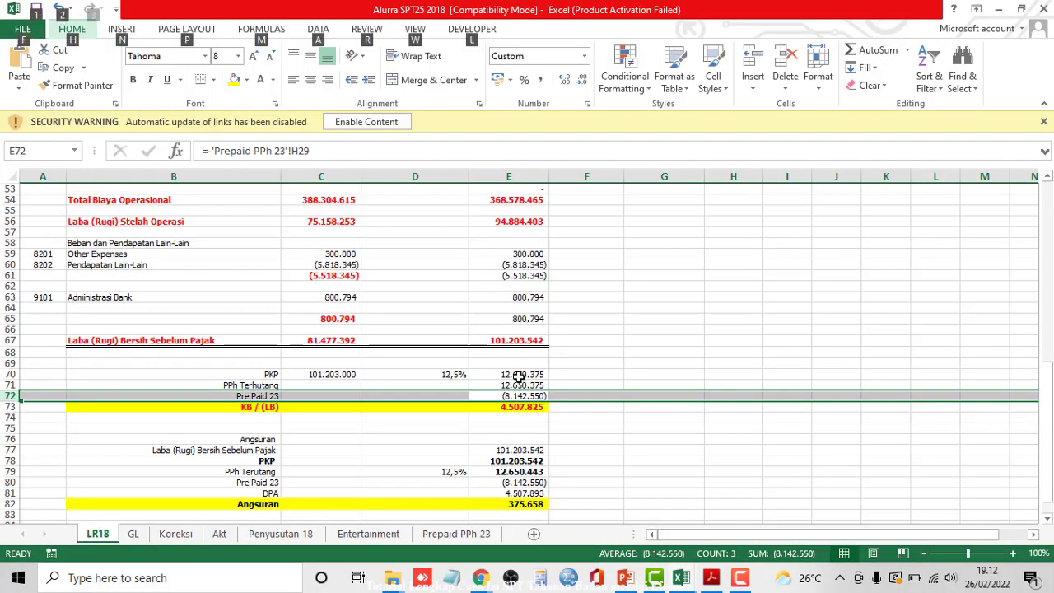
{"action": "left_click", "coordinate": [535, 336]}
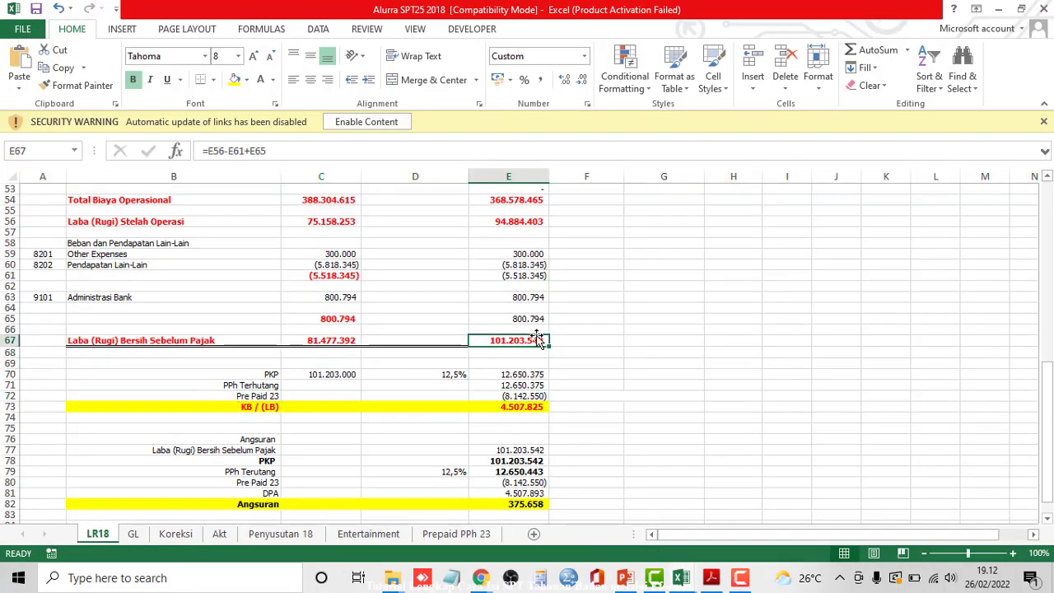
{"action": "key", "text": "alt+Tab"}
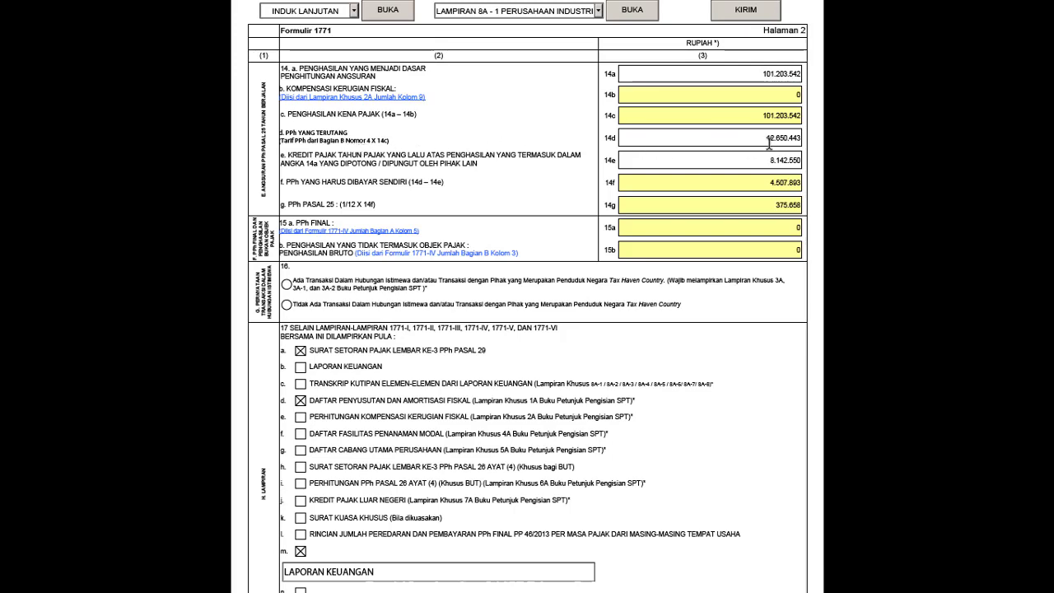
- Verify Excel's tax owed in E71, the KB/(LB) formula and the E82 Angsuran 375.658
{"action": "key", "text": "alt+Tab"}
{"action": "left_click", "coordinate": [344, 238]}
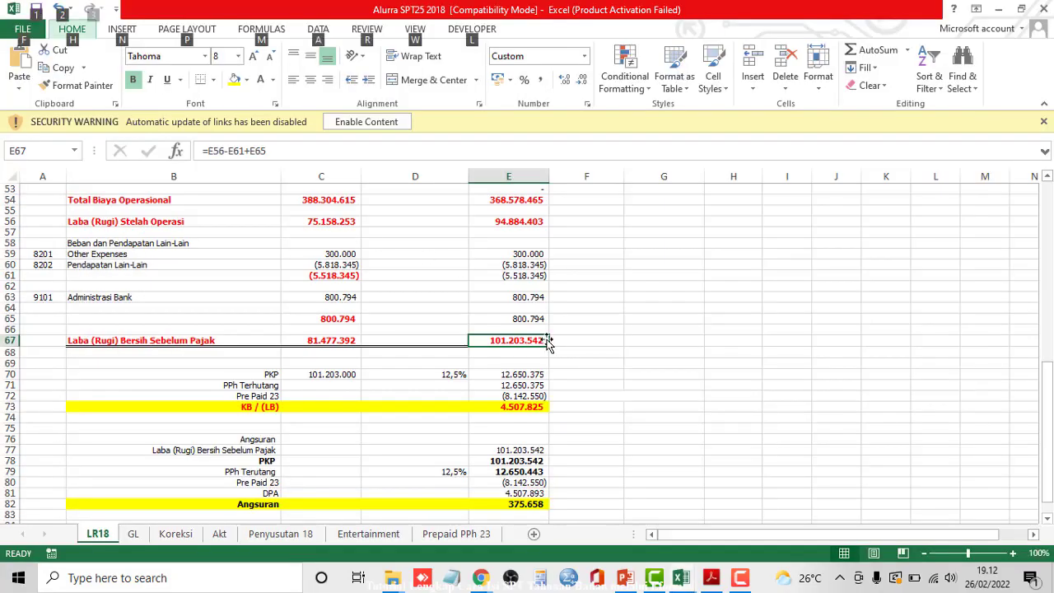
{"action": "left_click", "coordinate": [527, 384]}
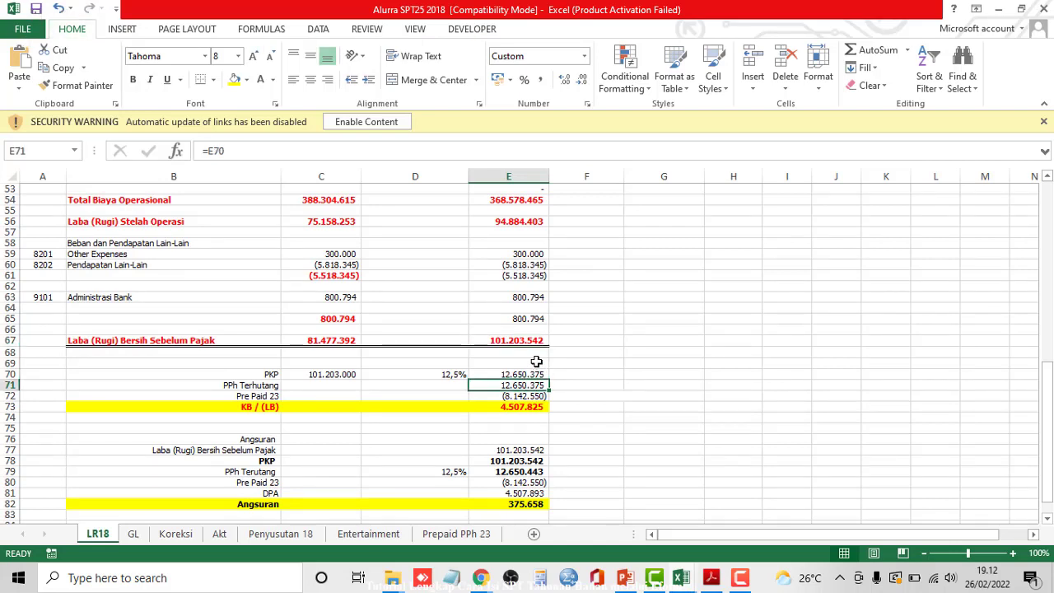
{"action": "key", "text": "alt+Tab"}
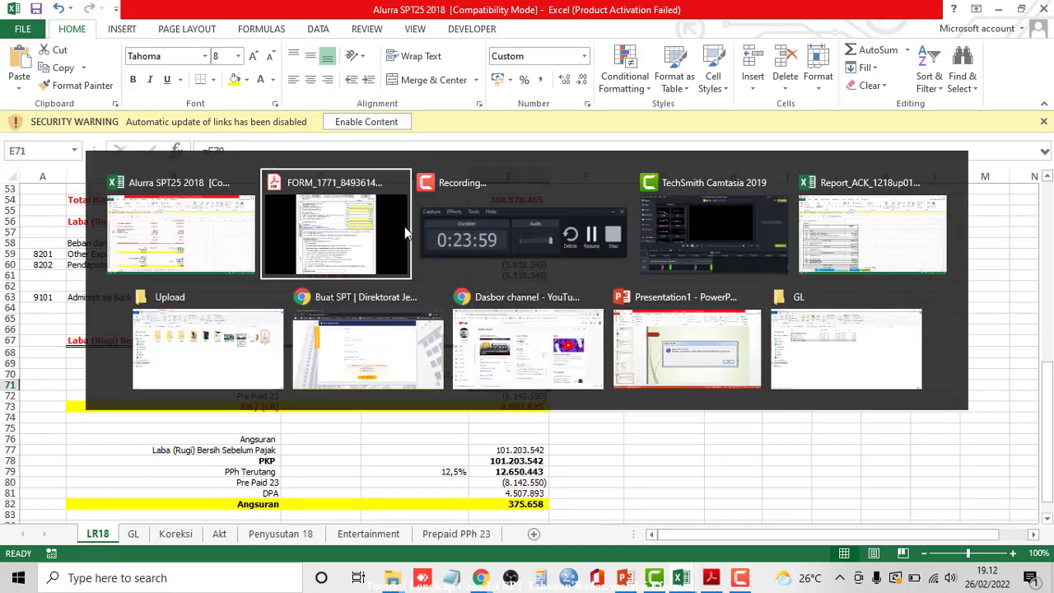
{"action": "left_click", "coordinate": [395, 222]}
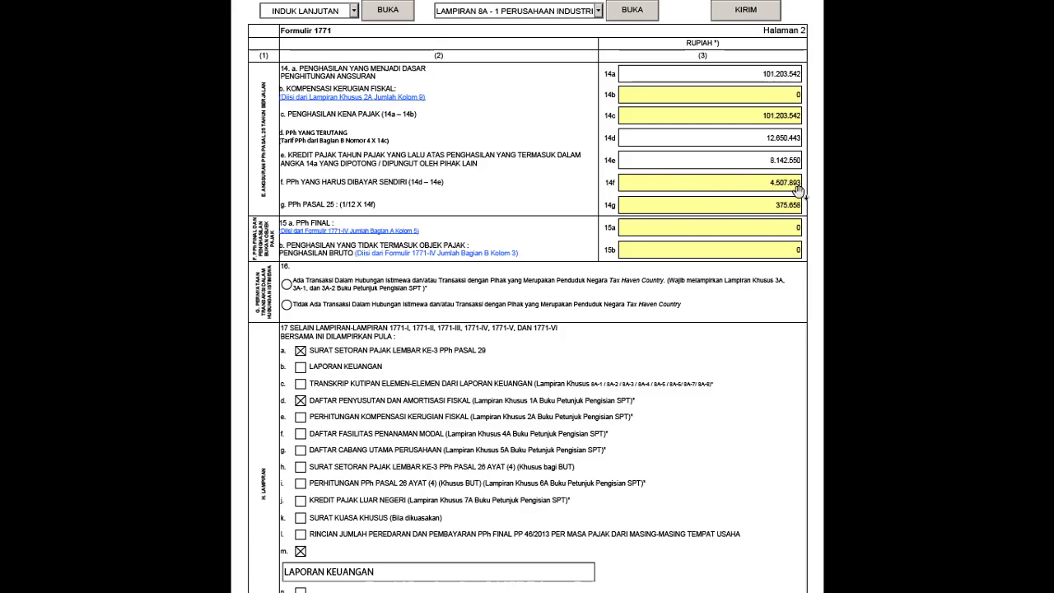
{"action": "key", "text": "alt+Tab"}
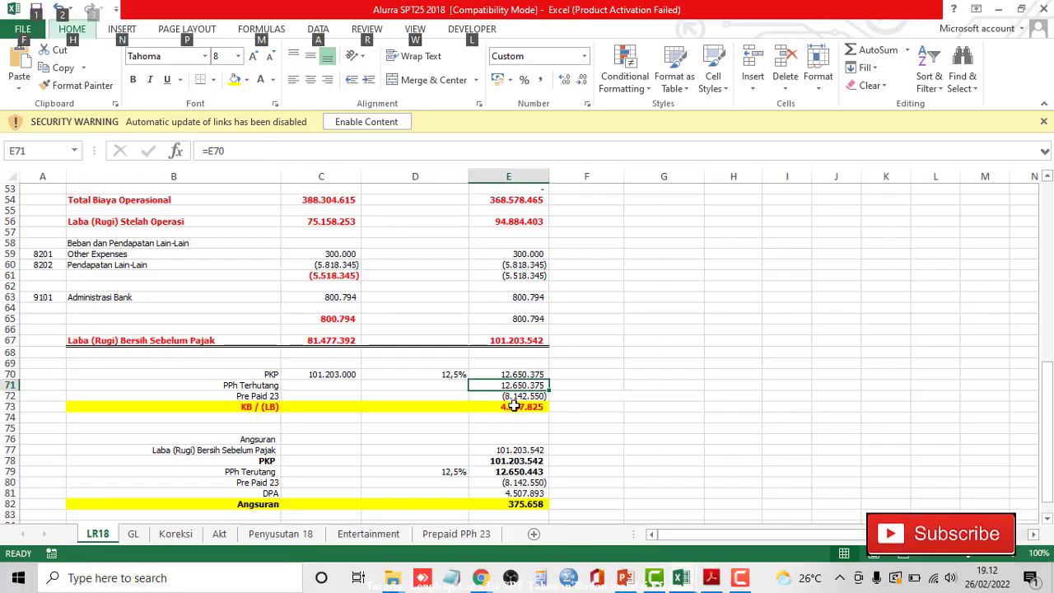
{"action": "left_click", "coordinate": [514, 406]}
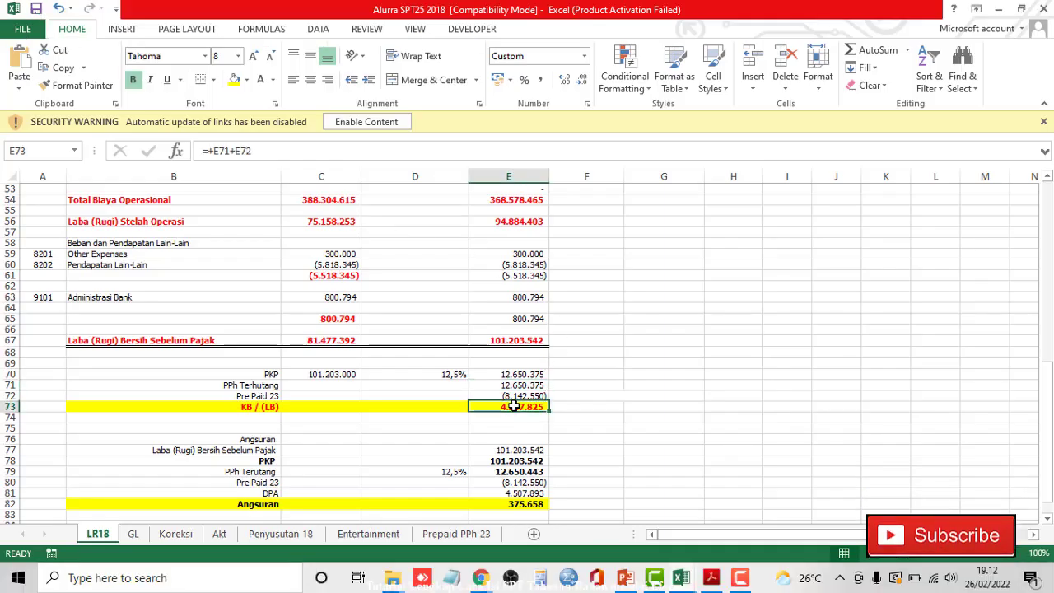
{"action": "left_click", "coordinate": [524, 504]}
{"action": "key", "text": "alt+Tab"}
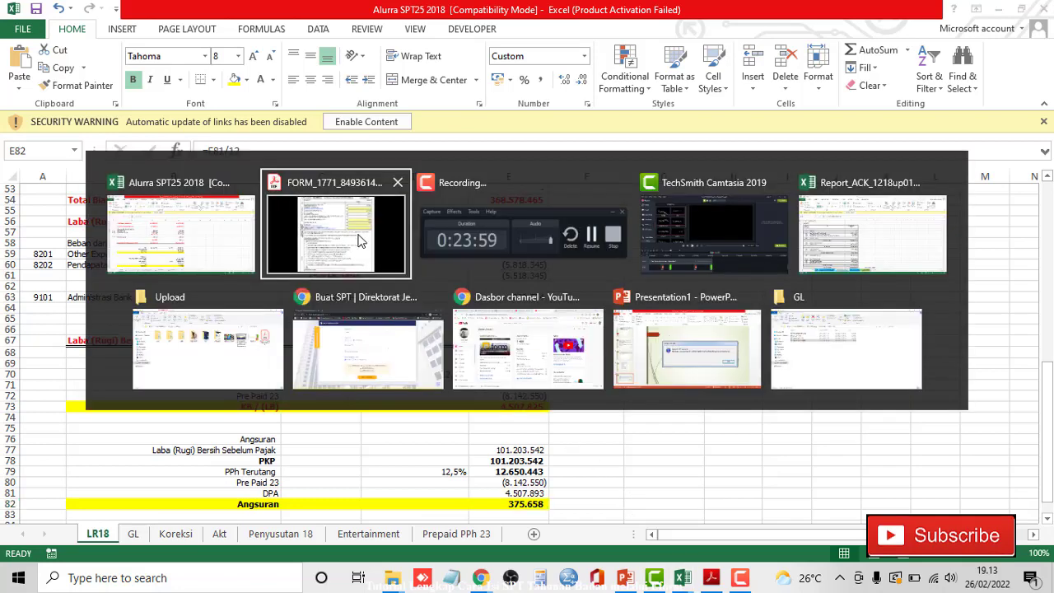
{"action": "left_click", "coordinate": [360, 240]}
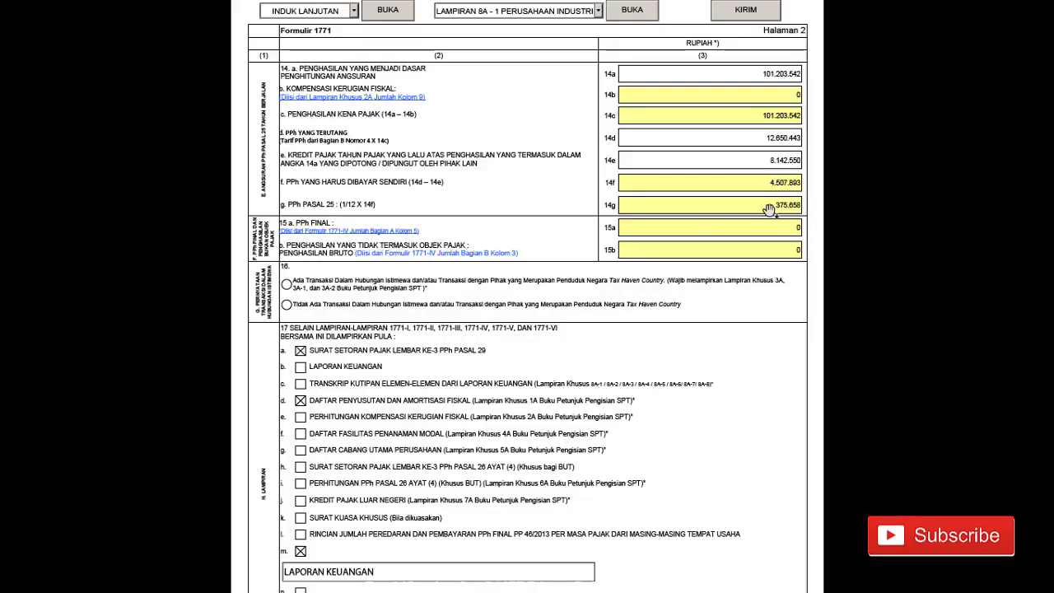
- Tick item 17i, the PPh Pasal 26 calculation attachment, on page 2
{"action": "scroll", "coordinate": [701, 205], "scroll_direction": "down", "scroll_amount": 2}
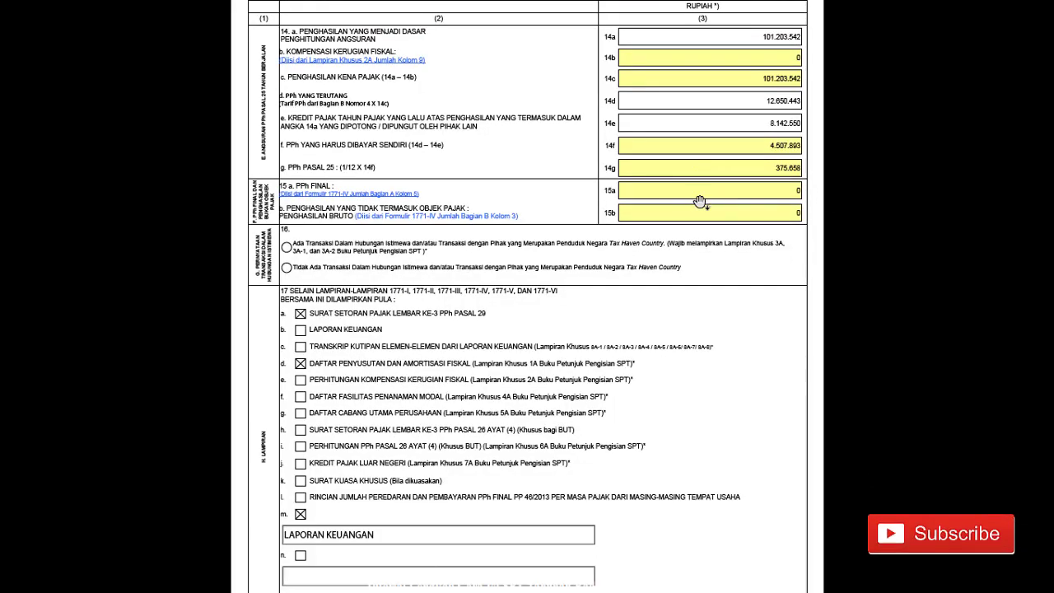
{"action": "scroll", "coordinate": [657, 237], "scroll_direction": "down", "scroll_amount": 1}
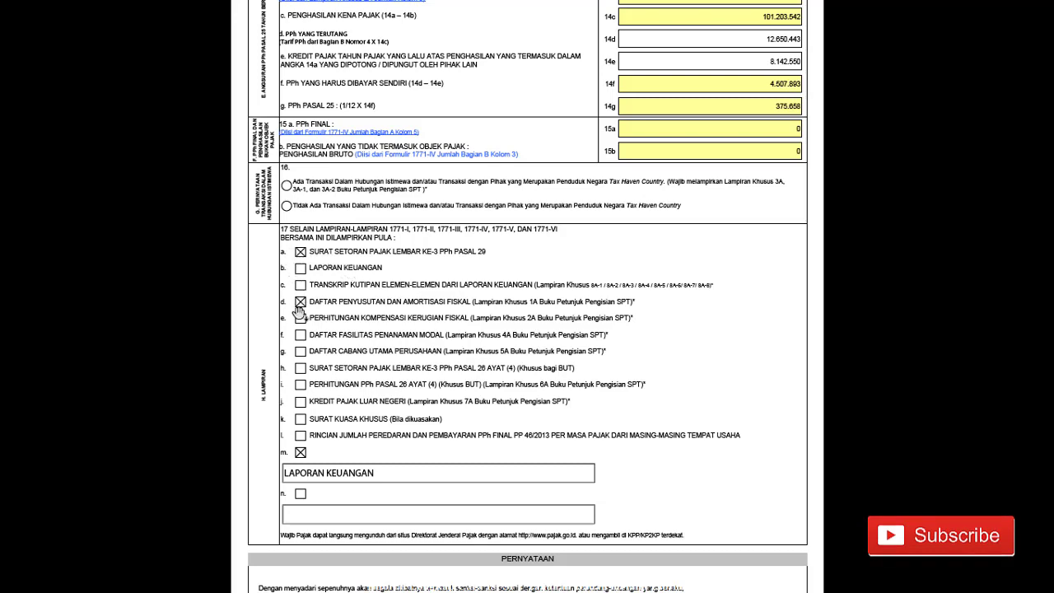
{"action": "left_click", "coordinate": [301, 385]}
{"action": "scroll", "coordinate": [623, 395], "scroll_direction": "down", "scroll_amount": 3}
{"action": "scroll", "coordinate": [623, 395], "scroll_direction": "up", "scroll_amount": 4}
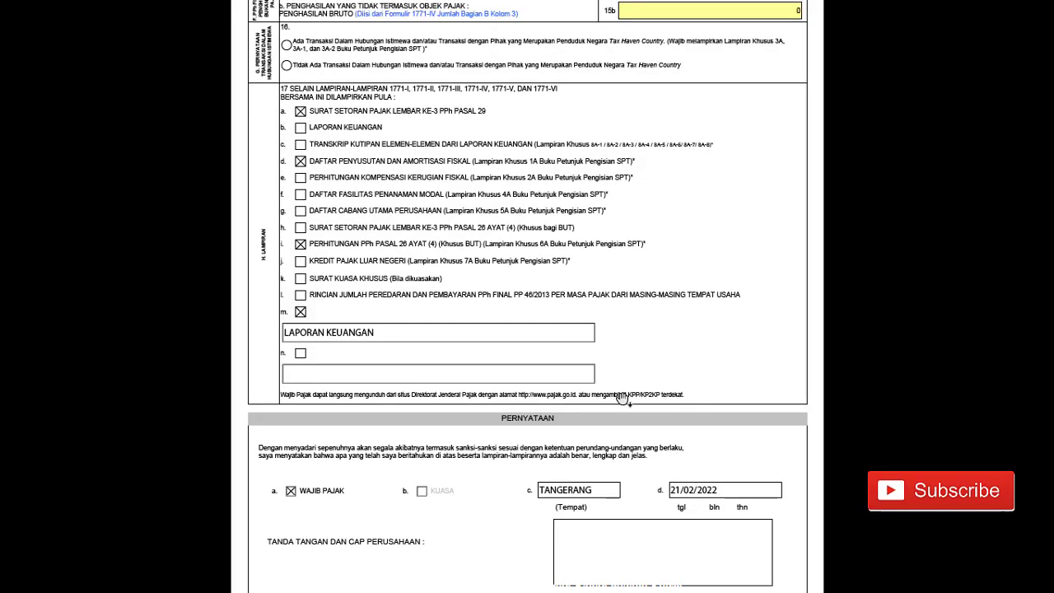
{"action": "scroll", "coordinate": [624, 398], "scroll_direction": "up", "scroll_amount": 1}
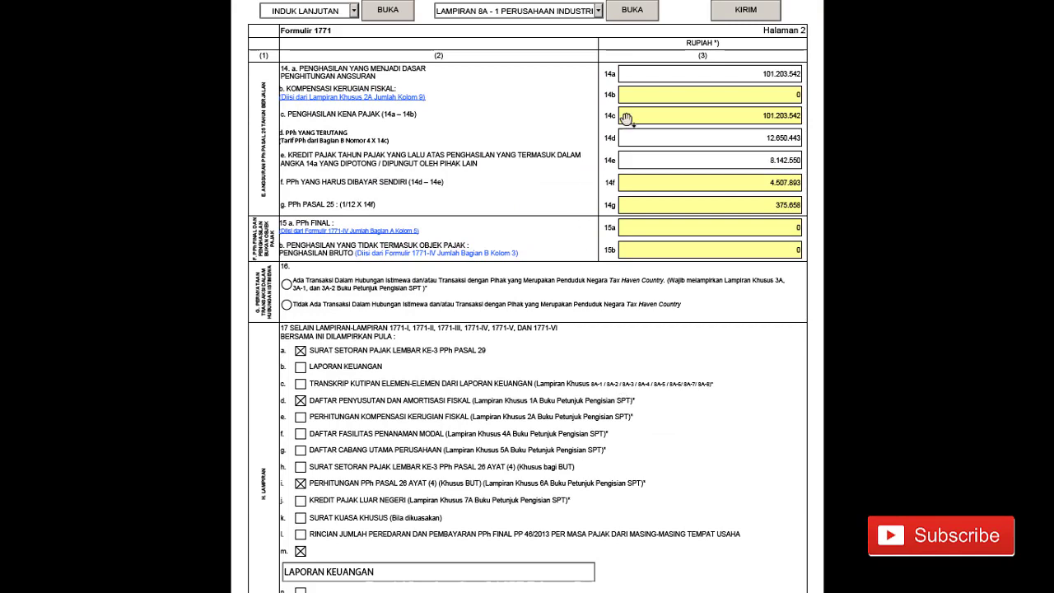
- Open the Lampiran 8A-1 industrial company financial statement attachment
{"action": "left_click", "coordinate": [599, 12]}
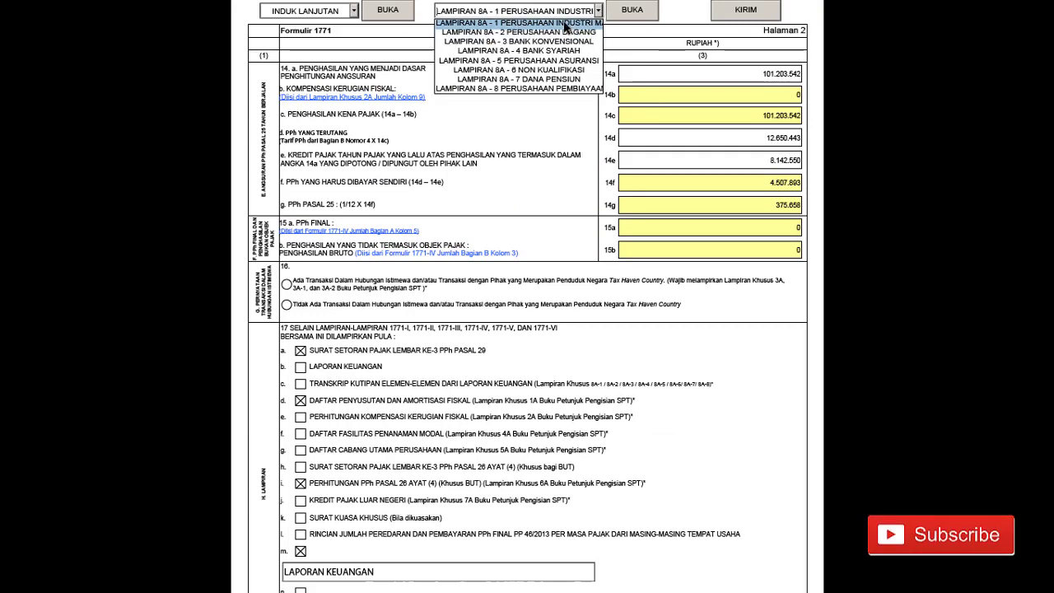
{"action": "left_click", "coordinate": [594, 21]}
{"action": "left_click", "coordinate": [632, 11]}
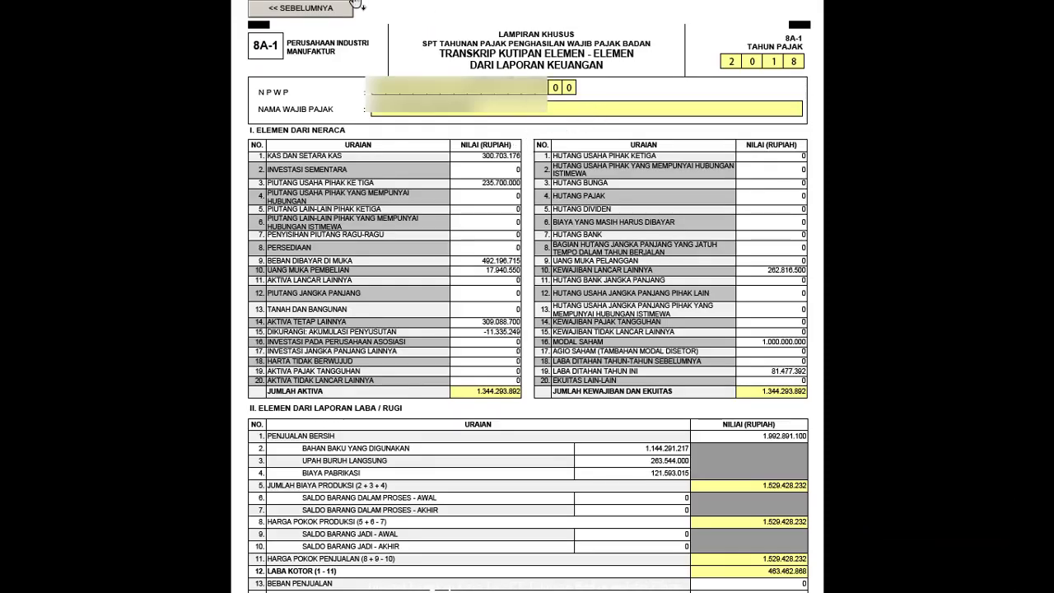
{"action": "left_click", "coordinate": [330, 9]}
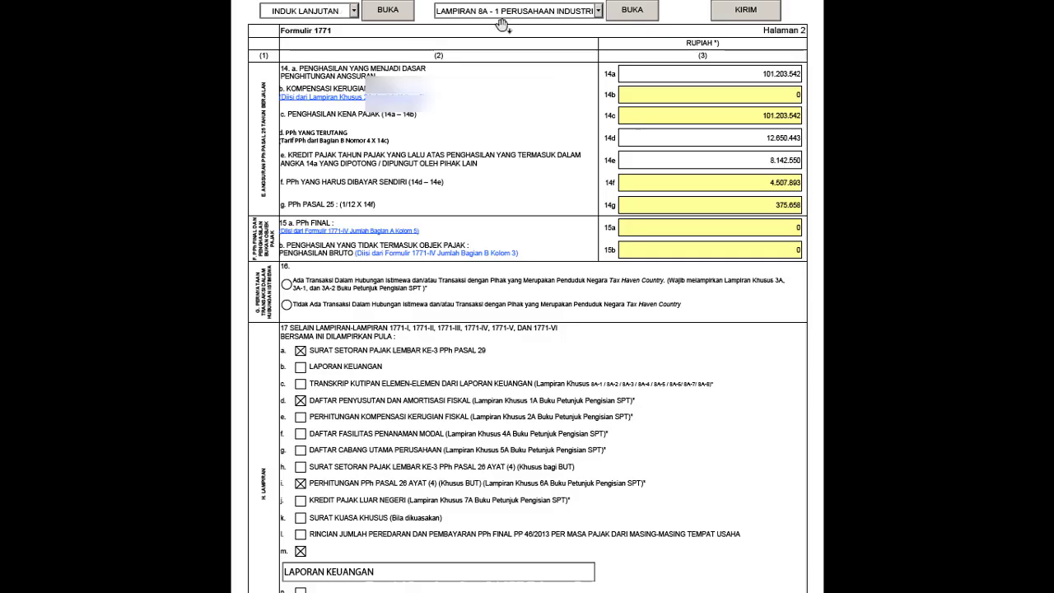
{"action": "left_click", "coordinate": [600, 12]}
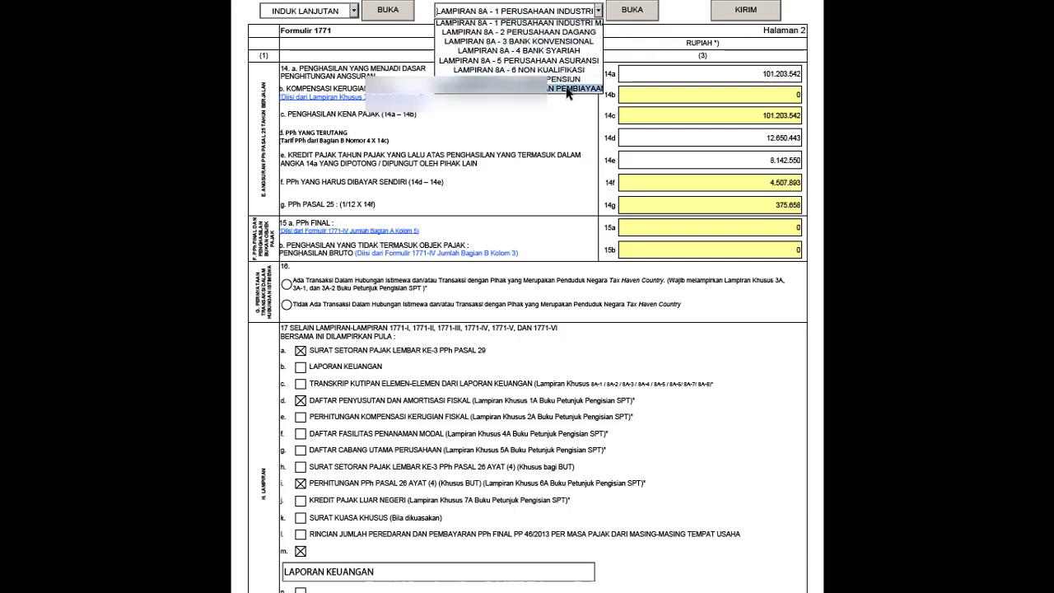
{"action": "left_click", "coordinate": [524, 24]}
{"action": "left_click", "coordinate": [630, 11]}
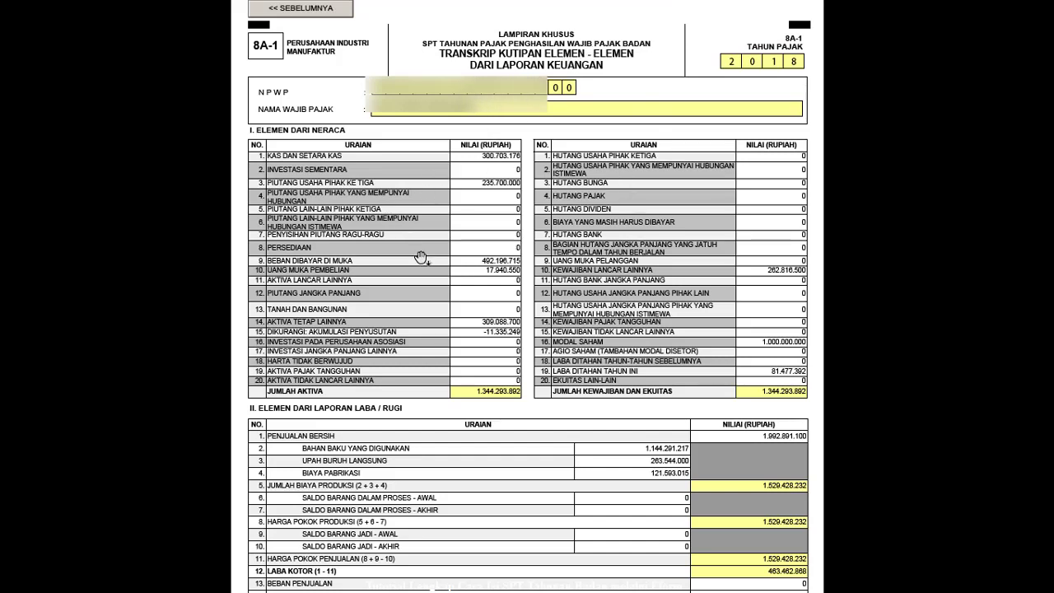
{"action": "key", "text": "alt+Tab"}
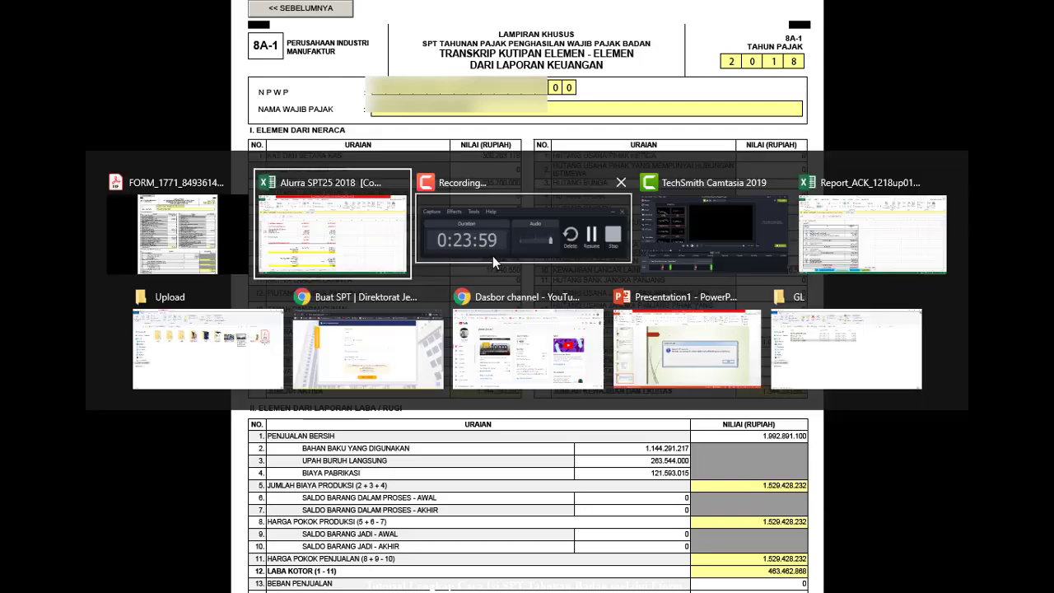
{"action": "left_click", "coordinate": [352, 224]}
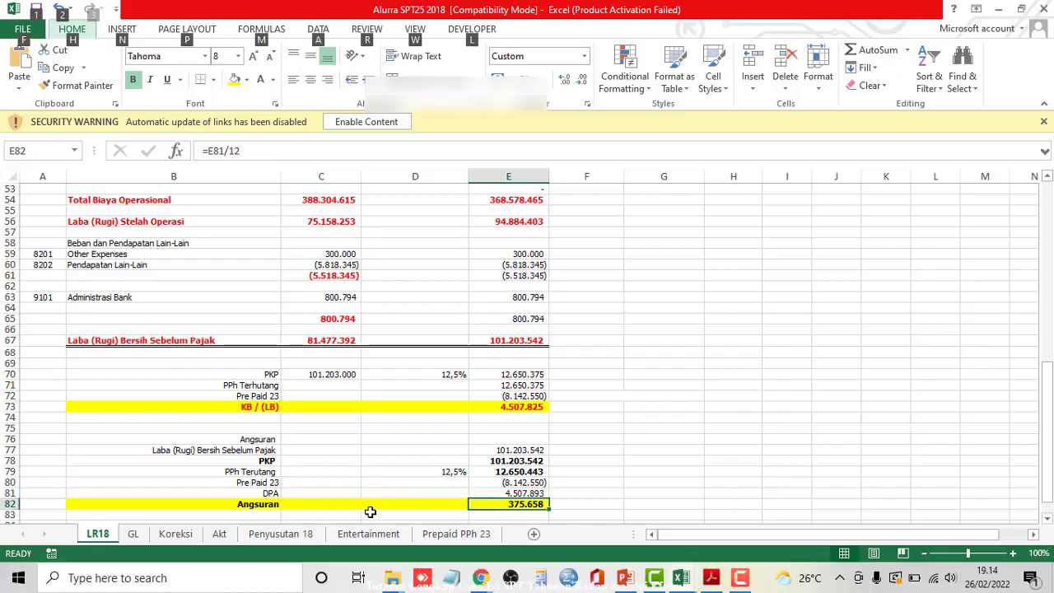
{"action": "key", "text": "alt+Tab"}
{"action": "key", "text": "alt+Tab"}
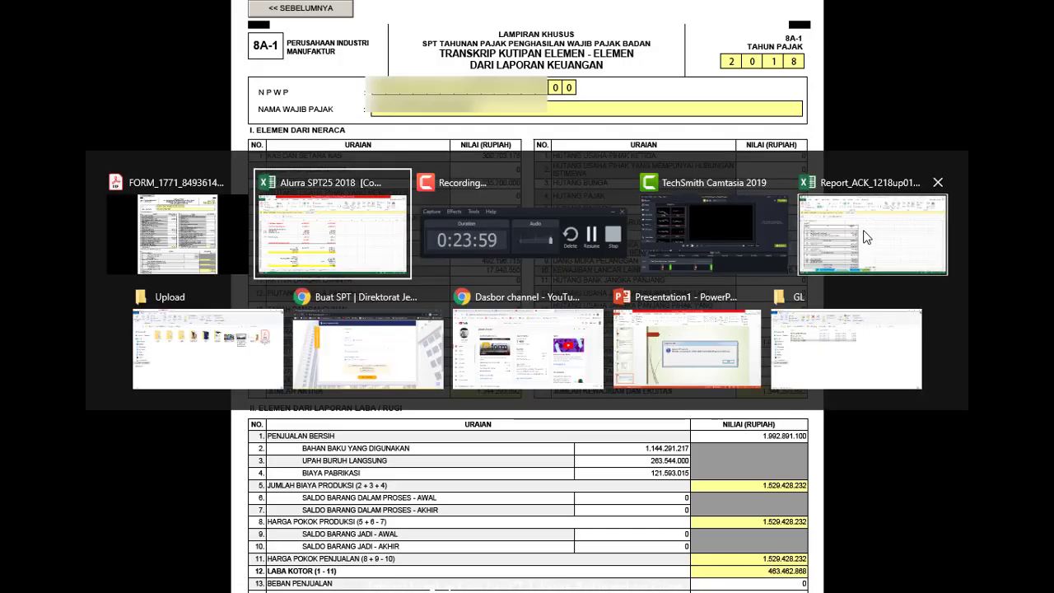
{"action": "left_click", "coordinate": [929, 234]}
{"action": "scroll", "coordinate": [400, 319], "scroll_direction": "down", "scroll_amount": 8}
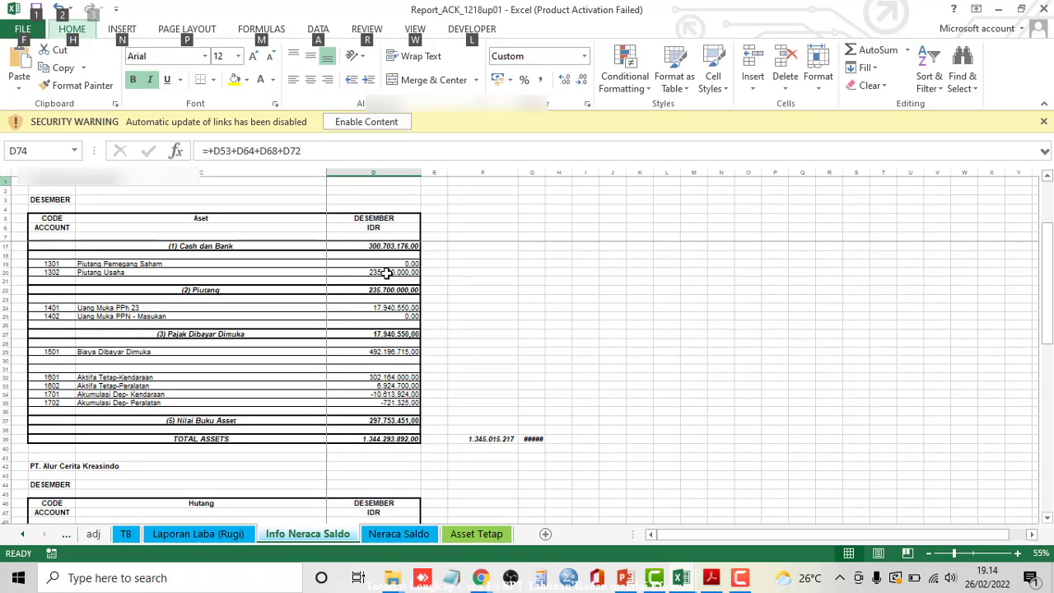
{"action": "key", "text": "alt"}
{"action": "scroll", "coordinate": [390, 307], "scroll_direction": "down", "scroll_amount": 8}
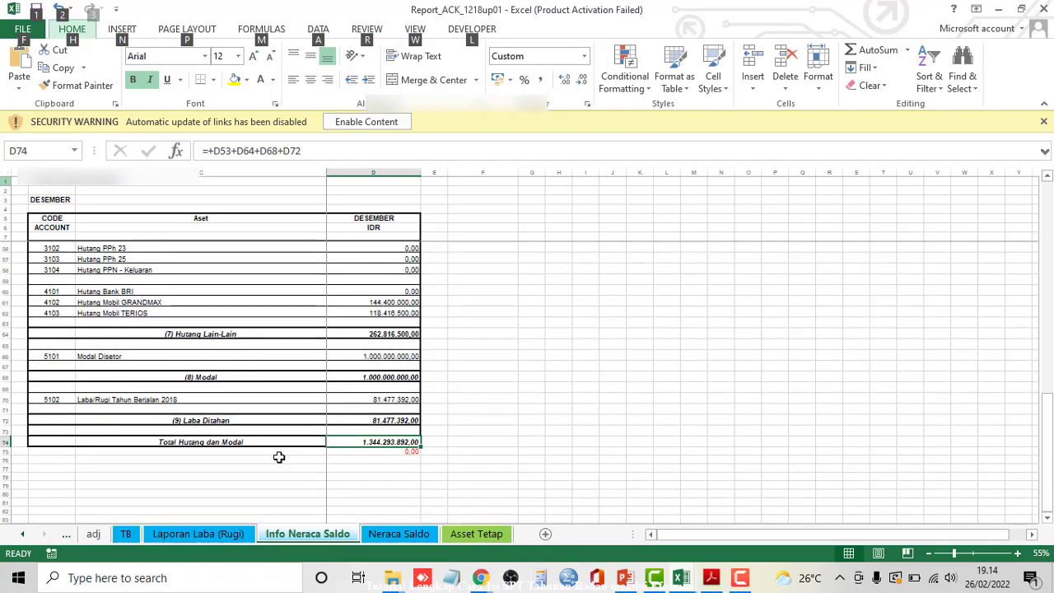
{"action": "scroll", "coordinate": [390, 449], "scroll_direction": "up", "scroll_amount": 16}
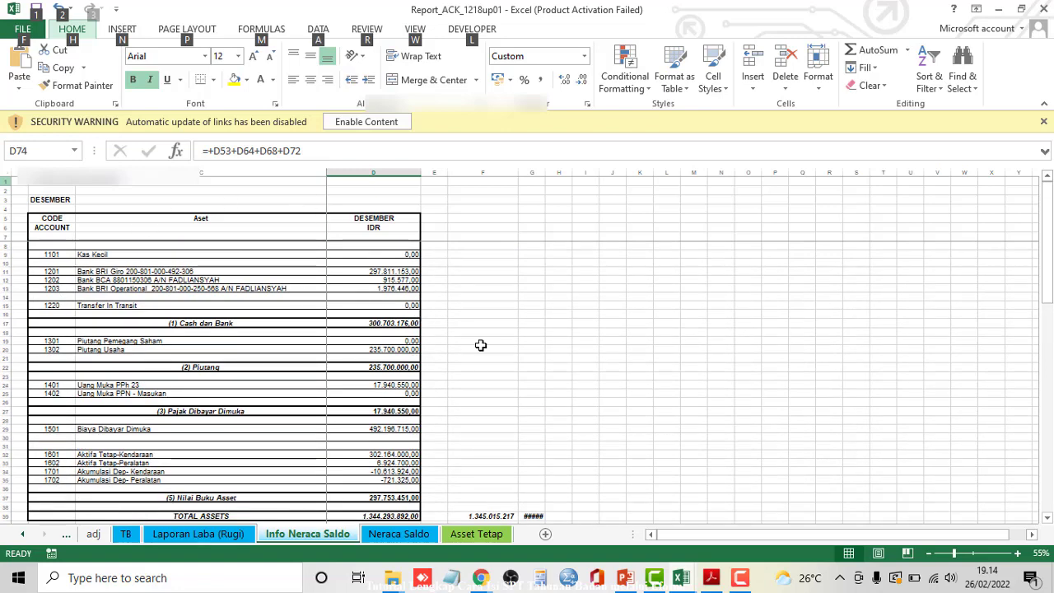
{"action": "key", "text": "alt+Tab"}
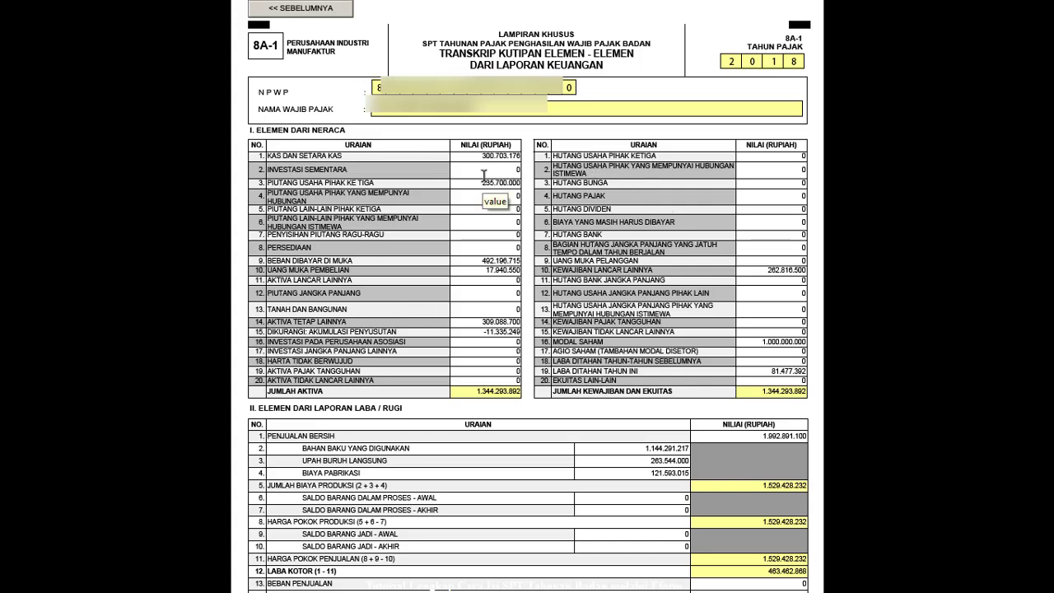
{"action": "scroll", "coordinate": [545, 194], "scroll_direction": "down", "scroll_amount": 3}
{"action": "scroll", "coordinate": [548, 192], "scroll_direction": "down", "scroll_amount": 3}
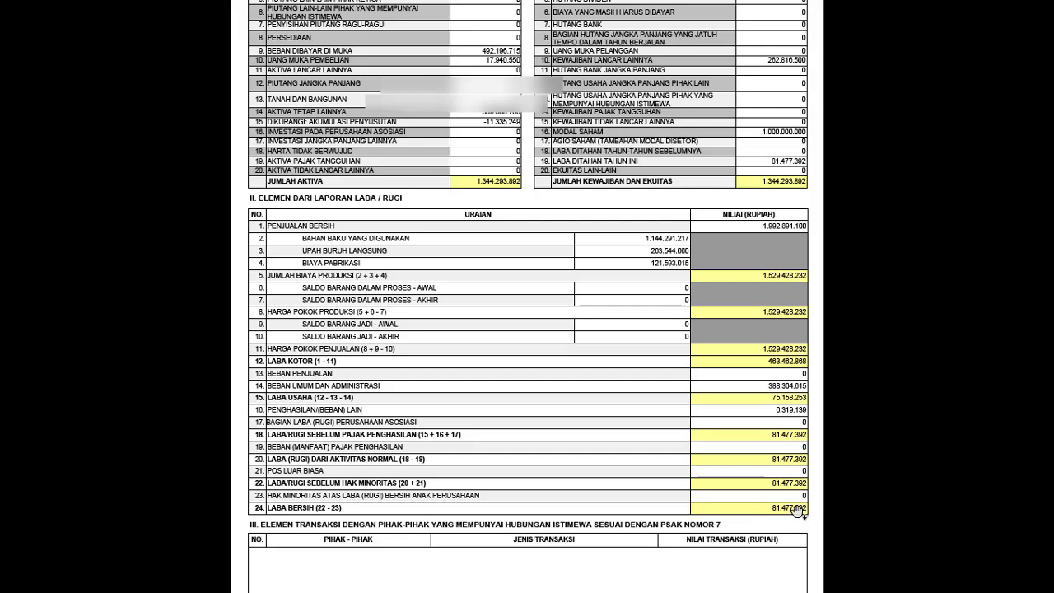
{"action": "key", "text": "alt+Tab"}
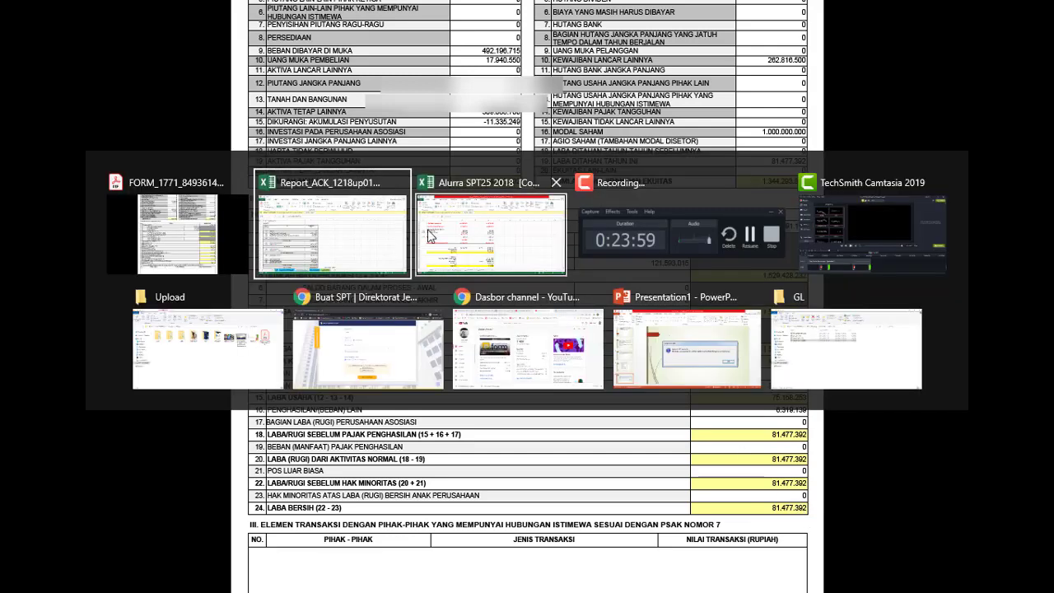
{"action": "left_click", "coordinate": [503, 240]}
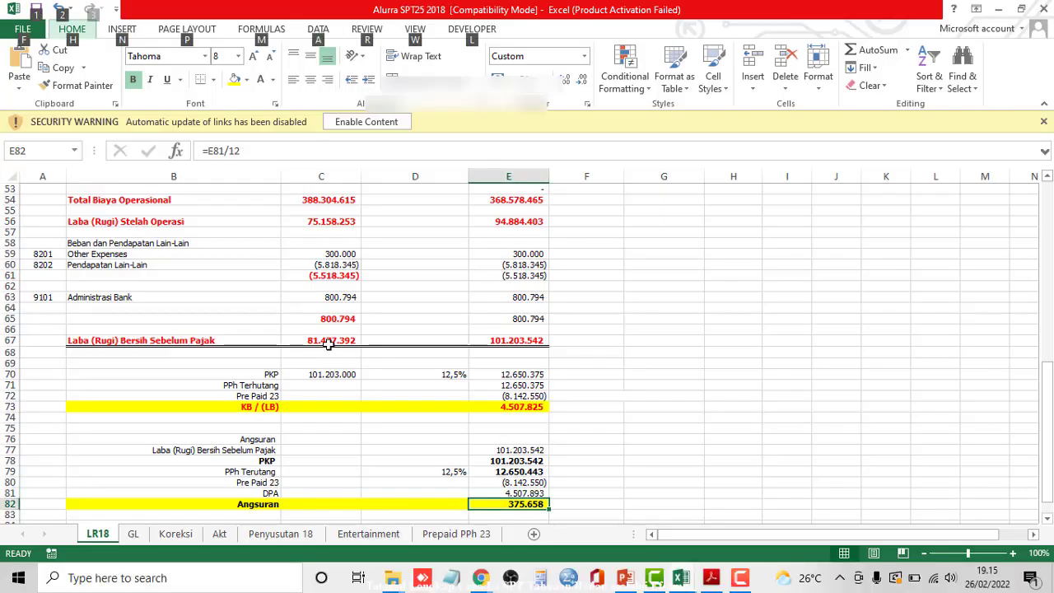
{"action": "left_click", "coordinate": [329, 340]}
{"action": "scroll", "coordinate": [357, 285], "scroll_direction": "up", "scroll_amount": 17}
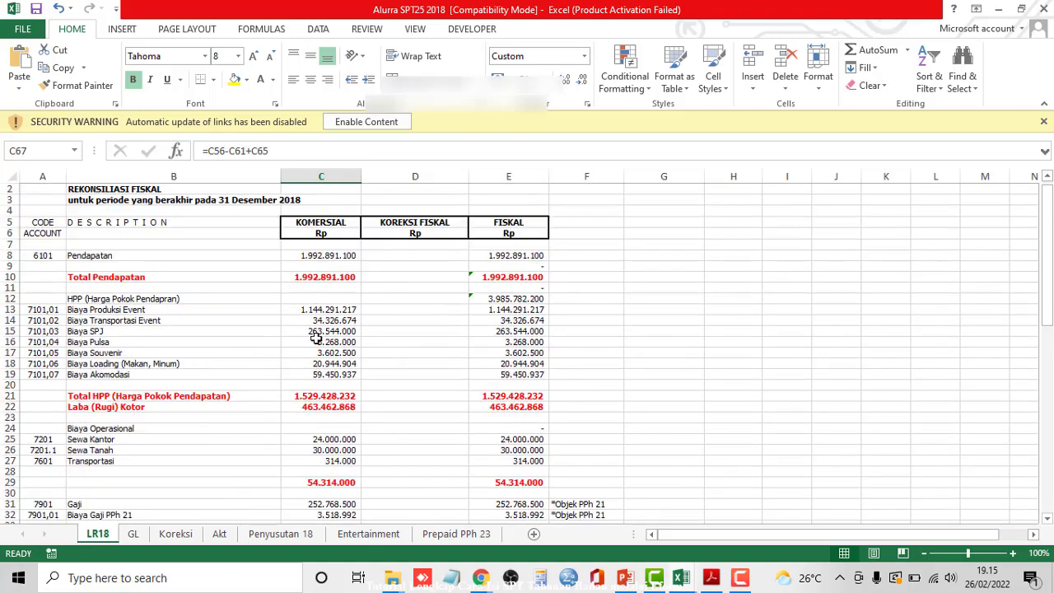
{"action": "scroll", "coordinate": [315, 338], "scroll_direction": "down", "scroll_amount": 18}
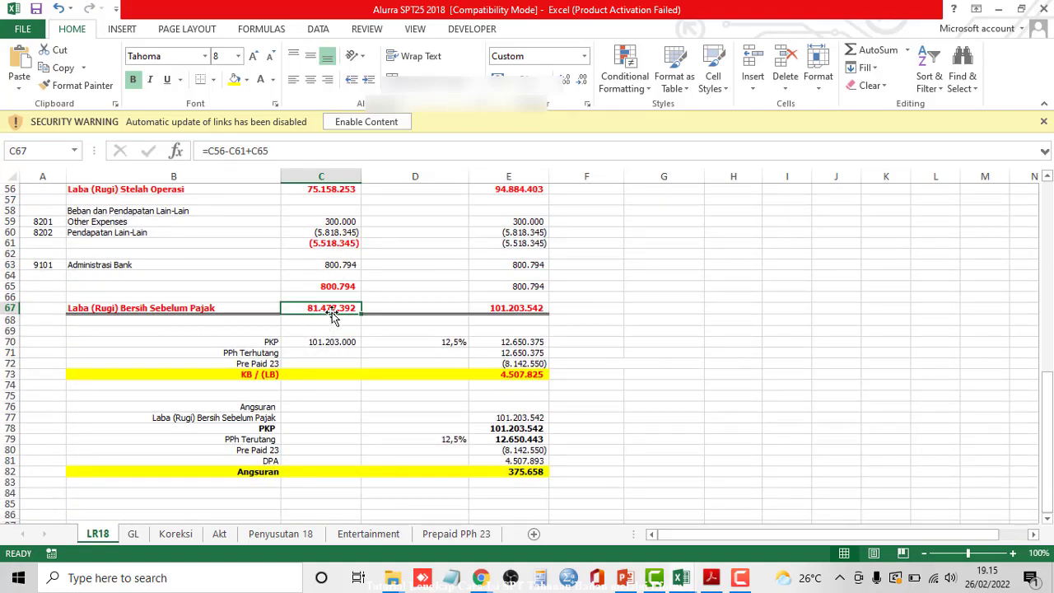
{"action": "key", "text": "alt+Tab"}
{"action": "scroll", "coordinate": [669, 357], "scroll_direction": "down", "scroll_amount": 2}
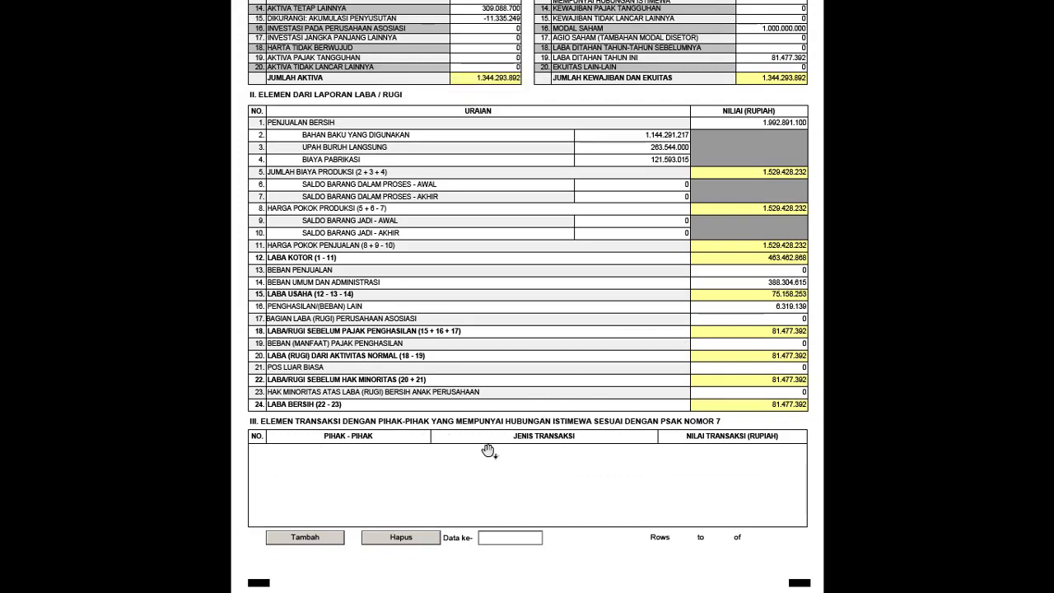
- Add and then remove a blank row in the related-party transaction table
{"action": "left_click", "coordinate": [306, 537]}
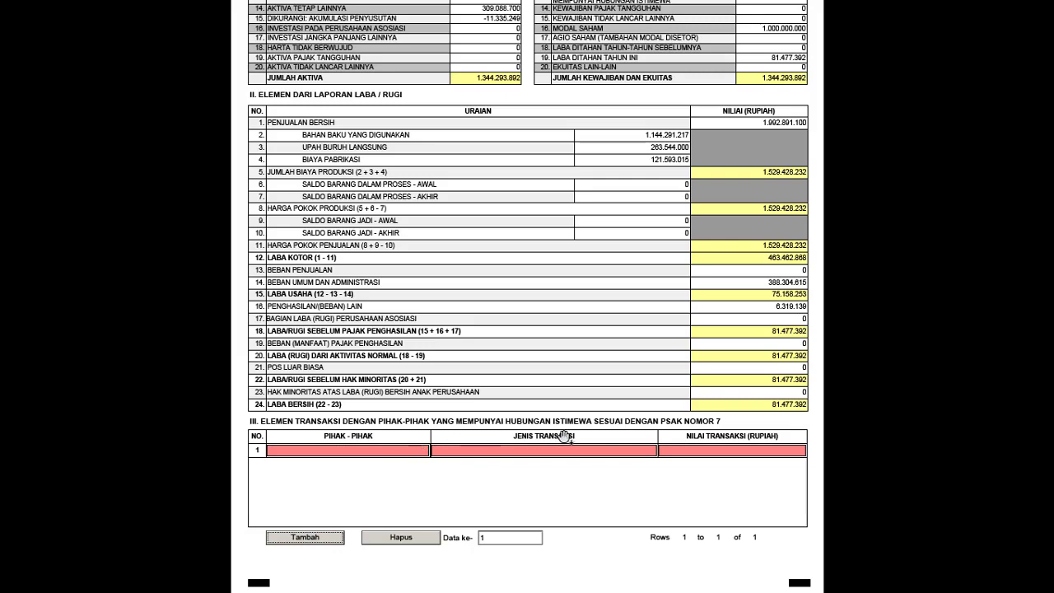
{"action": "left_click", "coordinate": [412, 544]}
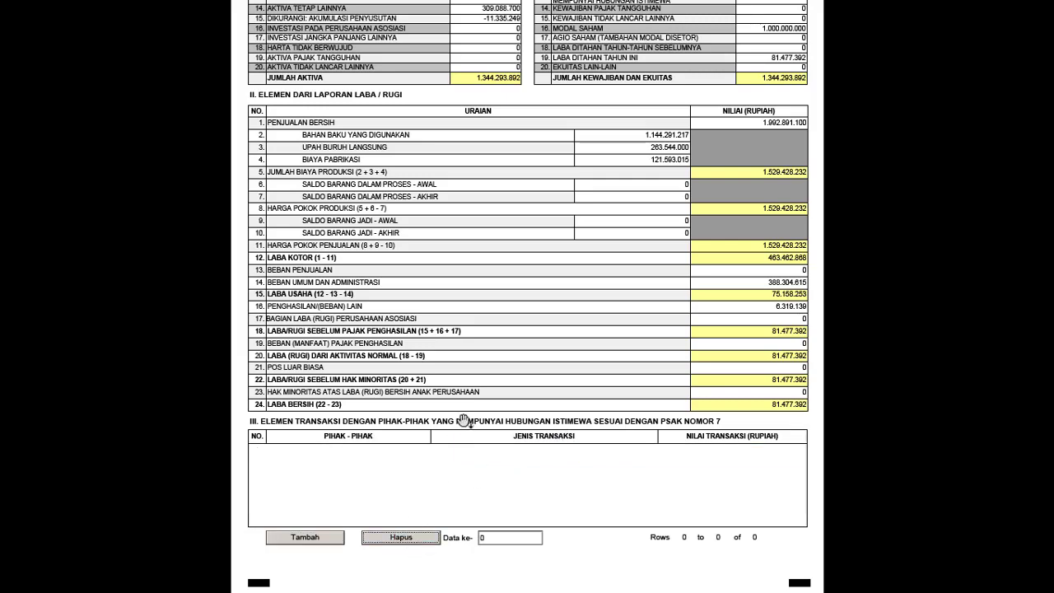
{"action": "scroll", "coordinate": [465, 418], "scroll_direction": "up", "scroll_amount": 1}
{"action": "scroll", "coordinate": [469, 418], "scroll_direction": "up", "scroll_amount": 3}
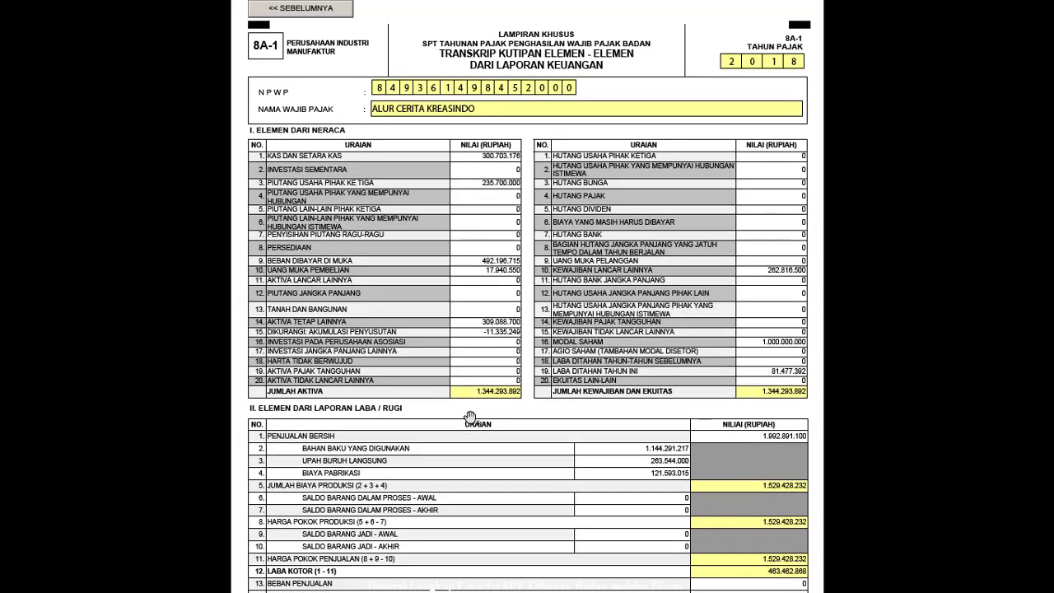
- Go back to page 2, then open the INDUK main page of Formulir 1771
{"action": "left_click", "coordinate": [298, 10]}
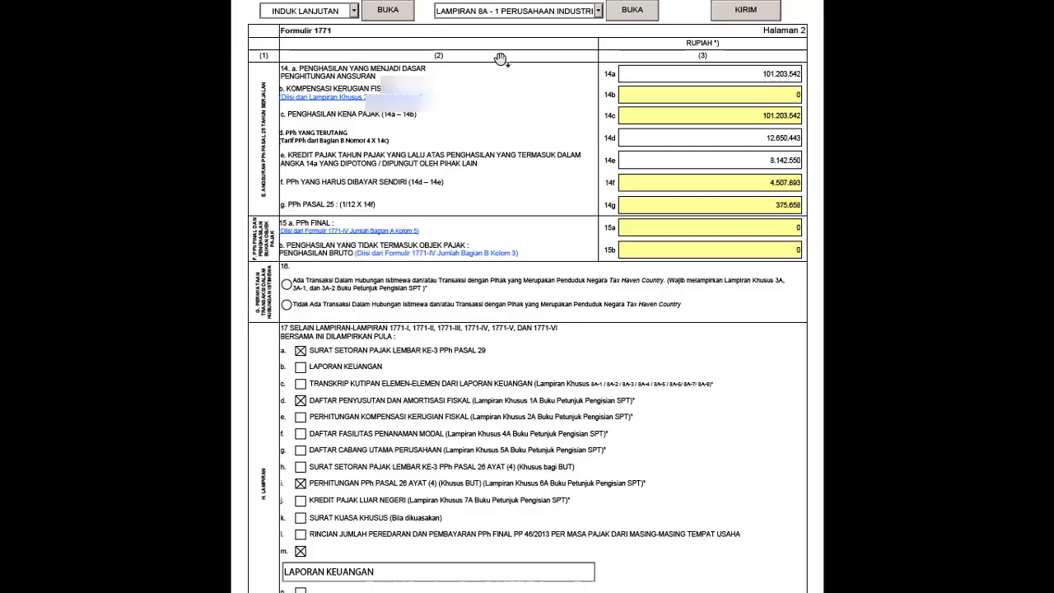
{"action": "left_click", "coordinate": [353, 10]}
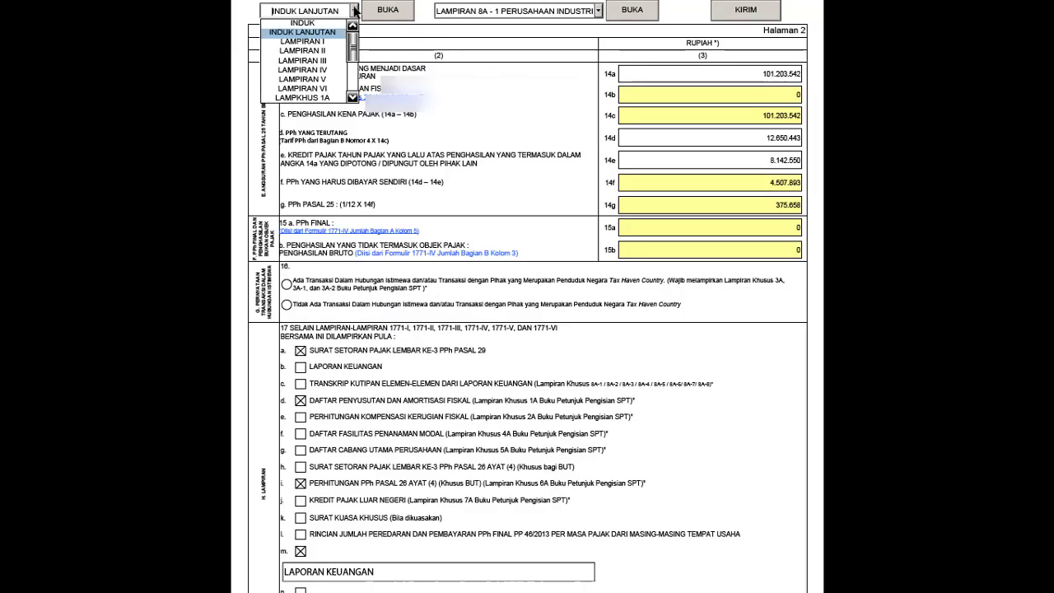
{"action": "left_click", "coordinate": [312, 24]}
{"action": "left_click", "coordinate": [390, 10]}
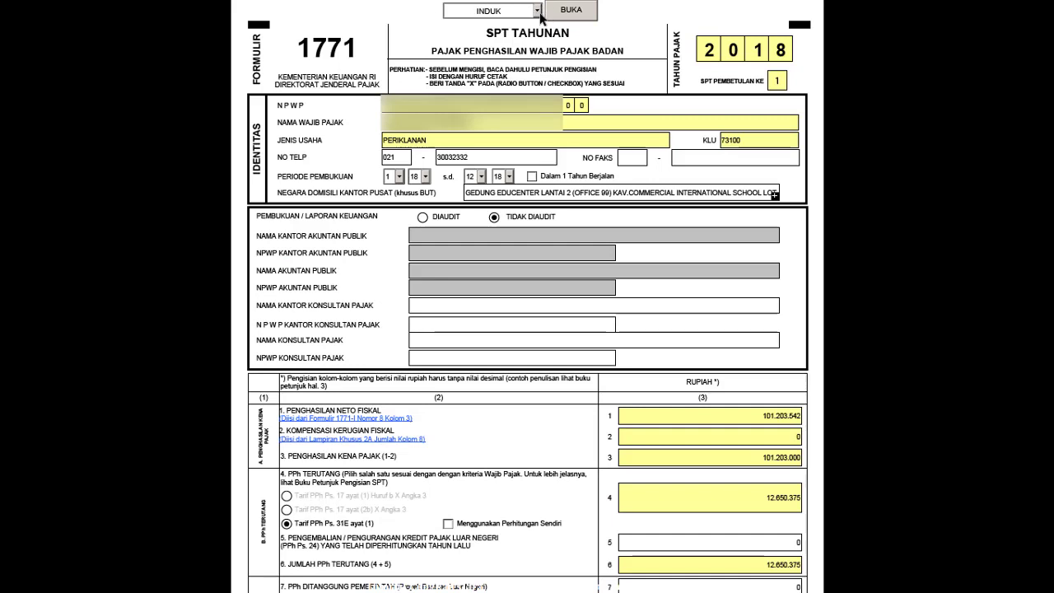
{"action": "scroll", "coordinate": [626, 216], "scroll_direction": "down", "scroll_amount": 3}
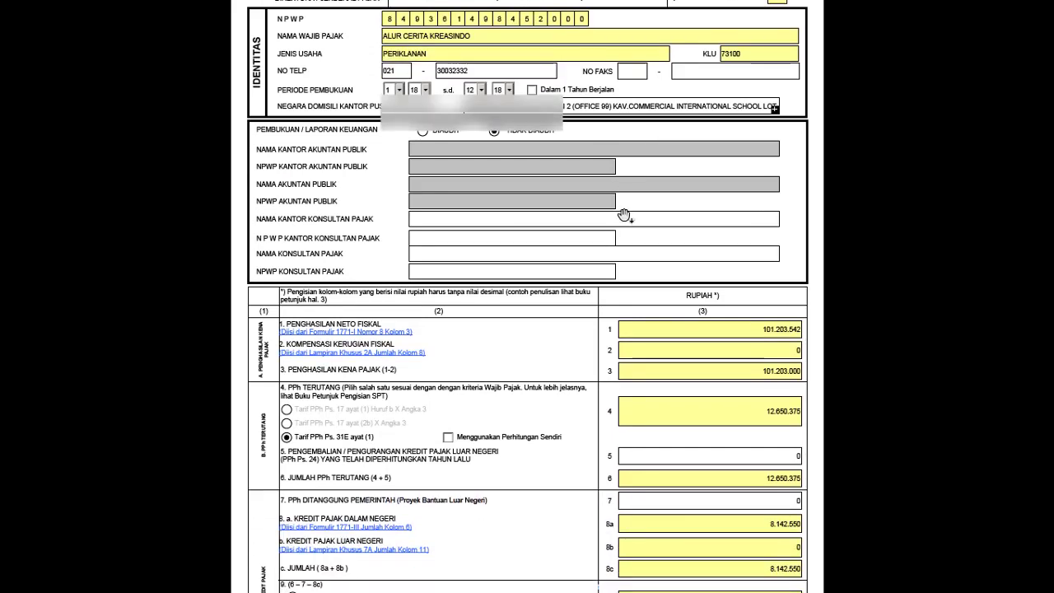
{"action": "scroll", "coordinate": [625, 216], "scroll_direction": "up", "scroll_amount": 3}
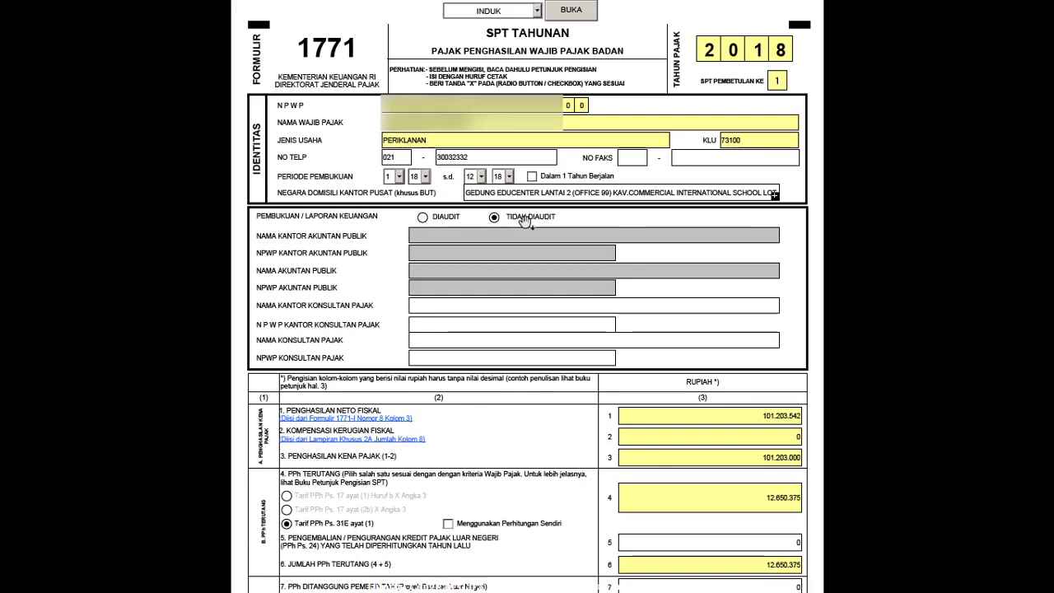
{"action": "left_click", "coordinate": [423, 219]}
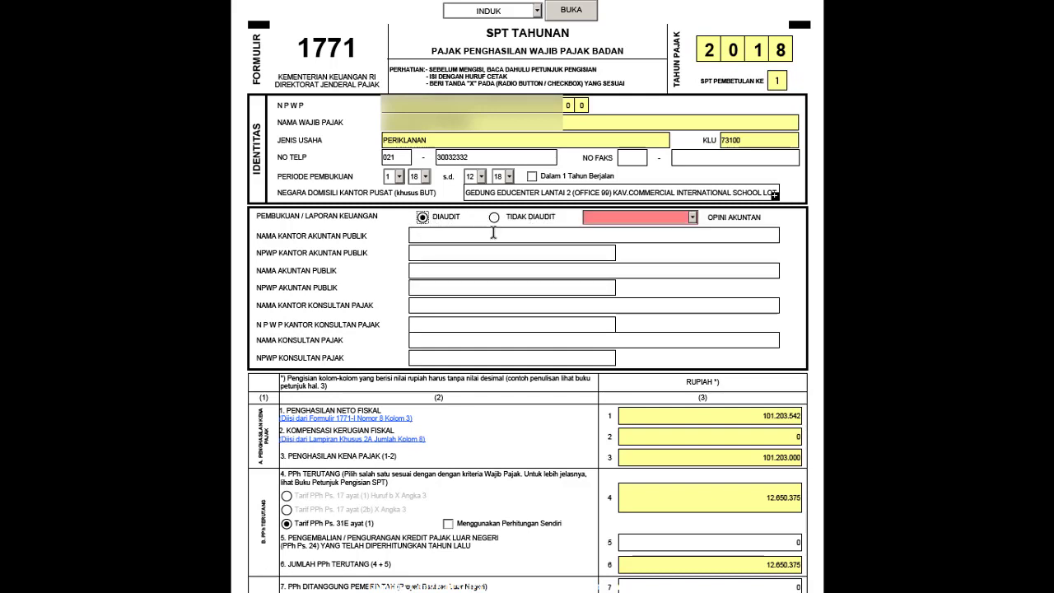
{"action": "left_click", "coordinate": [692, 216]}
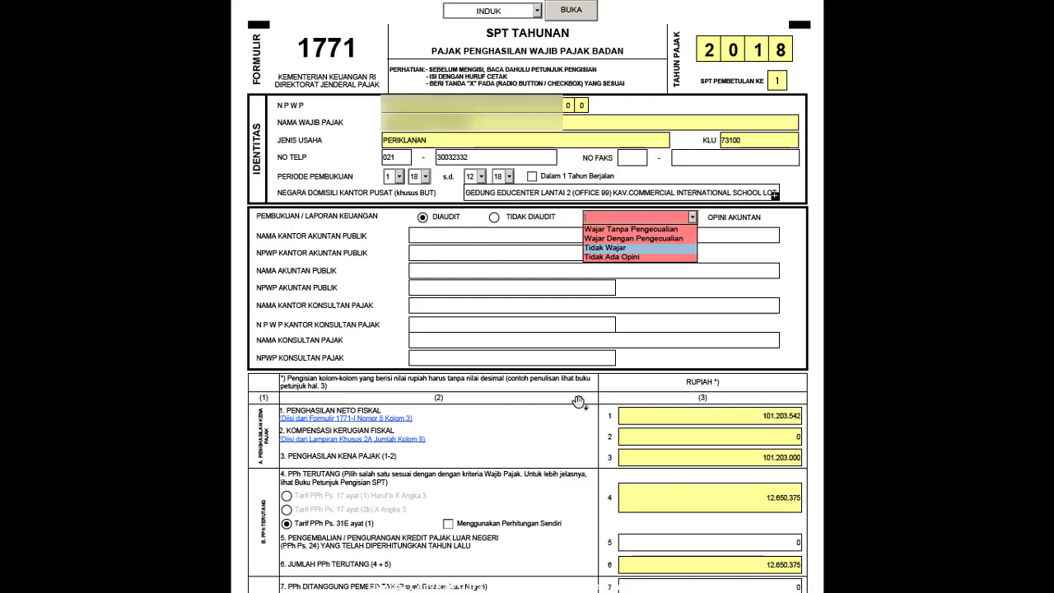
{"action": "left_click", "coordinate": [494, 219]}
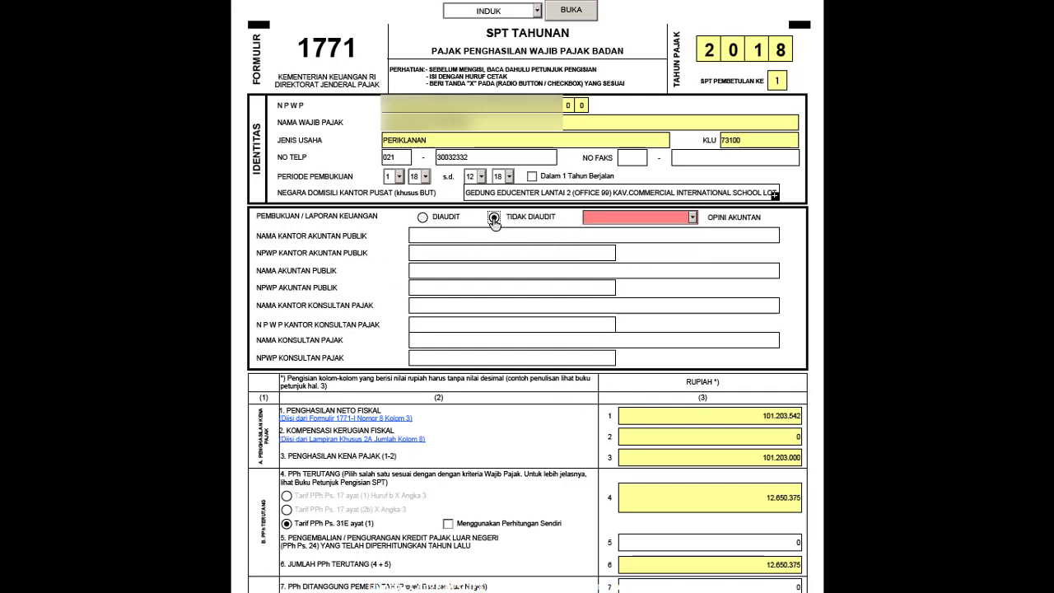
{"action": "scroll", "coordinate": [514, 300], "scroll_direction": "down", "scroll_amount": 1}
{"action": "scroll", "coordinate": [514, 300], "scroll_direction": "down", "scroll_amount": 5}
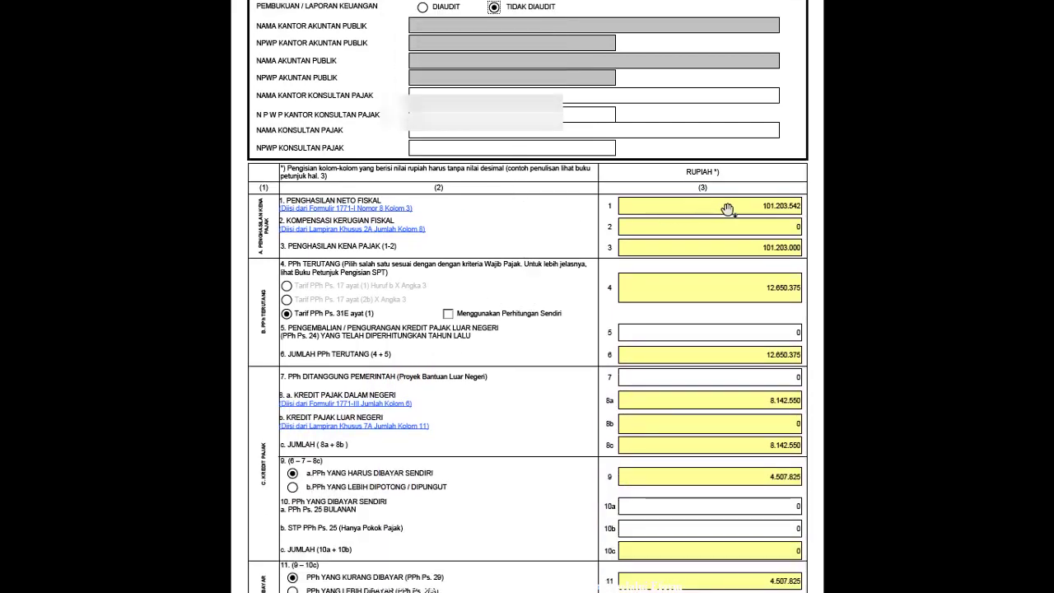
{"action": "scroll", "coordinate": [727, 265], "scroll_direction": "down", "scroll_amount": 1}
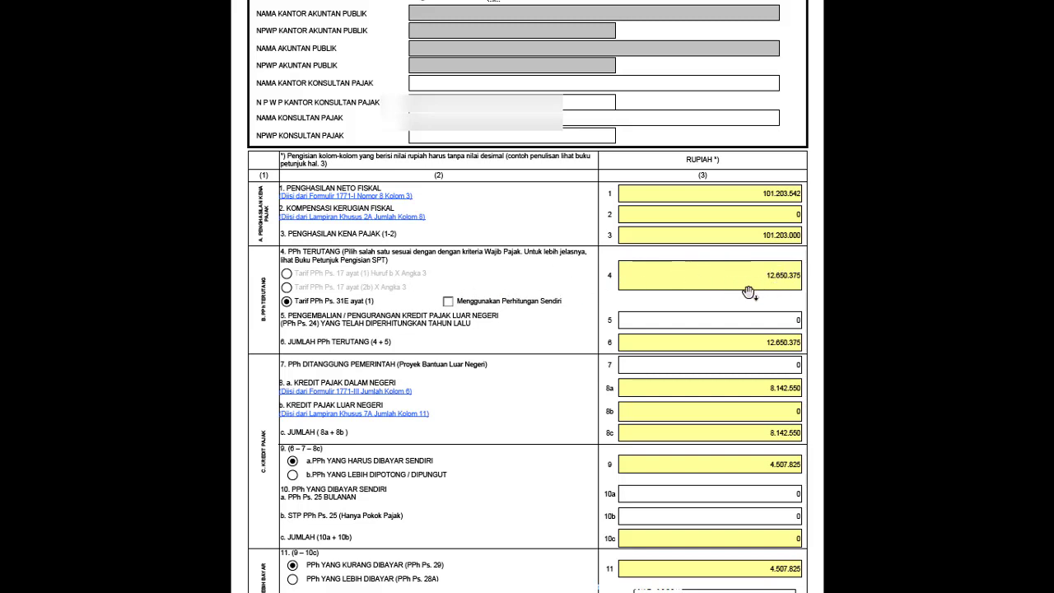
{"action": "key", "text": "alt+Tab"}
{"action": "left_click", "coordinate": [335, 253]}
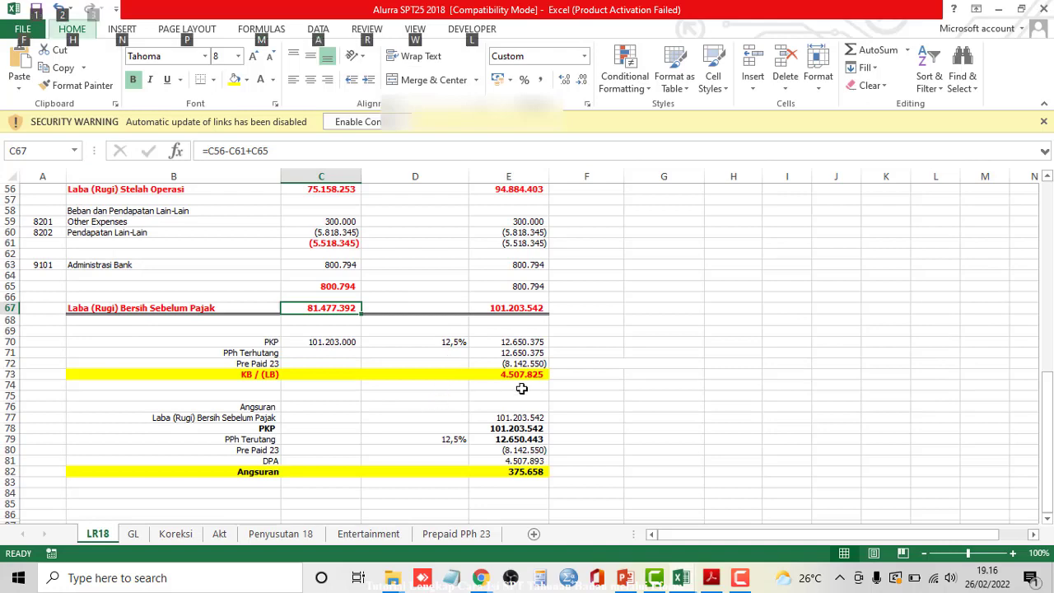
{"action": "left_click", "coordinate": [531, 341], "text": "ctrl"}
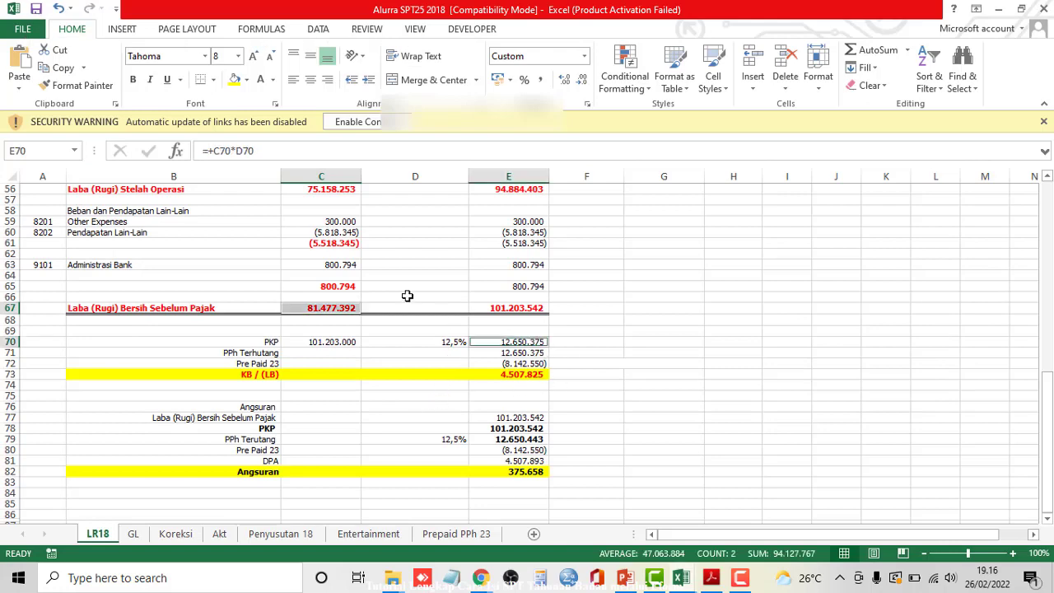
{"action": "key", "text": "alt+Tab"}
{"action": "left_click", "coordinate": [354, 255]}
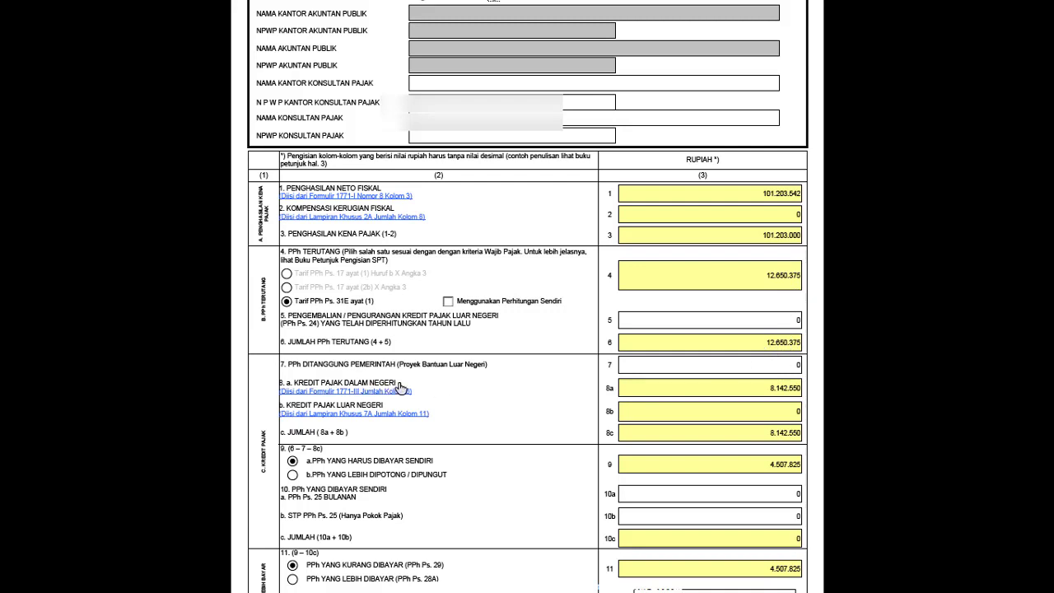
{"action": "scroll", "coordinate": [782, 395], "scroll_direction": "down", "scroll_amount": 1}
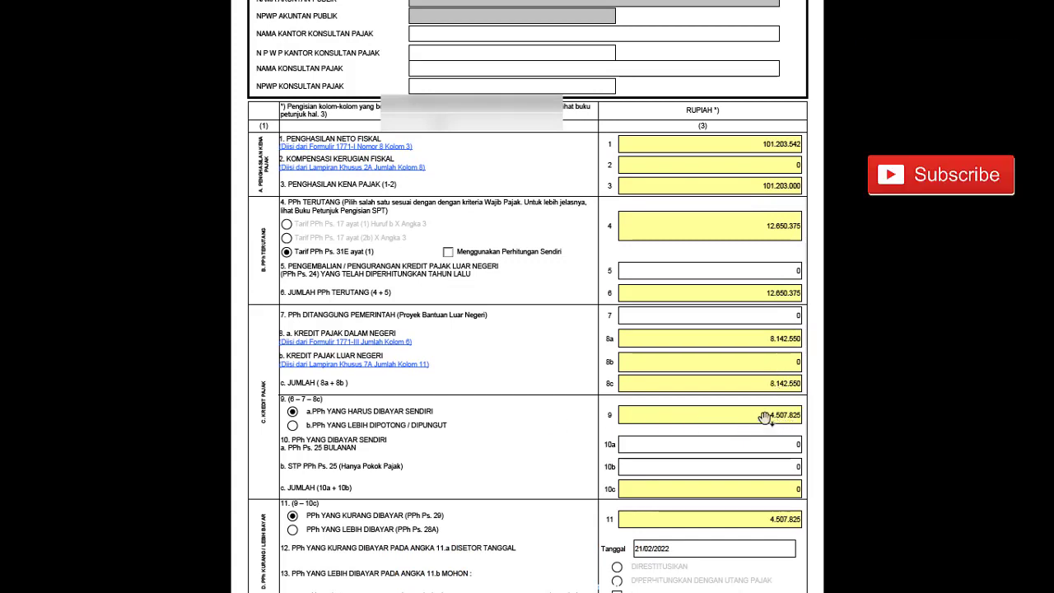
{"action": "scroll", "coordinate": [774, 421], "scroll_direction": "down", "scroll_amount": 1}
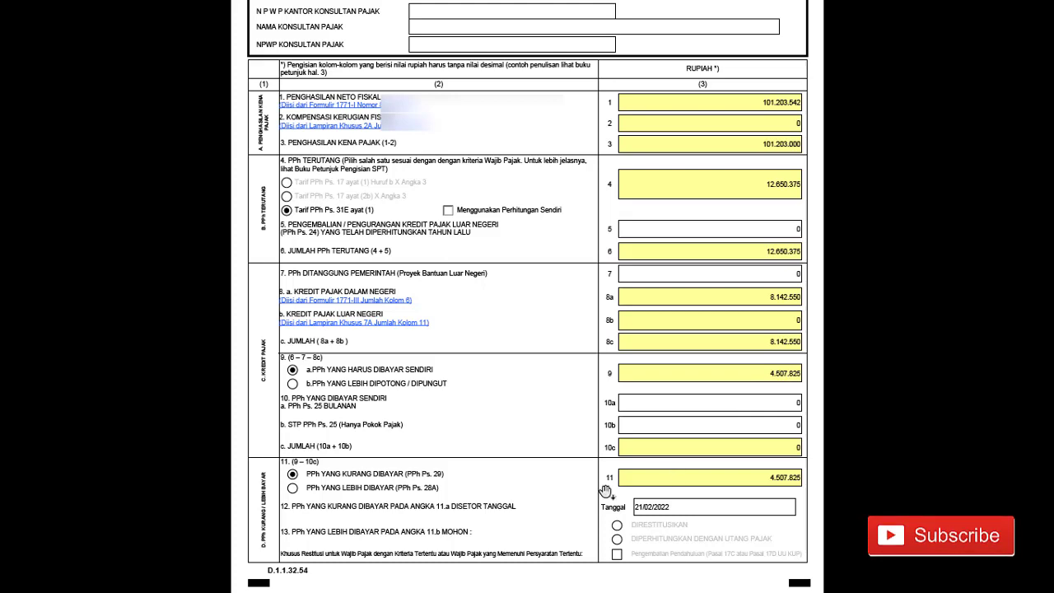
{"action": "scroll", "coordinate": [605, 492], "scroll_direction": "up", "scroll_amount": 5}
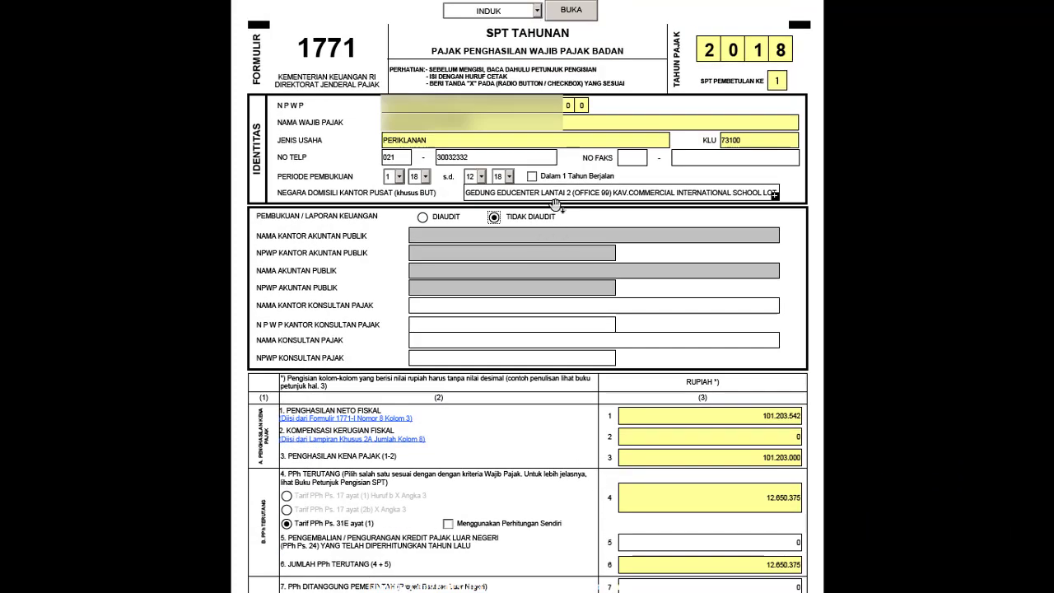
- Open the INDUK LANJUTAN page, then go on to the KIRIM submission page
{"action": "left_click", "coordinate": [538, 12]}
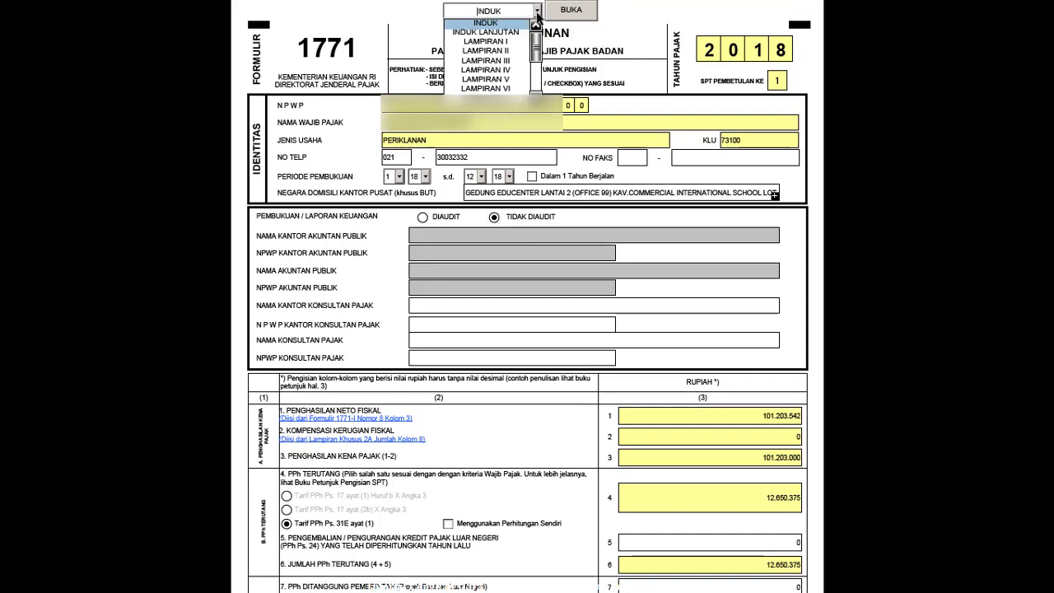
{"action": "left_click", "coordinate": [500, 33]}
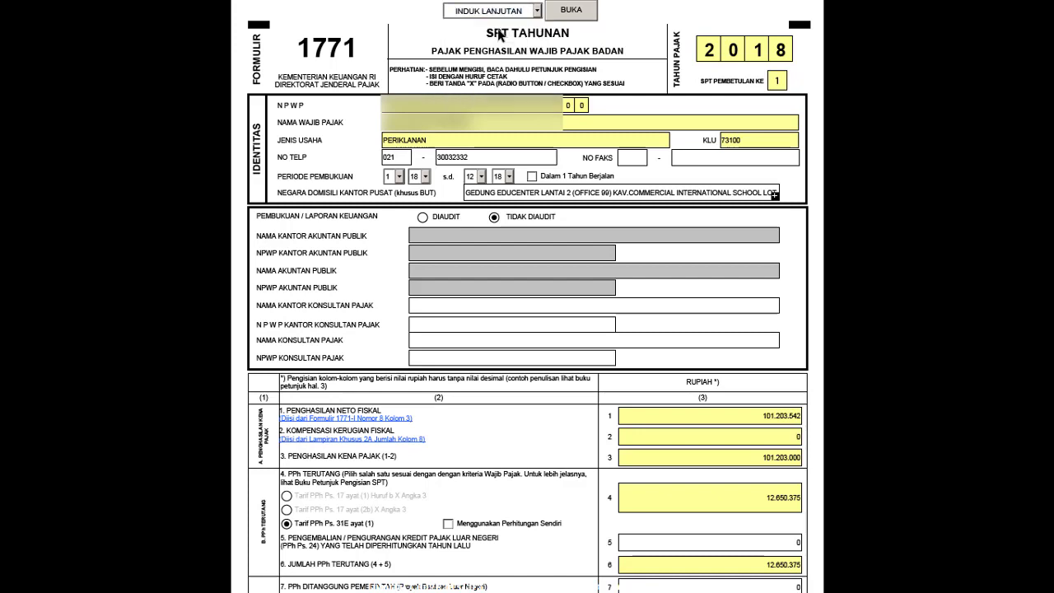
{"action": "left_click", "coordinate": [567, 14]}
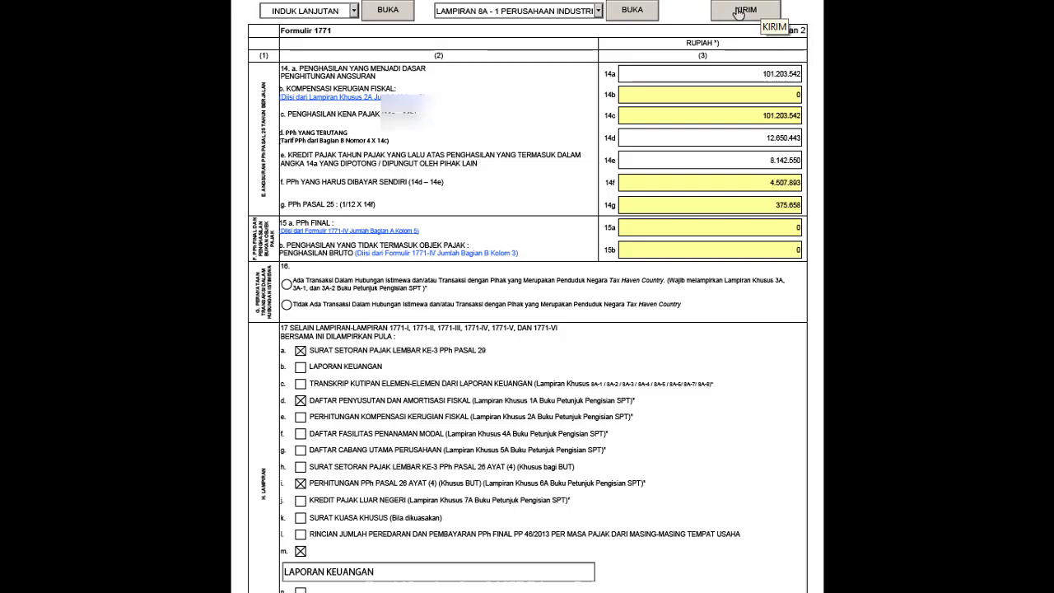
{"action": "left_click", "coordinate": [737, 14]}
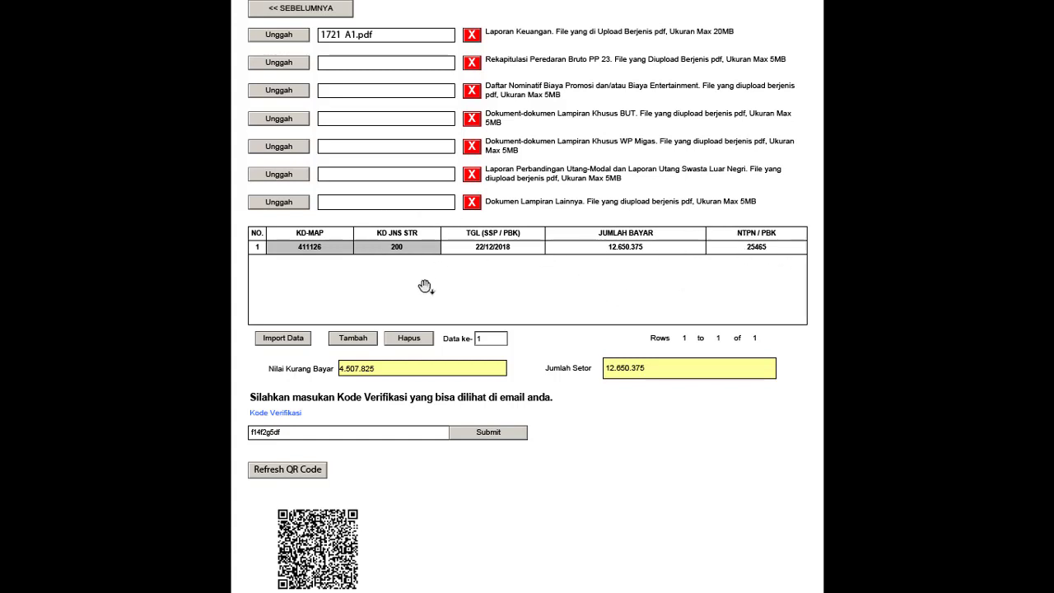
- Finish entering the emailed verification code in the Kode Verifikasi field
{"action": "scroll", "coordinate": [471, 274], "scroll_direction": "down", "scroll_amount": 1}
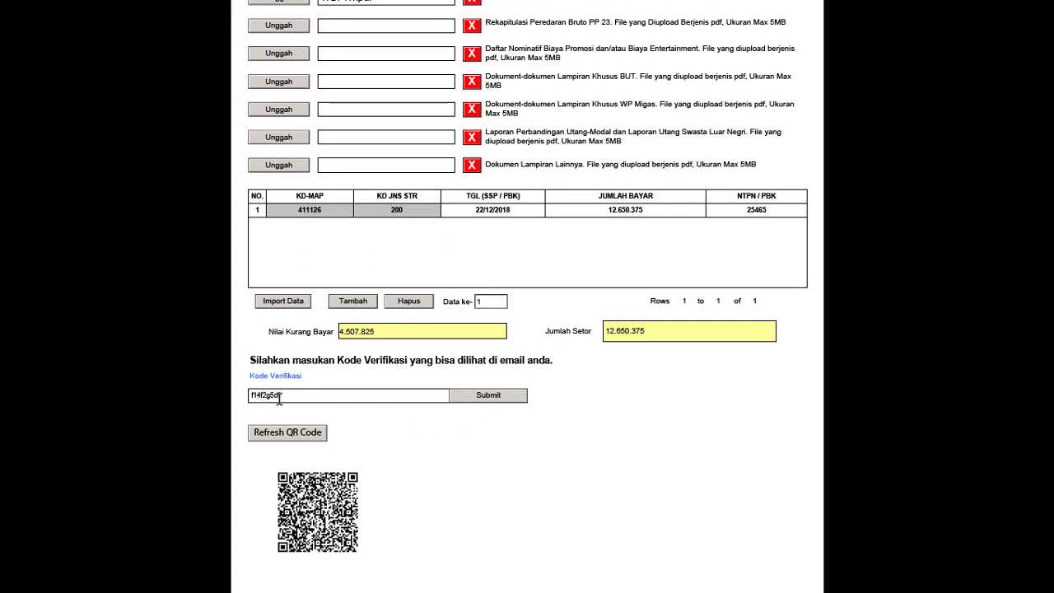
{"action": "type", "text": "f"}
{"action": "key", "text": "alt+Tab"}
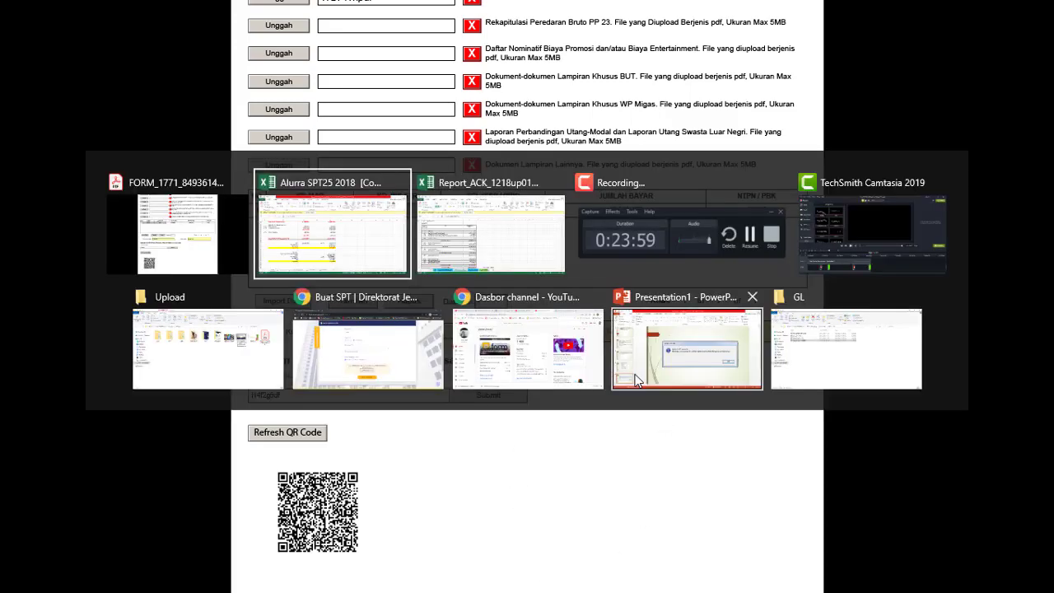
{"action": "left_click", "coordinate": [348, 348]}
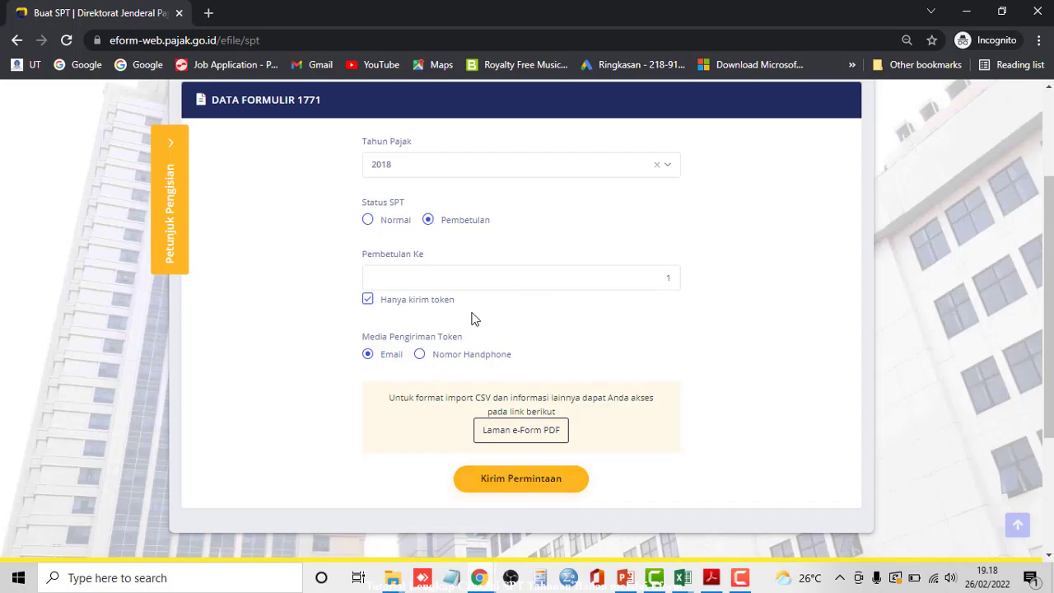
{"action": "key", "text": "alt+Tab"}
{"action": "left_click", "coordinate": [343, 228]}
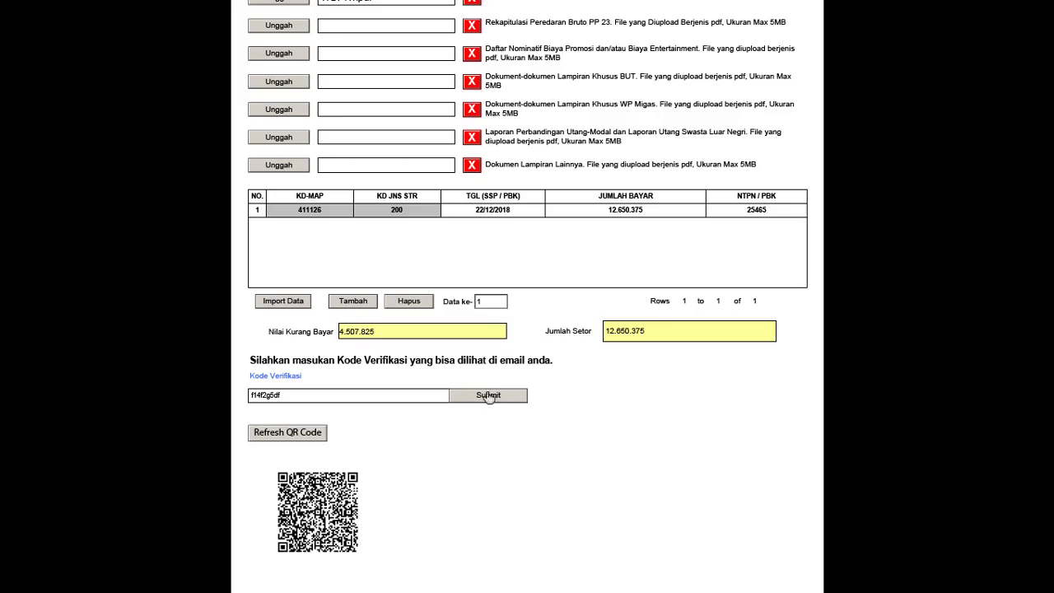
{"action": "key", "text": "alt+Tab"}
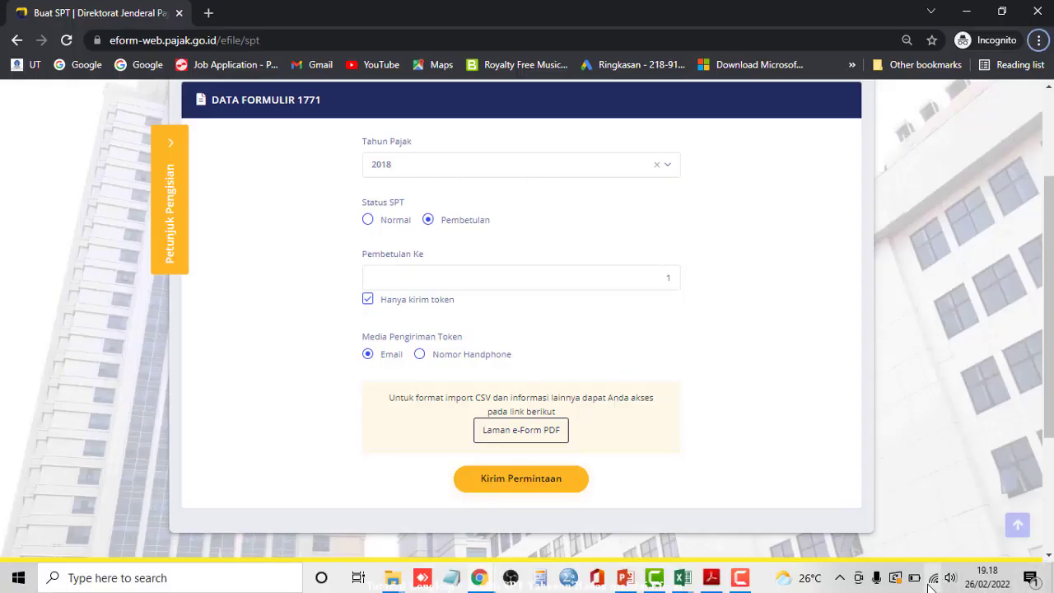
{"action": "scroll", "coordinate": [794, 401], "scroll_direction": "up", "scroll_amount": 2}
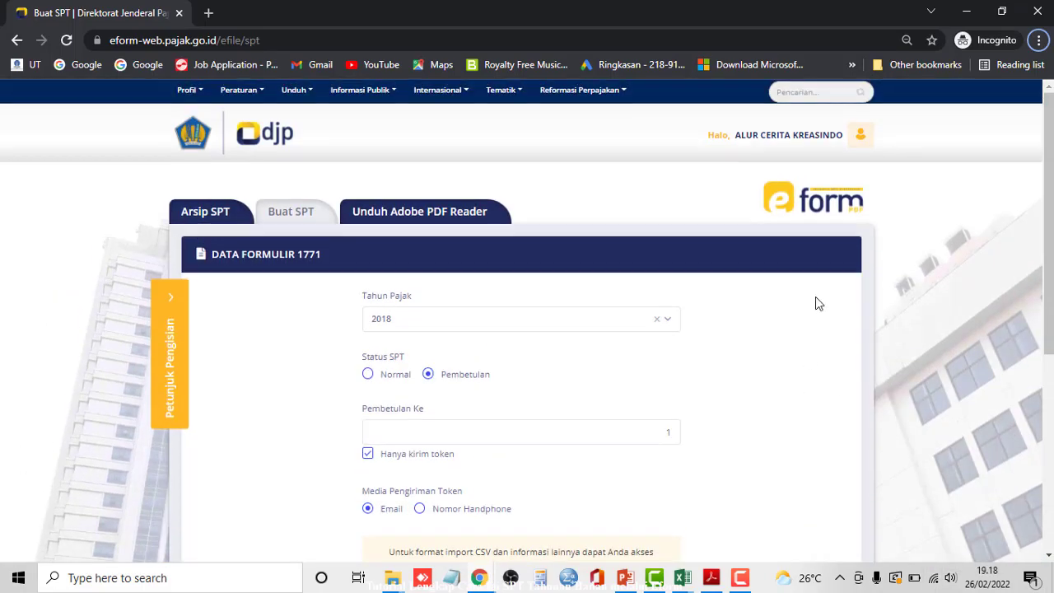
{"action": "key", "text": "alt+Tab"}
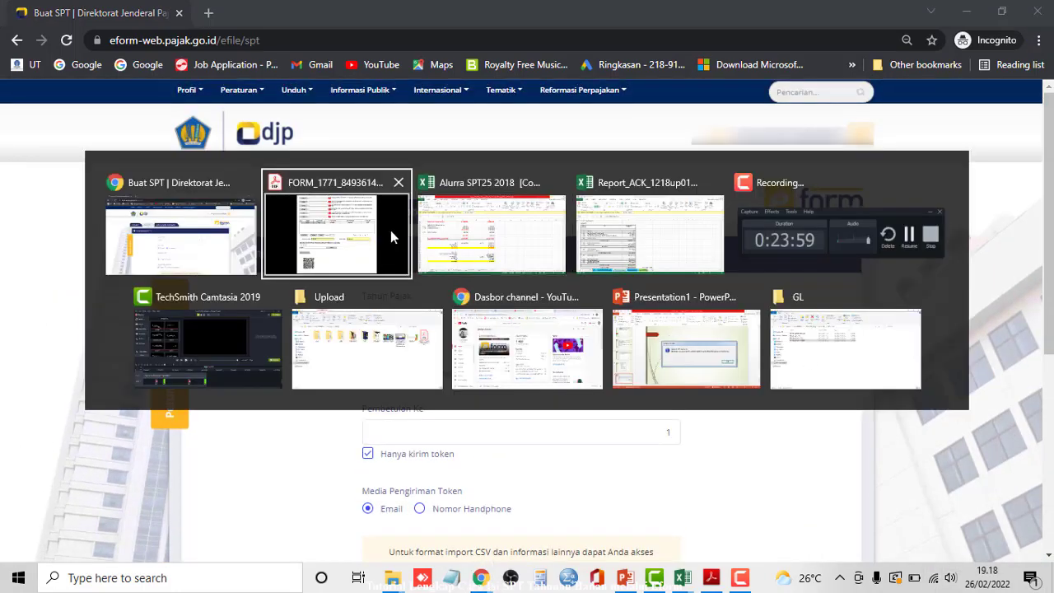
{"action": "left_click", "coordinate": [390, 235]}
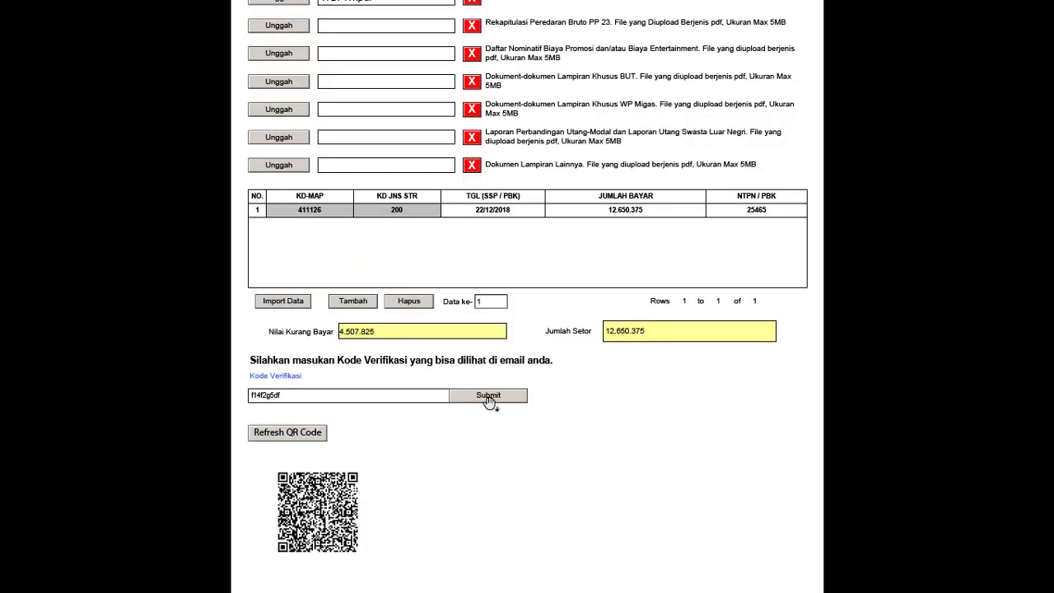